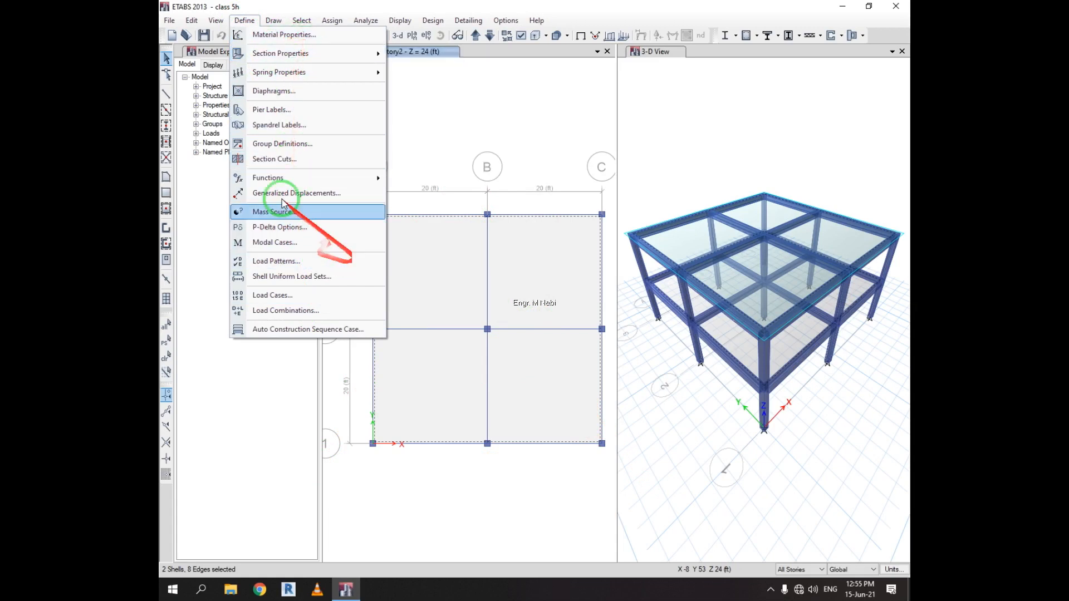
pyautogui.click(274, 58)
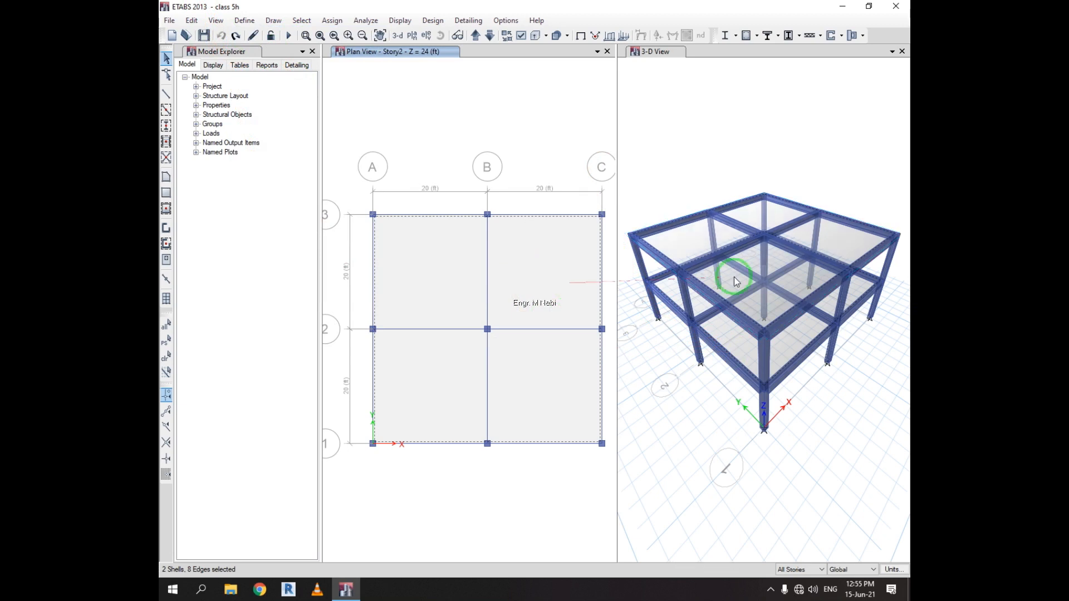
pyautogui.click(688, 249)
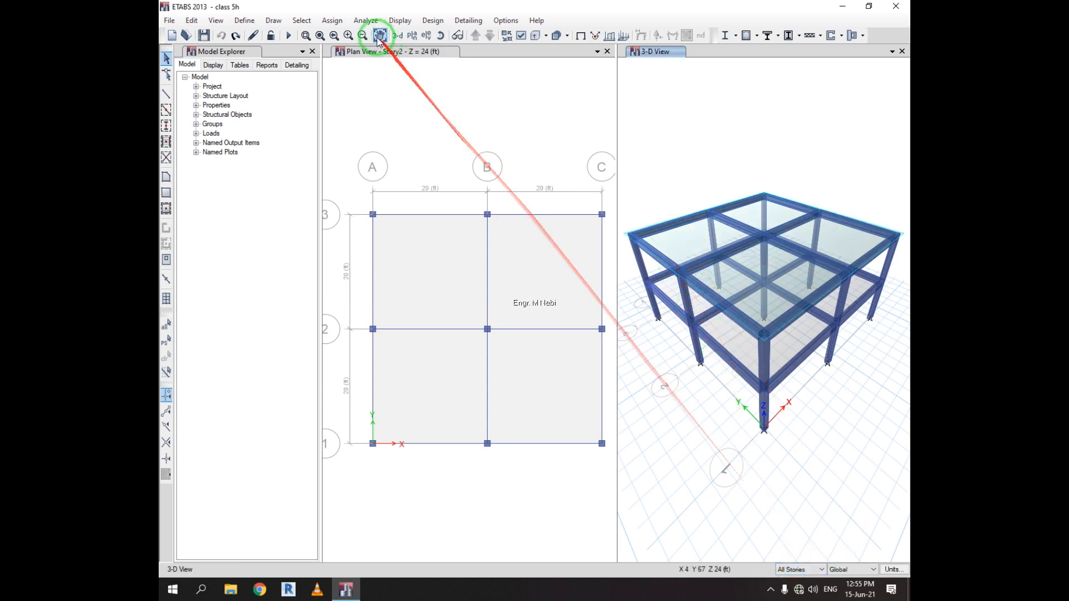
pyautogui.click(333, 21)
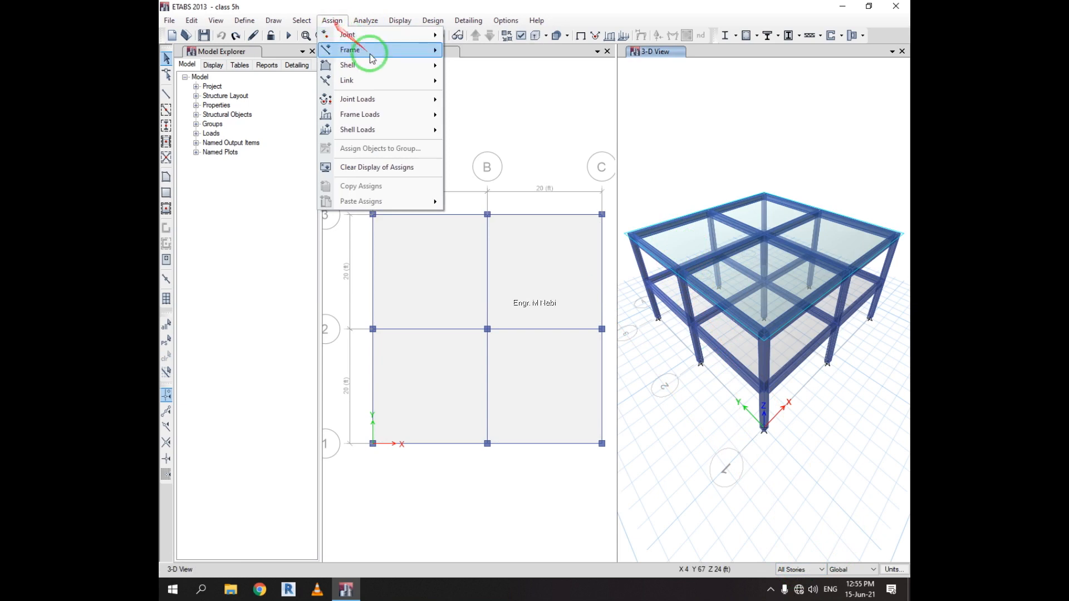
pyautogui.click(389, 65)
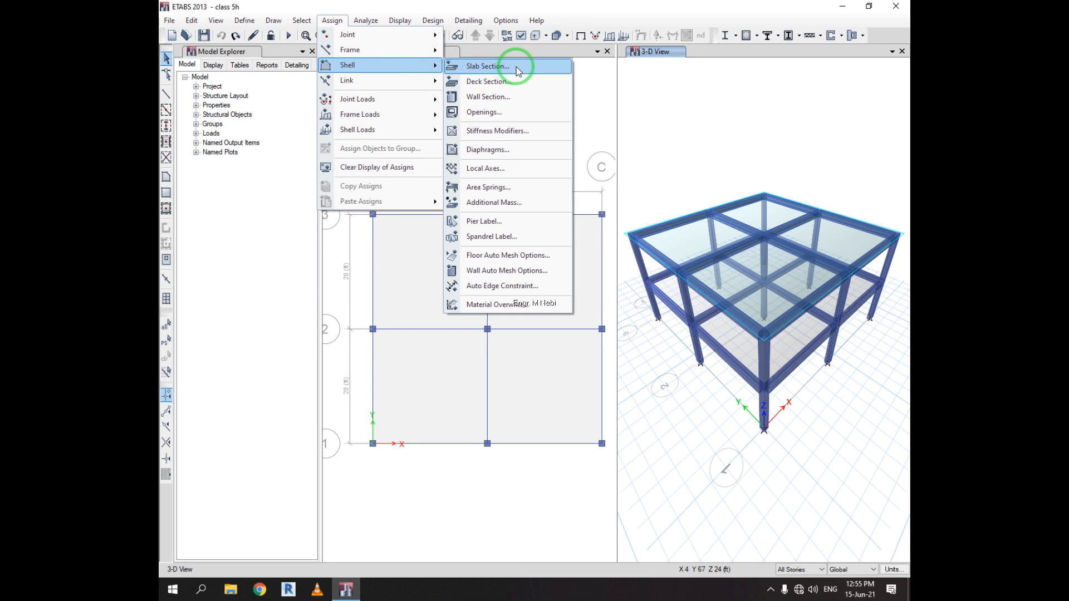
pyautogui.moveTo(425, 119)
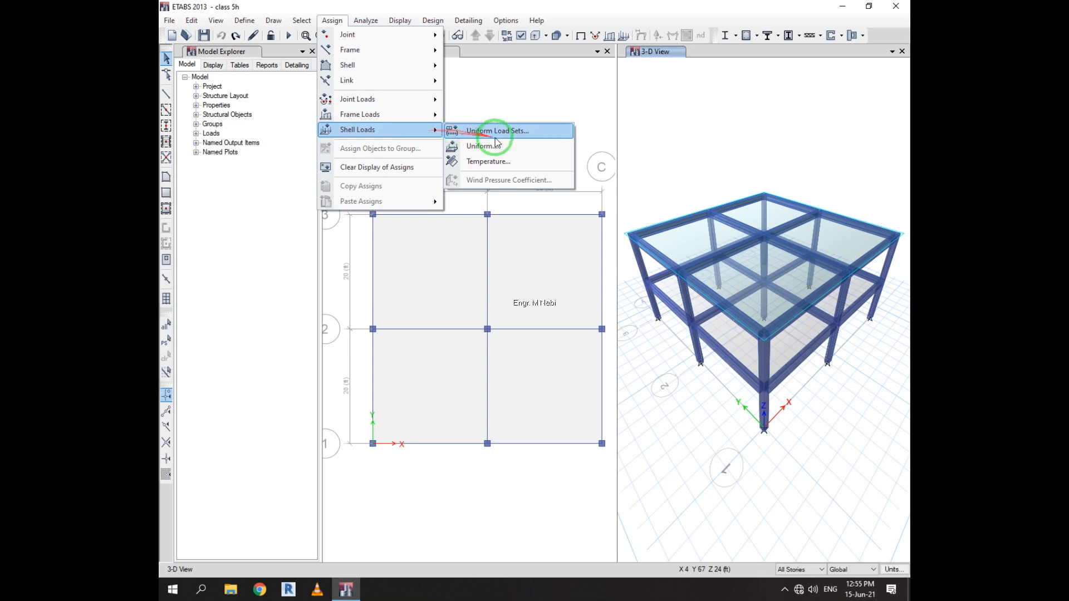
pyautogui.click(537, 137)
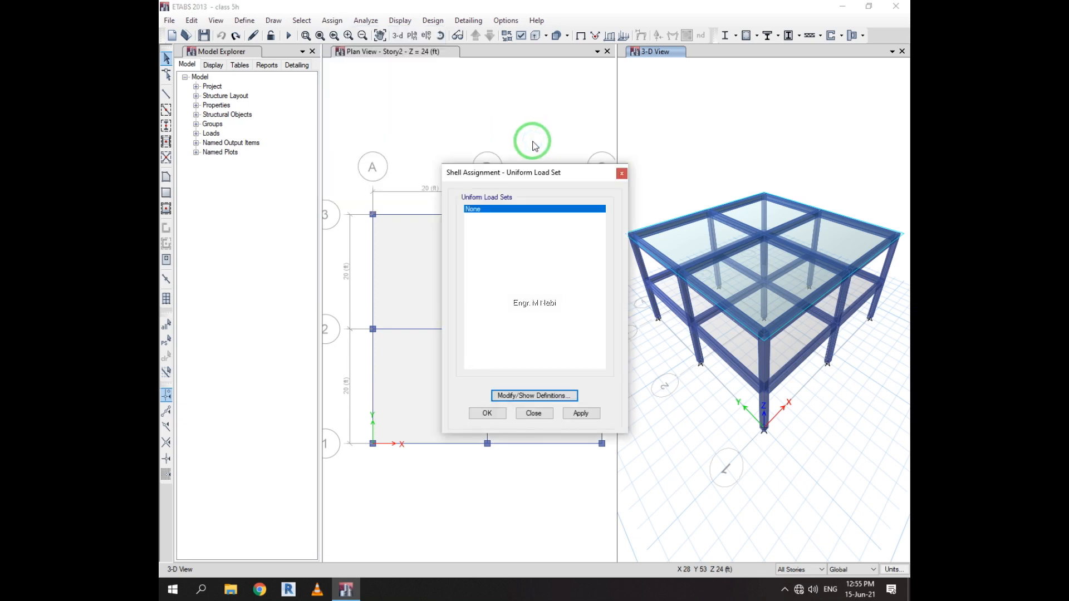
pyautogui.click(621, 175)
# Step: Restore the previous slab selection and assign it a uniform Live load of 40 lb/ft² in the Gravity direction, replacing existing loads
pyautogui.click(332, 20)
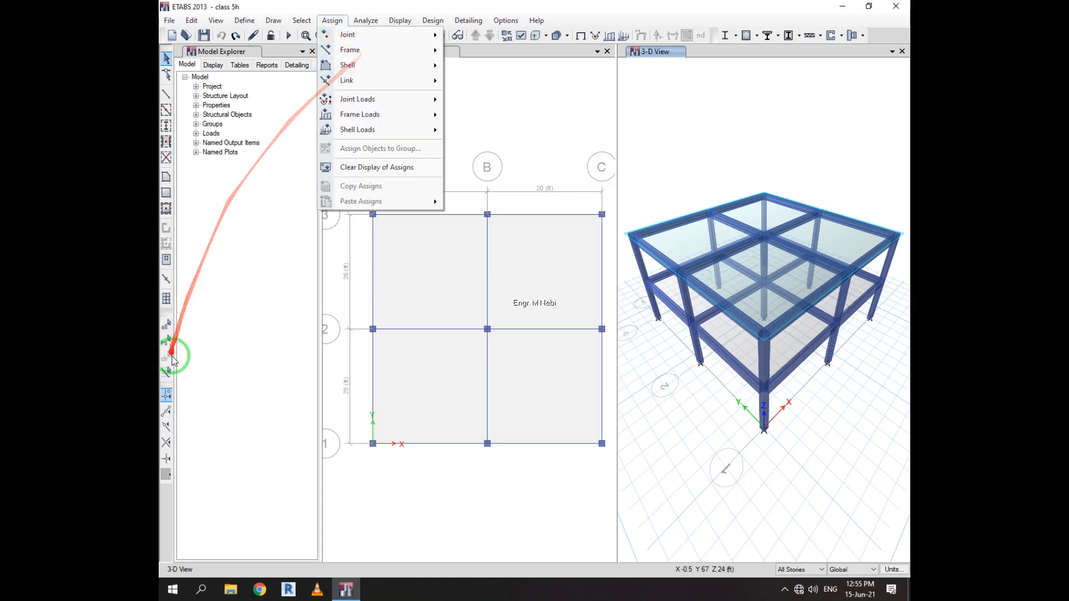
pyautogui.click(429, 291)
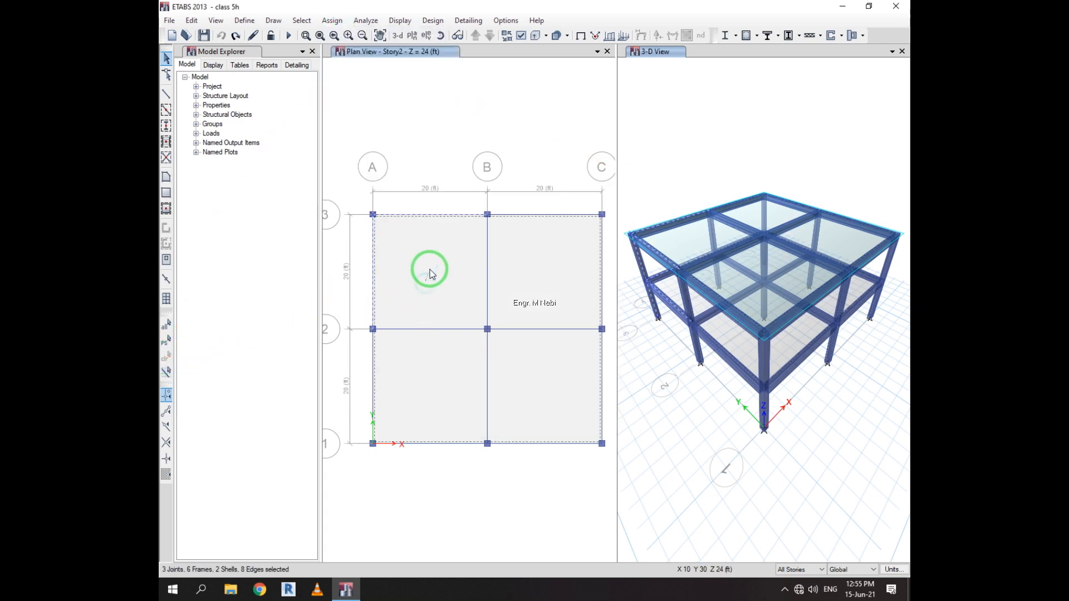
pyautogui.click(301, 21)
pyautogui.moveTo(332, 21)
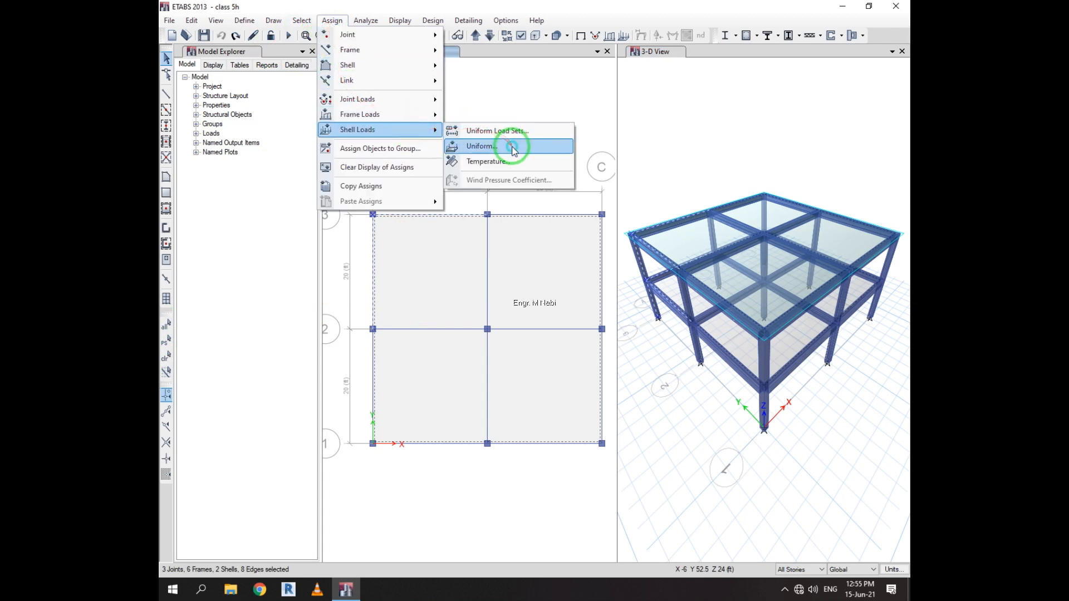
pyautogui.click(502, 146)
pyautogui.moveTo(487, 210); pyautogui.dragTo(451, 138)
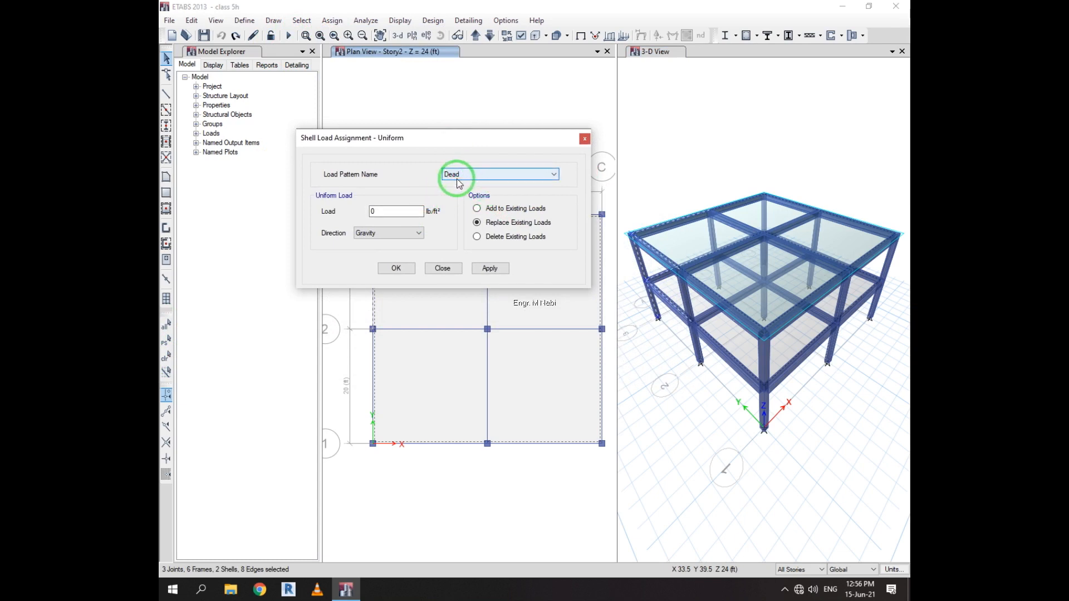
pyautogui.click(395, 212)
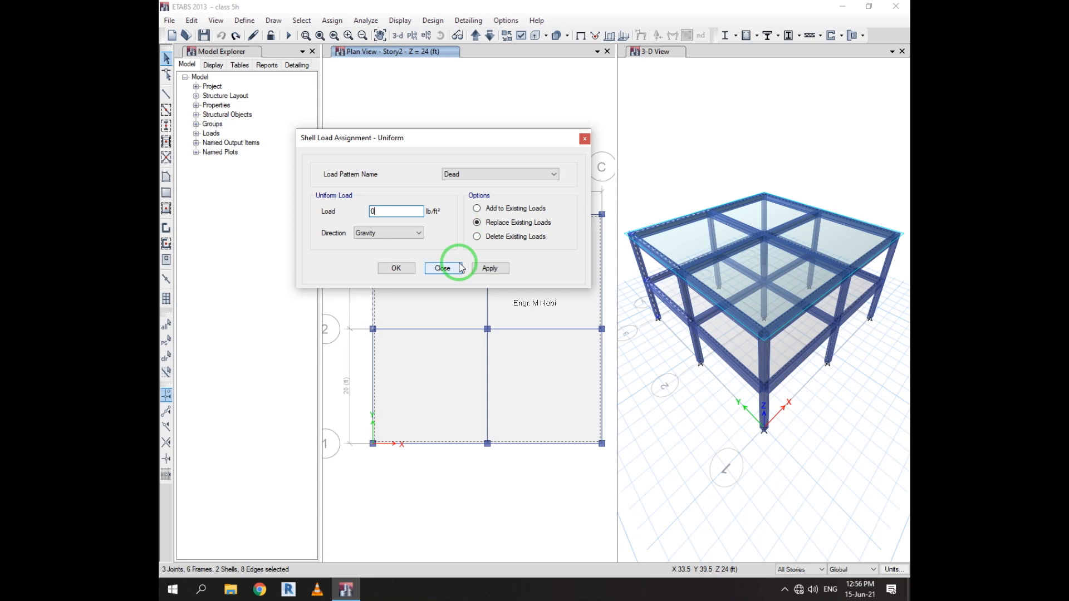
pyautogui.click(503, 268)
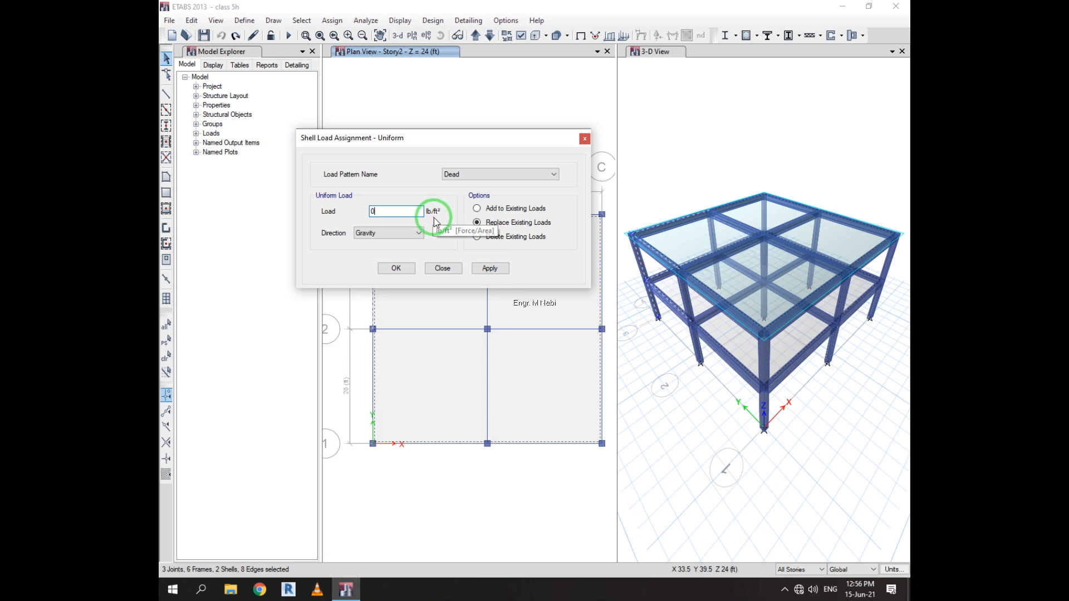
pyautogui.click(485, 175)
pyautogui.click(470, 192)
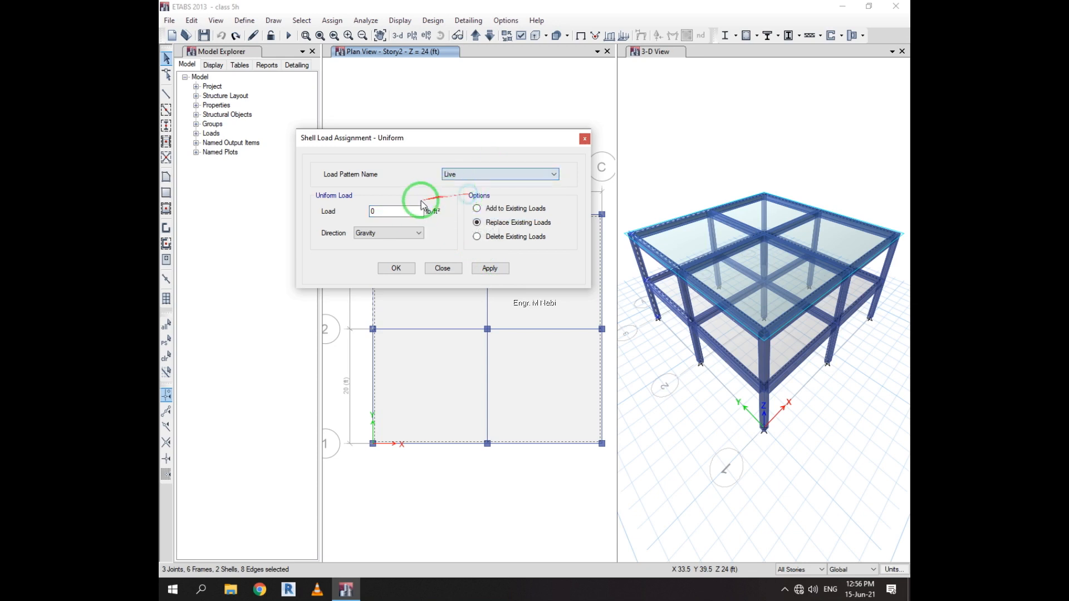
pyautogui.doubleClick(394, 211)
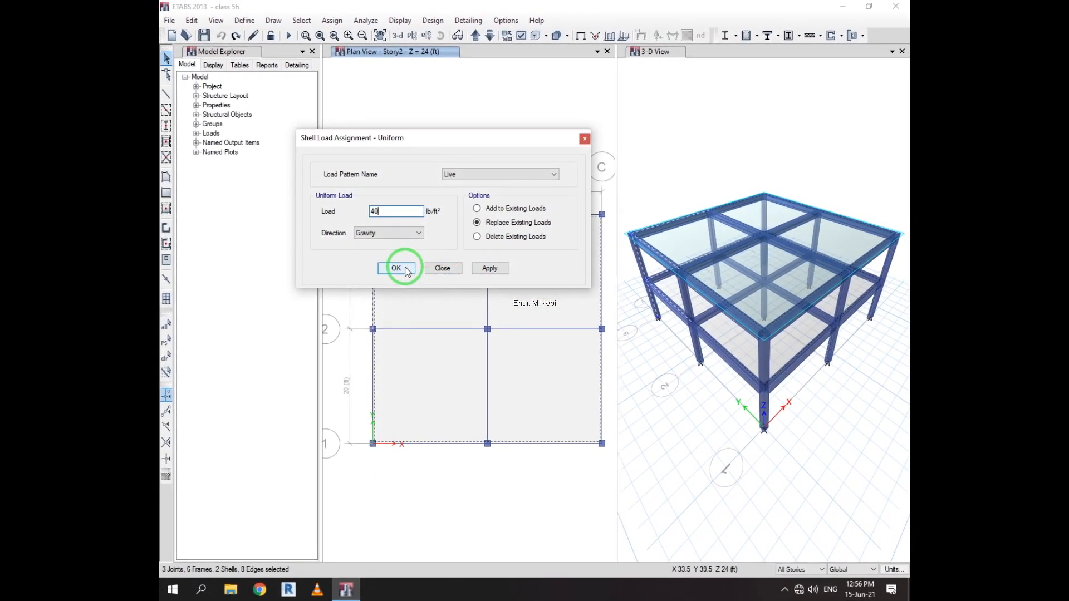
pyautogui.click(419, 235)
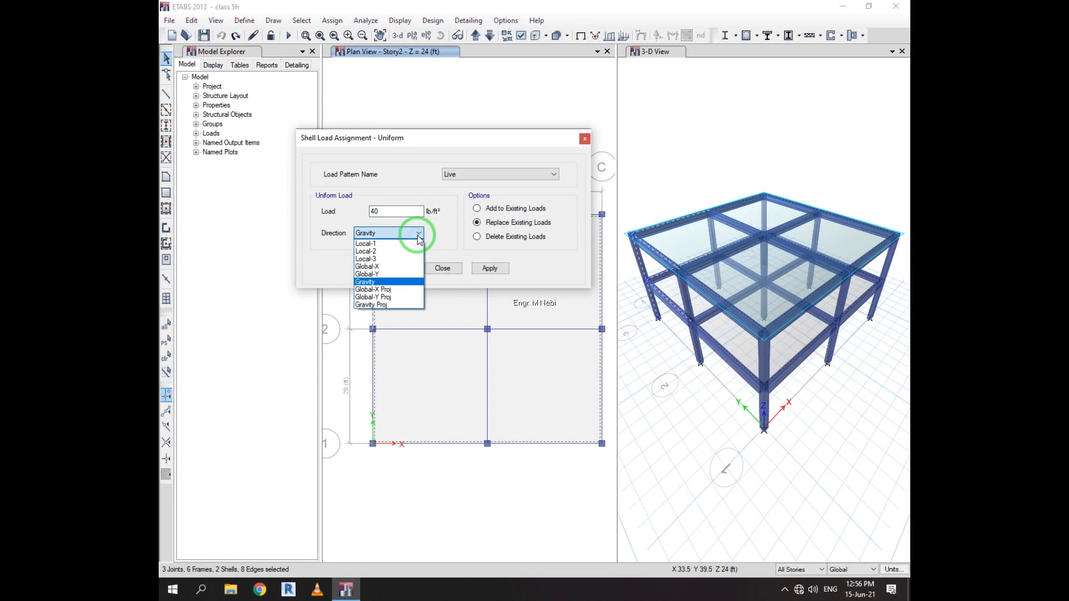
pyautogui.click(419, 236)
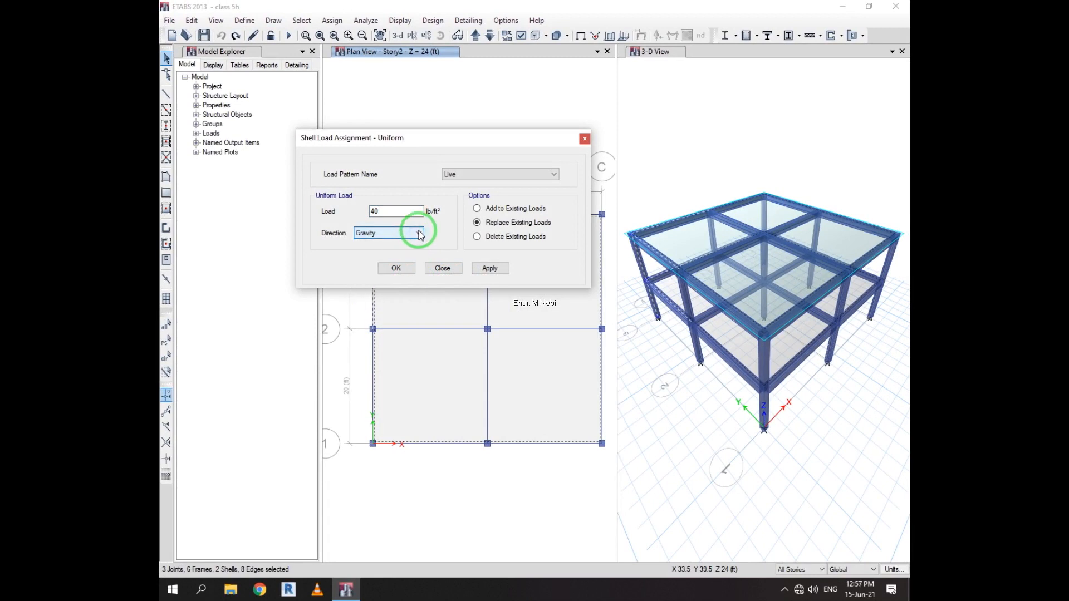
pyautogui.click(402, 268)
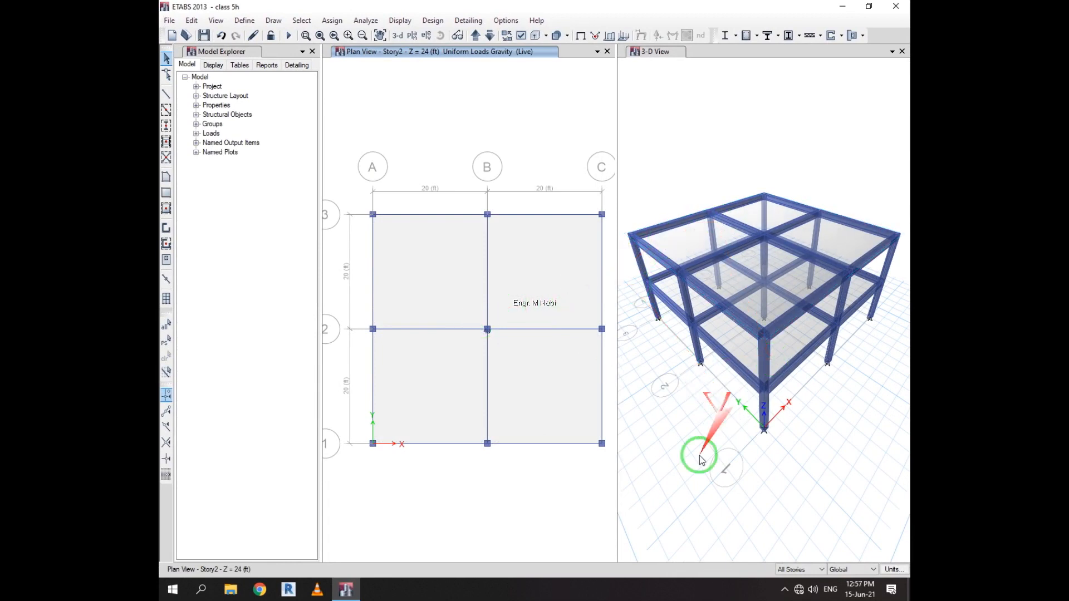
# Step: Inspect the loads assigned to the Story2 slab in its slab information, then close it
pyautogui.rightClick(689, 247)
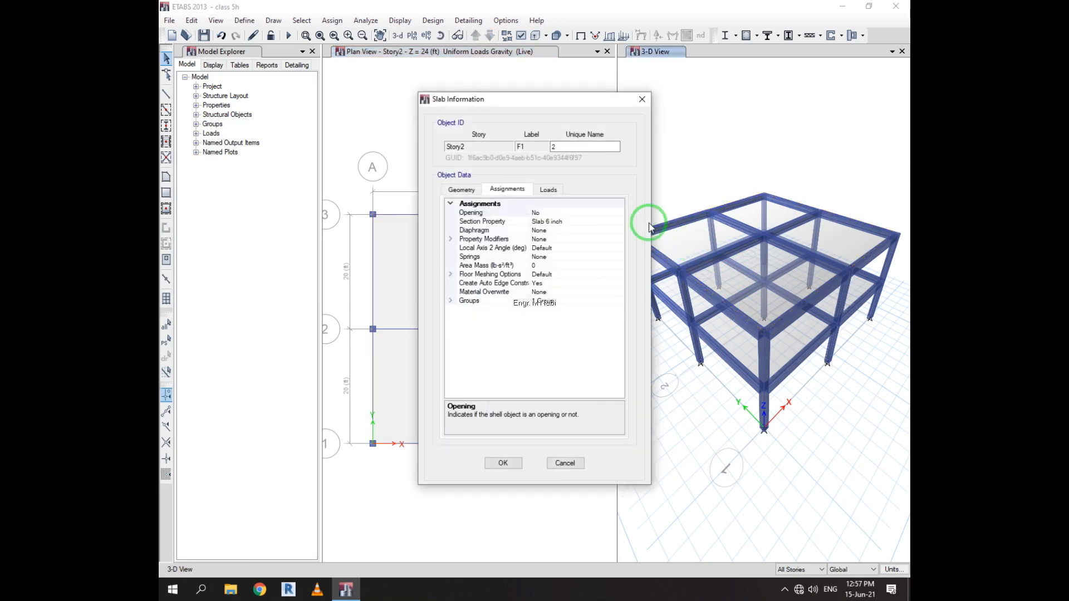
pyautogui.click(556, 191)
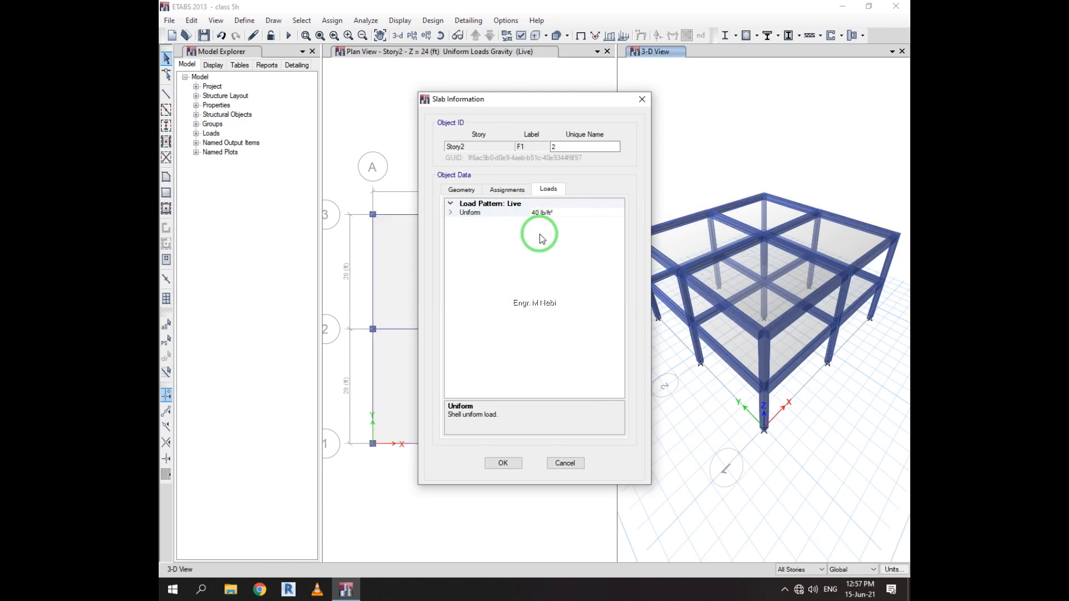
pyautogui.click(565, 463)
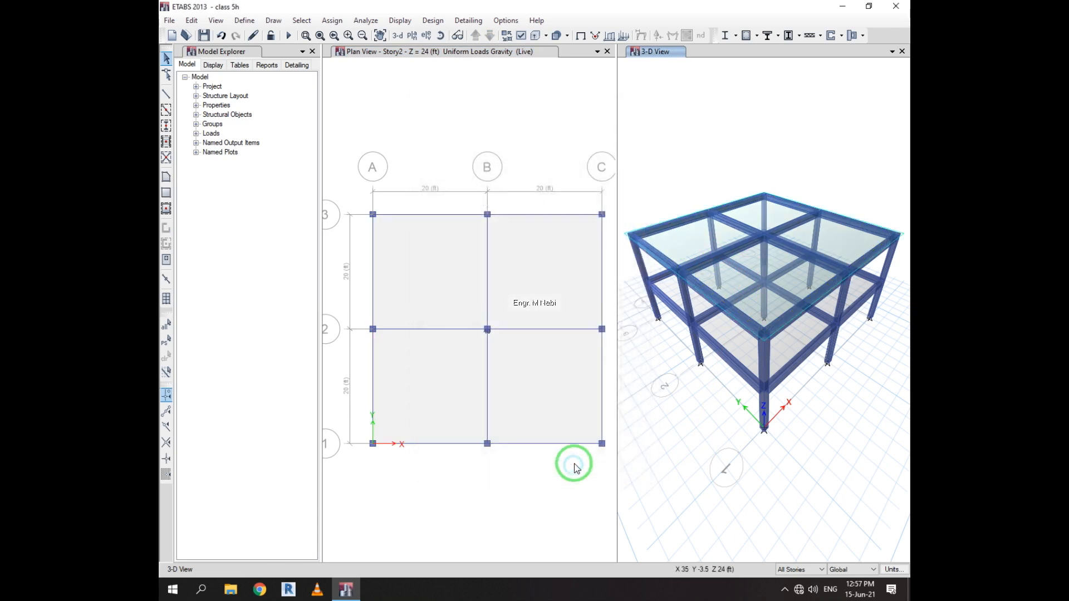
# Step: Reselect the same slabs and assign them a uniform SDL load of 35 lb/ft² in the Gravity direction, replacing existing loads
pyautogui.click(333, 21)
pyautogui.click(333, 20)
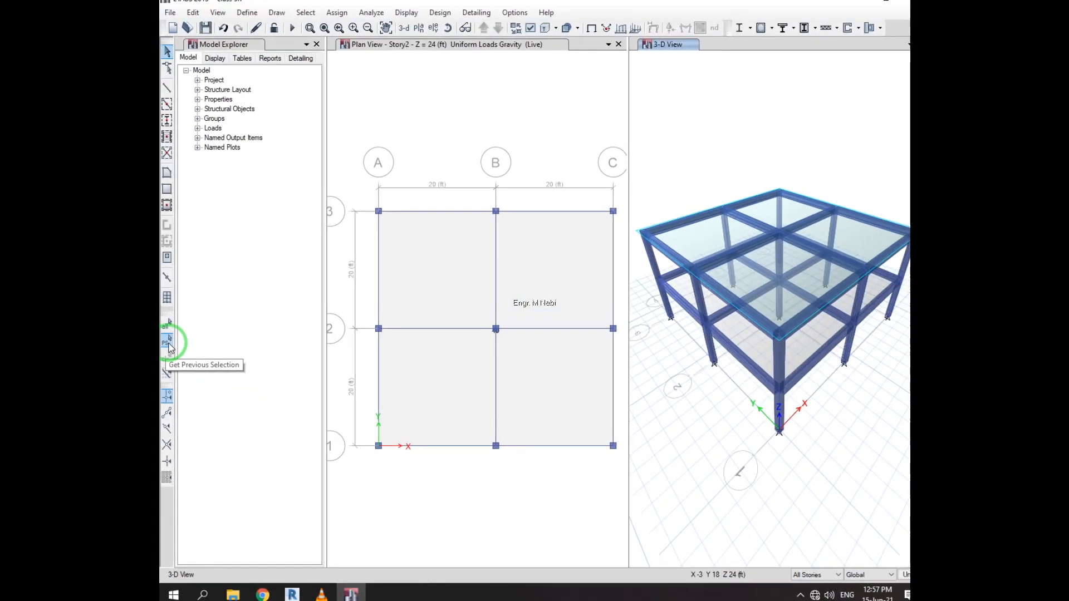
pyautogui.click(169, 344)
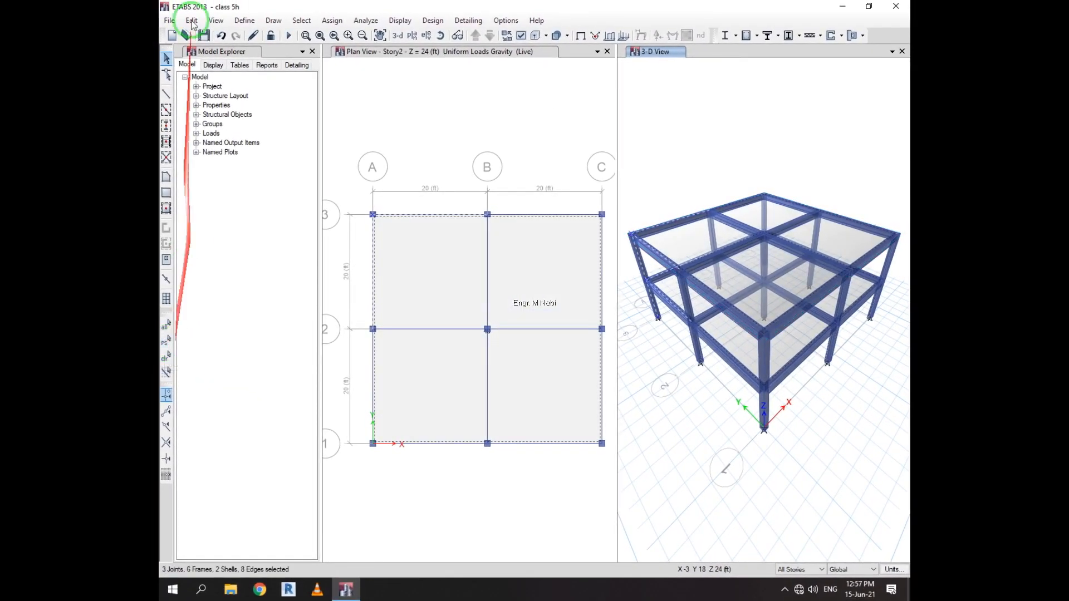
pyautogui.click(332, 20)
pyautogui.moveTo(425, 128)
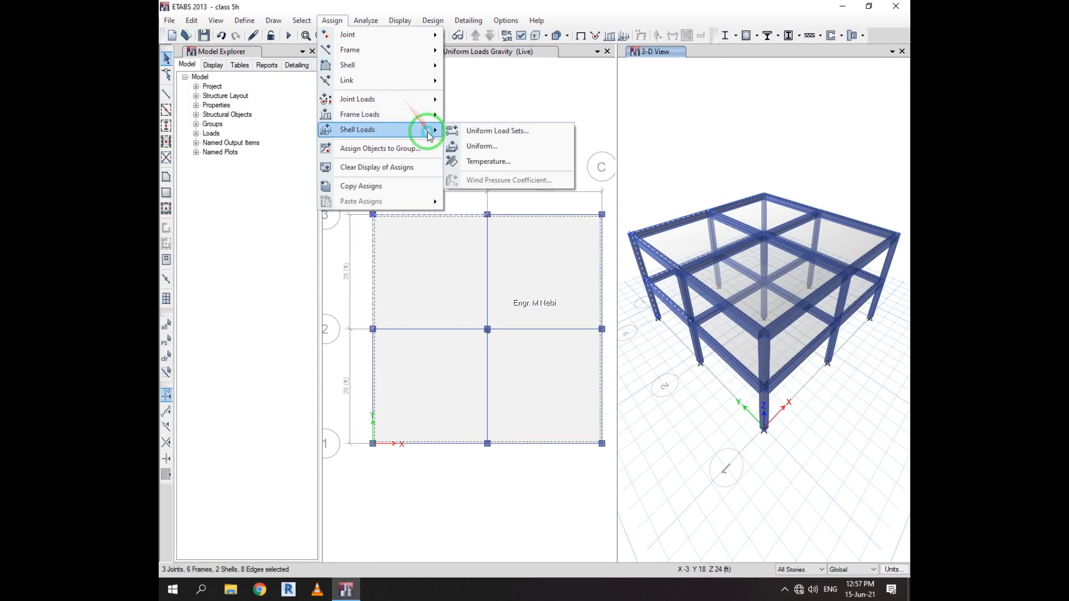
pyautogui.click(477, 144)
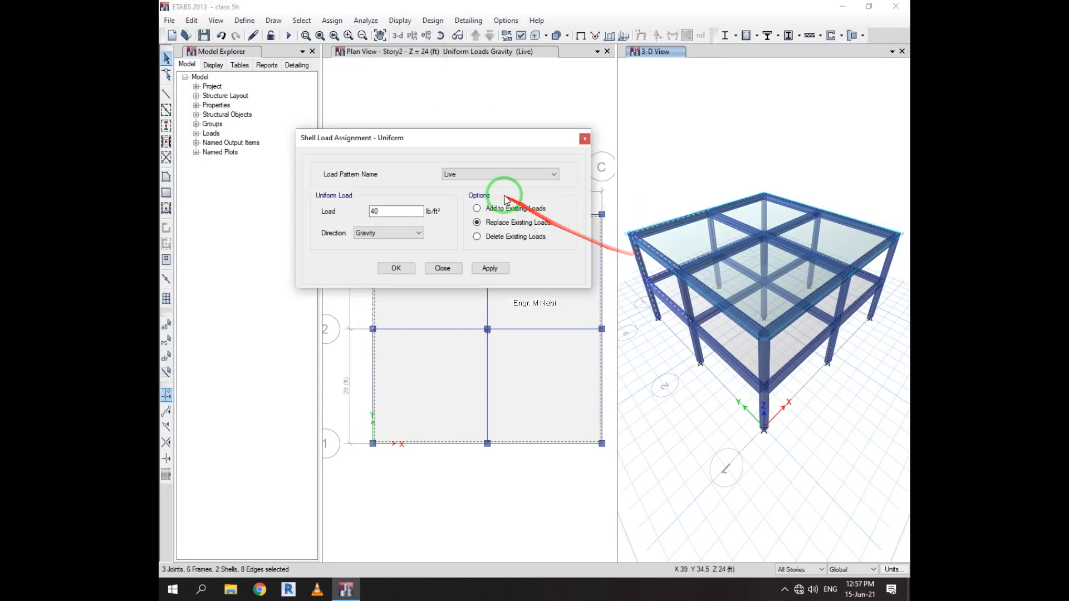
pyautogui.click(475, 175)
pyautogui.click(466, 200)
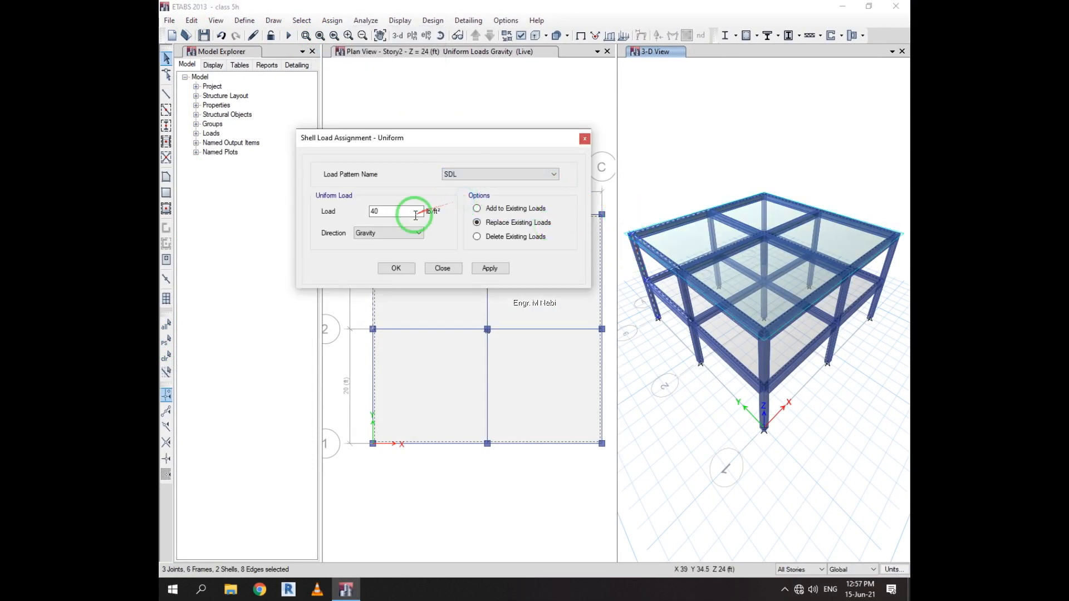
pyautogui.moveTo(410, 212); pyautogui.dragTo(353, 212)
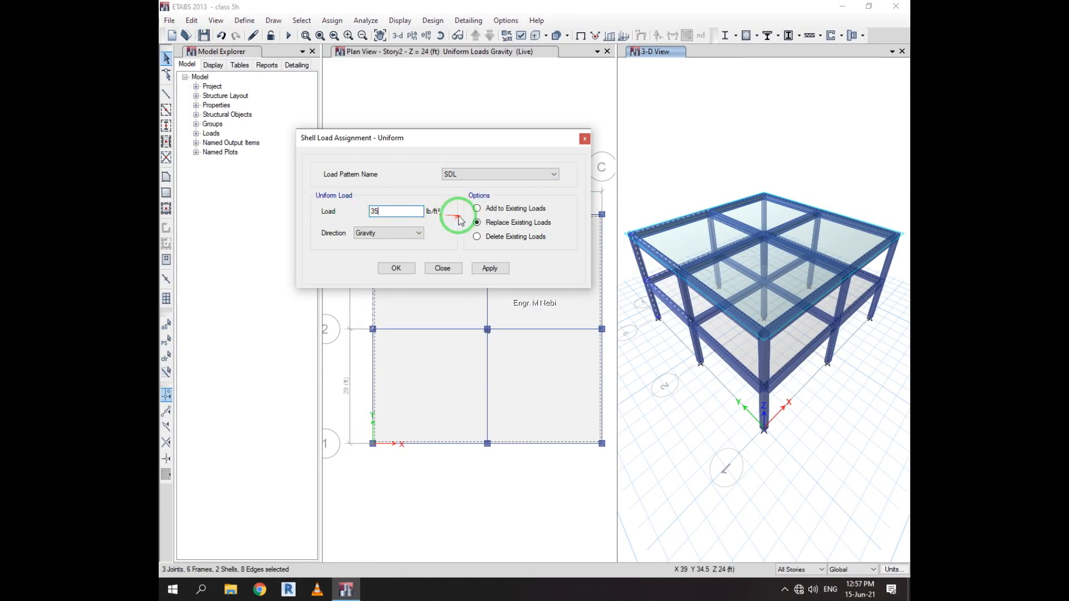
pyautogui.click(492, 269)
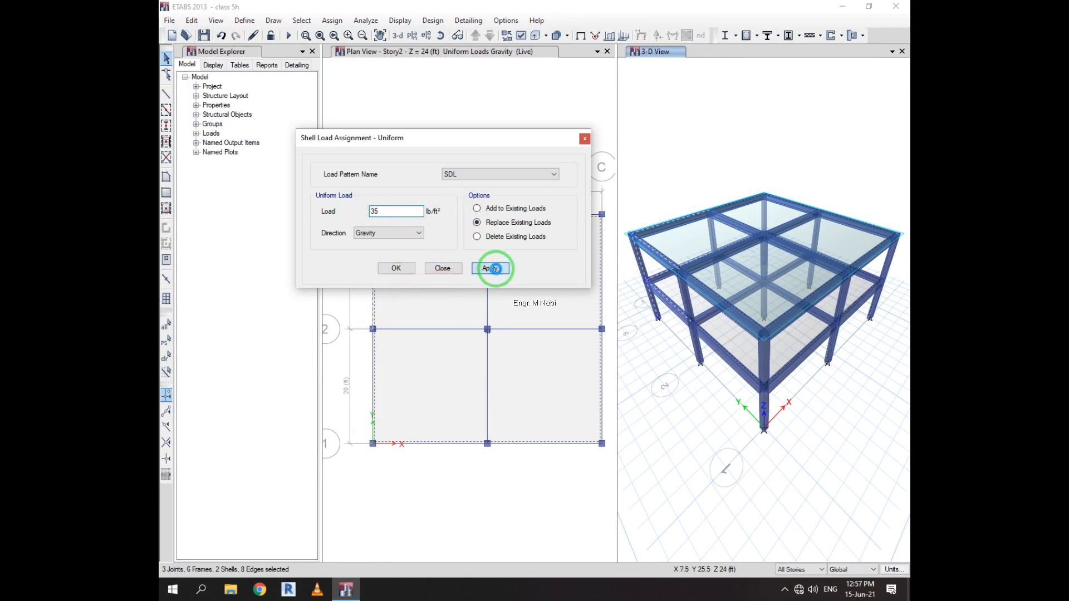
pyautogui.click(404, 268)
# Step: Review the Story2 slab's load patterns in the 3-D view through its slab information
pyautogui.scroll(3, 767, 242)
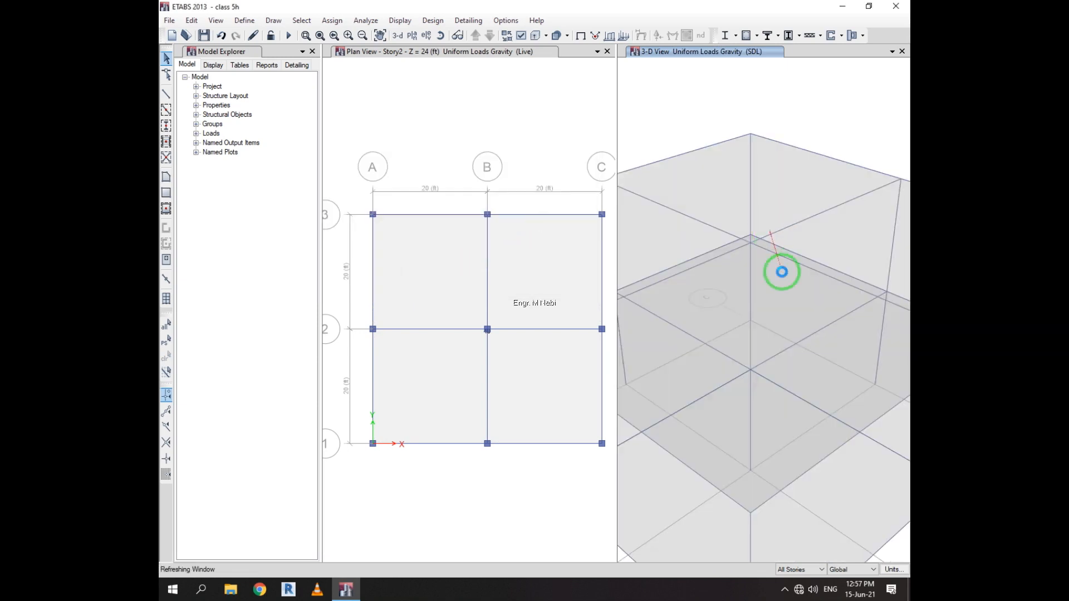
pyautogui.scroll(-3, 767, 244)
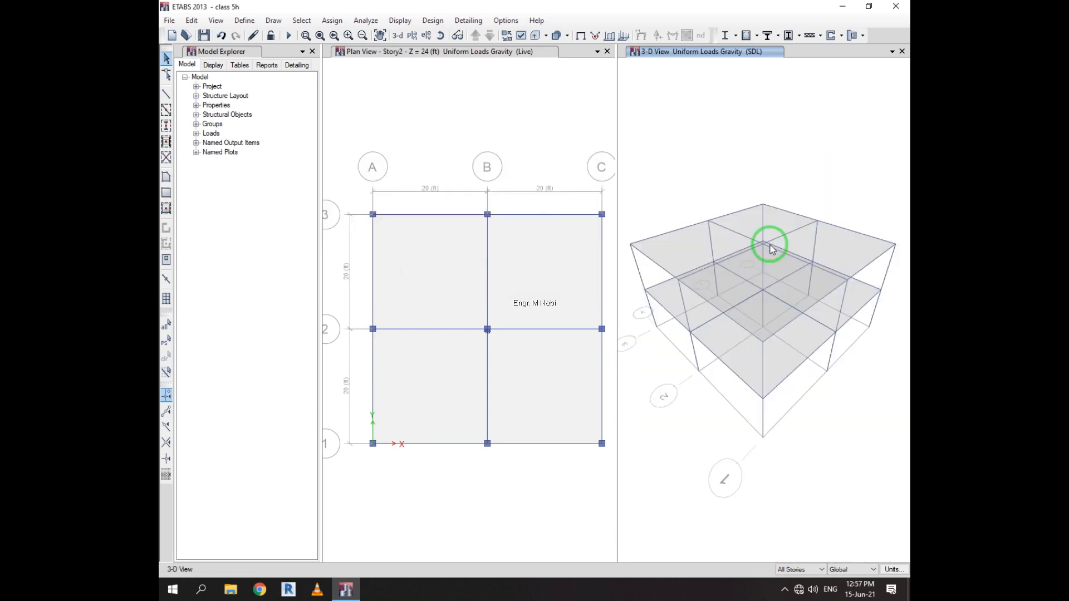
pyautogui.rightClick(690, 253)
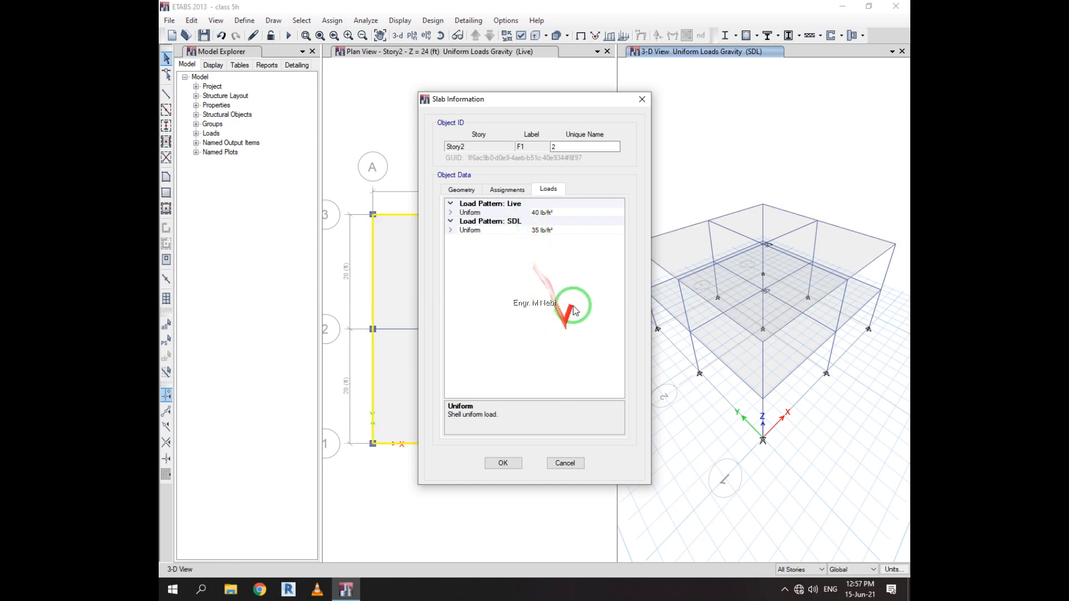
pyautogui.click(642, 100)
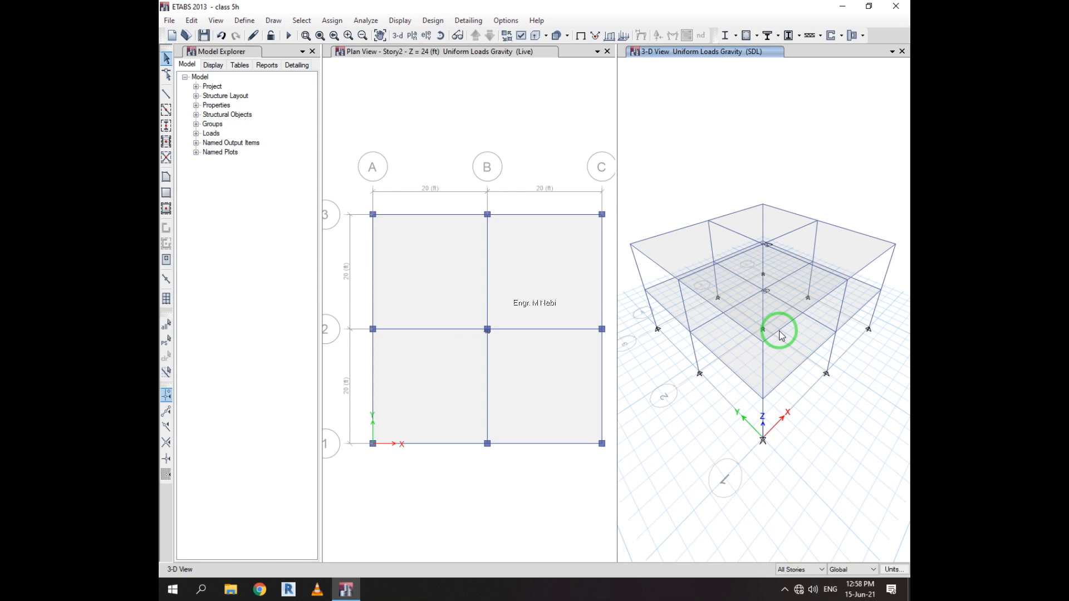
# Step: Restore the previous slab selection and open the uniform shell load assignment for it
pyautogui.click(781, 334)
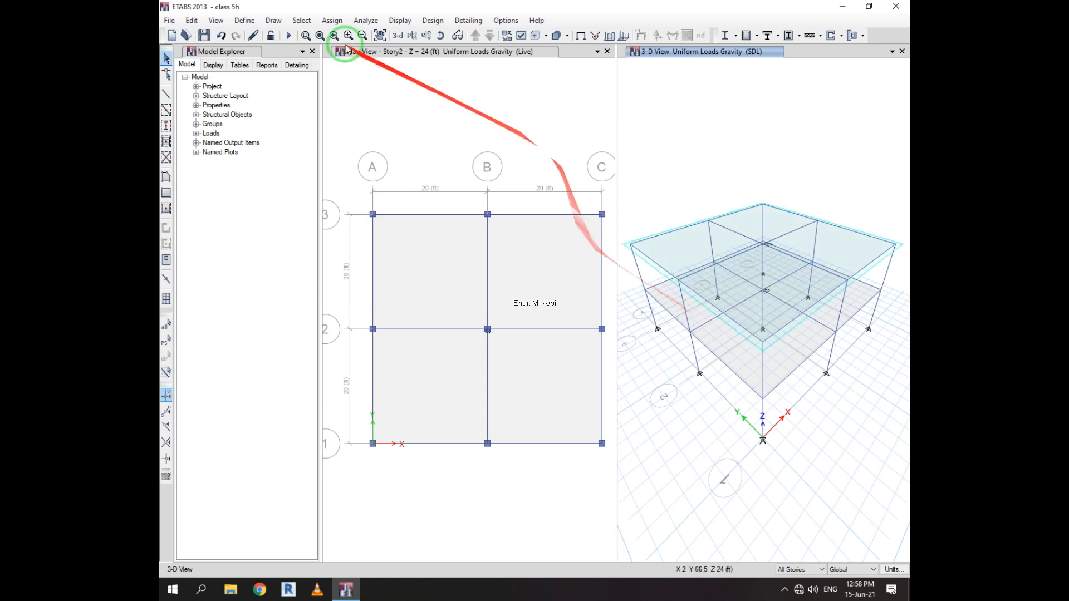
pyautogui.click(333, 21)
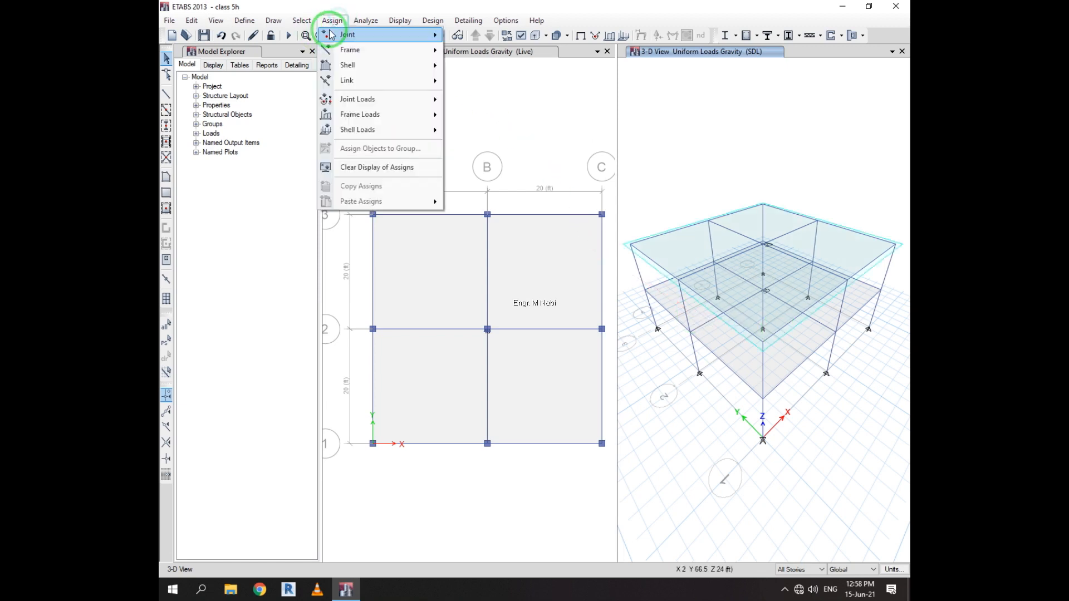
pyautogui.click(323, 170)
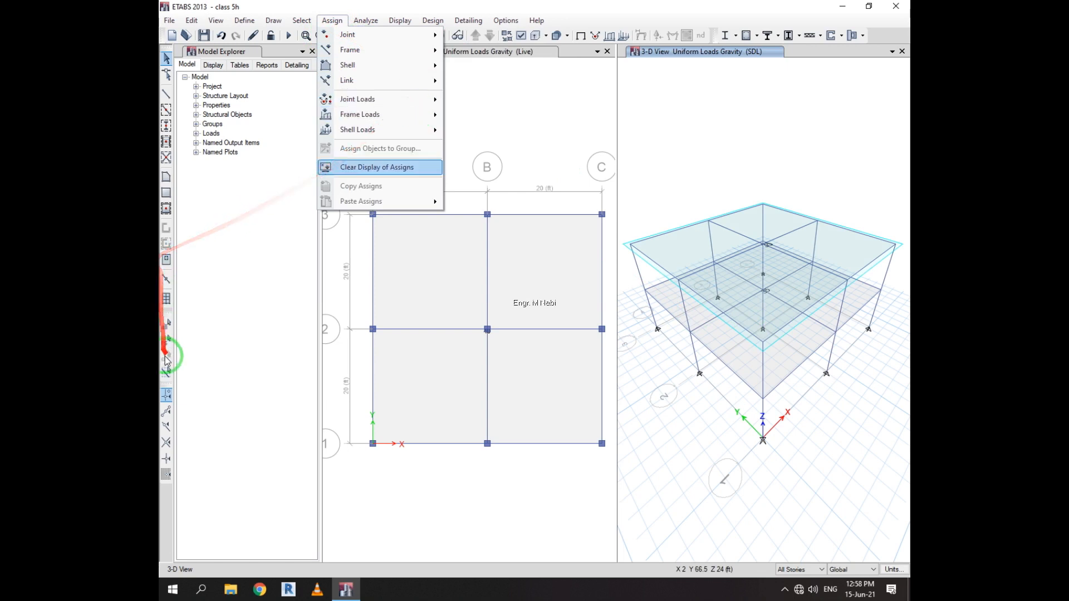
pyautogui.click(332, 20)
pyautogui.moveTo(413, 138)
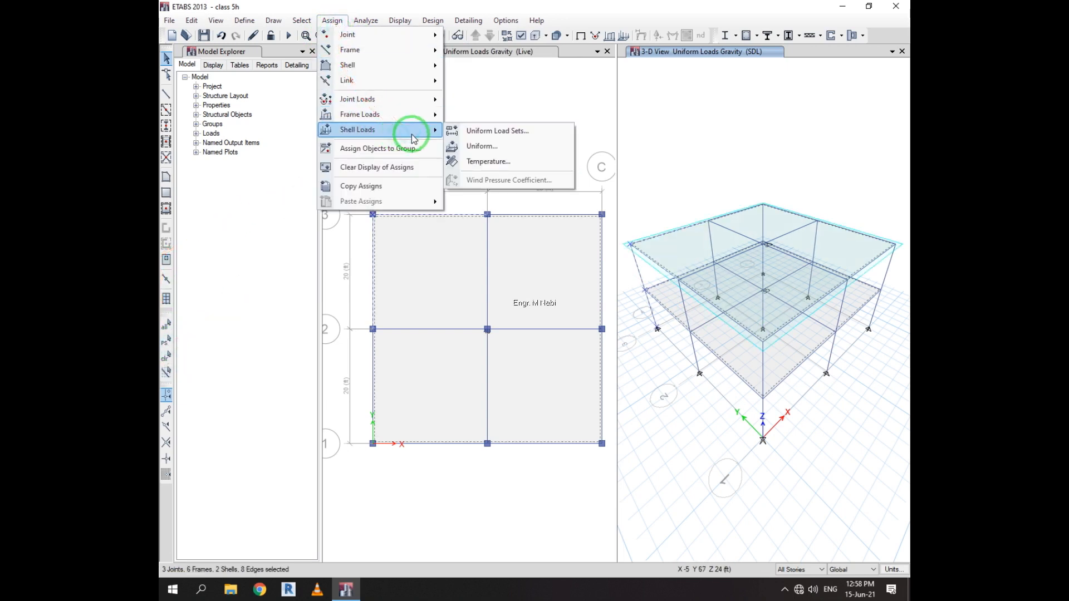
pyautogui.click(511, 146)
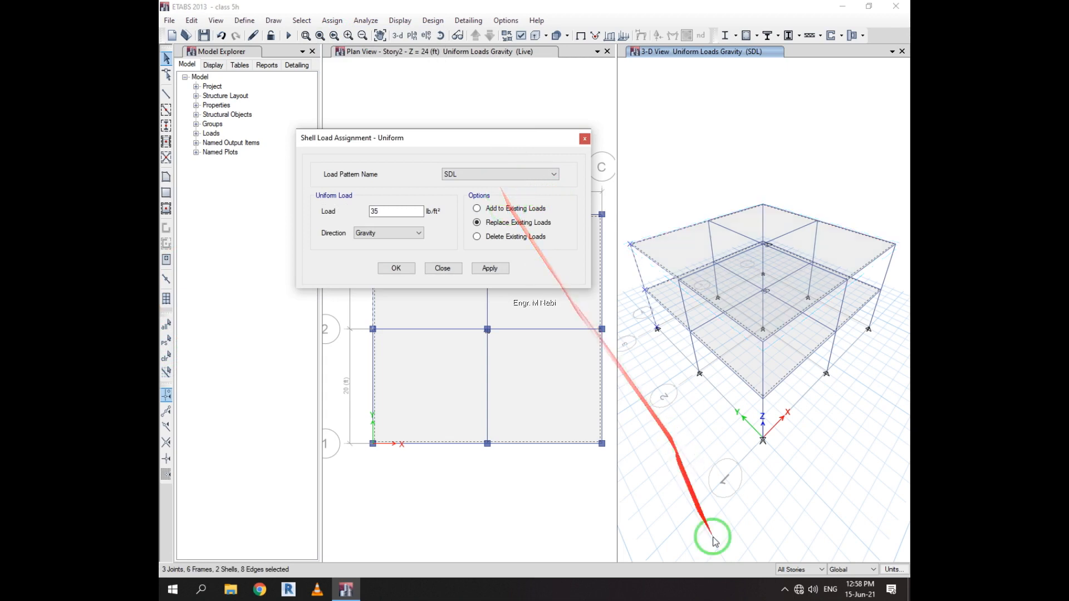
pyautogui.click(783, 590)
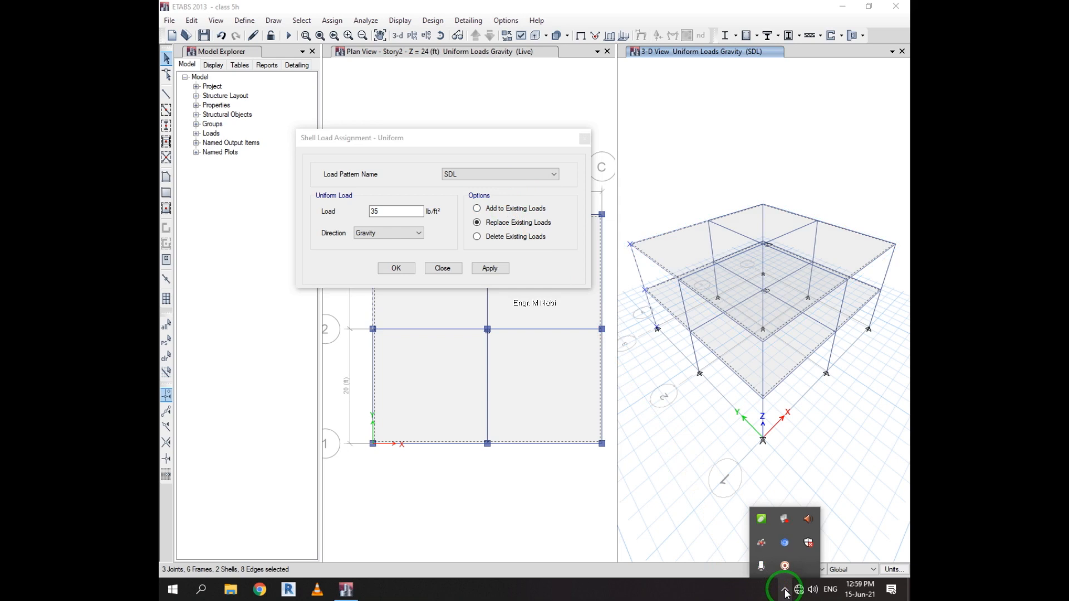
pyautogui.moveTo(518, 142); pyautogui.dragTo(513, 144)
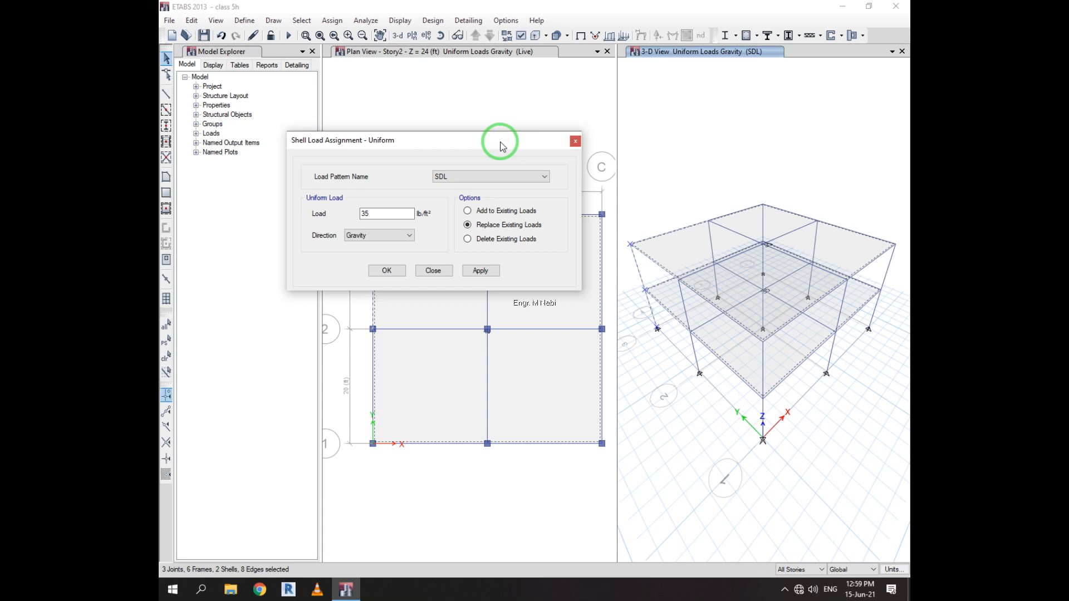
pyautogui.moveTo(501, 146); pyautogui.dragTo(492, 141)
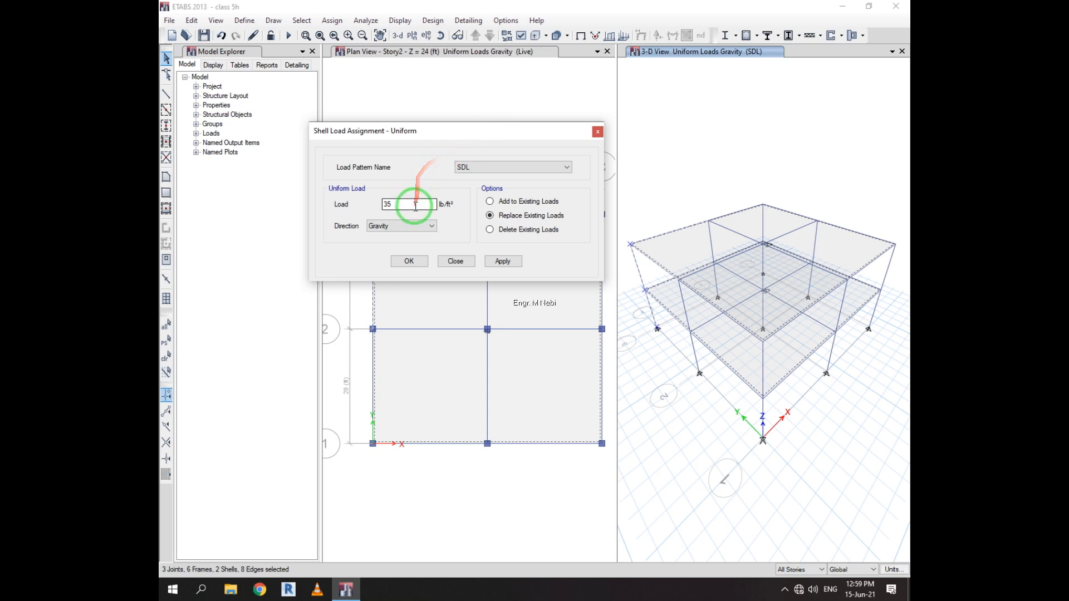
# Step: Add a uniform Live load of 10 lb/ft² in the Gravity direction to the slabs' existing loads and inspect the Story2 slab's loads
pyautogui.click(495, 167)
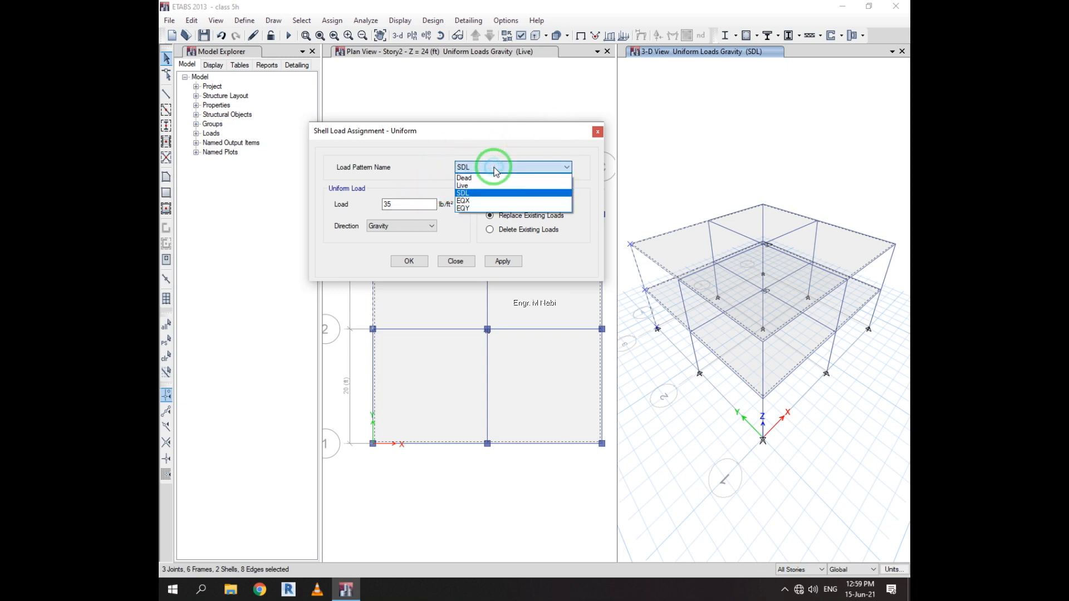
pyautogui.click(498, 186)
pyautogui.click(411, 205)
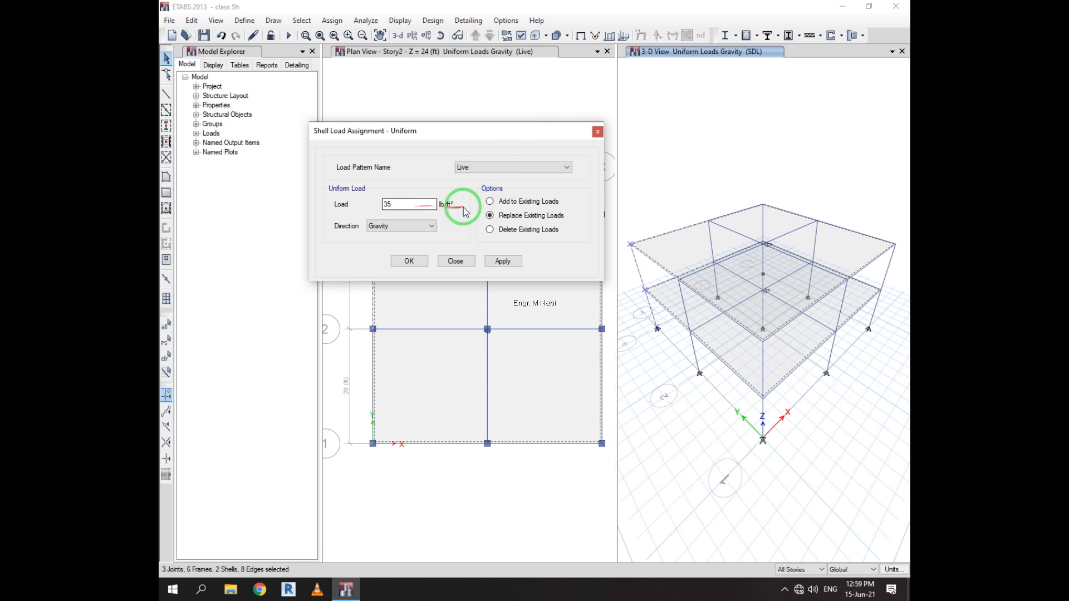
pyautogui.moveTo(410, 206); pyautogui.dragTo(380, 208)
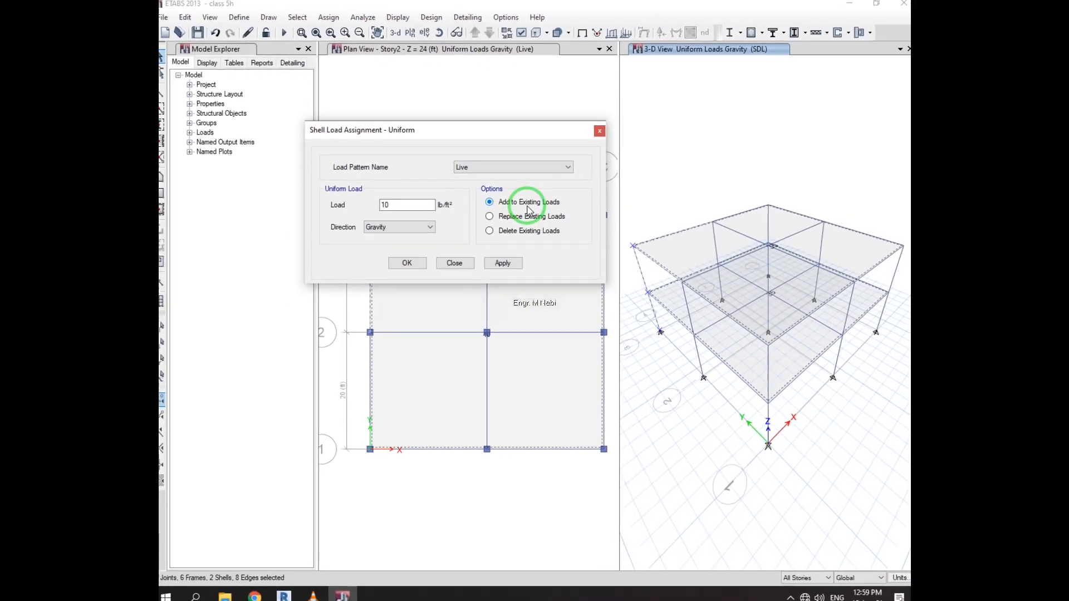
pyautogui.click(503, 261)
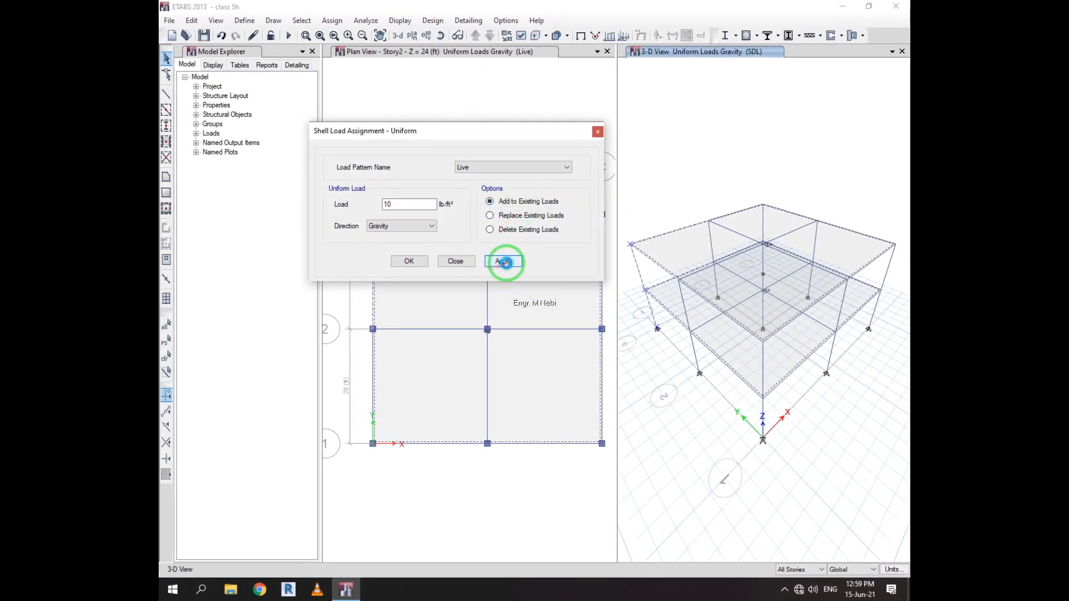
pyautogui.click(408, 261)
pyautogui.rightClick(693, 238)
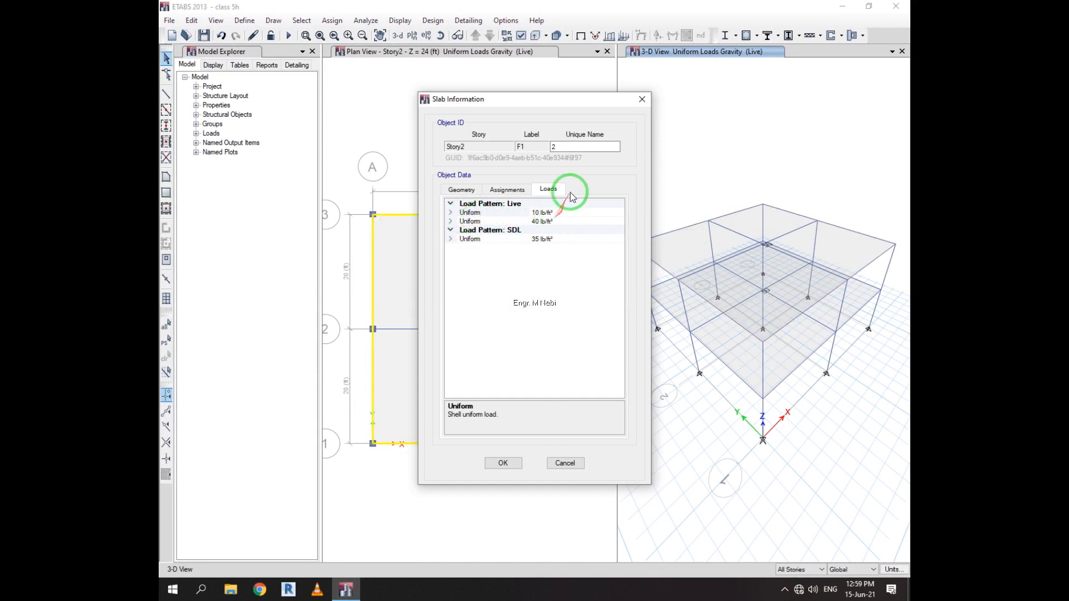
pyautogui.click(641, 99)
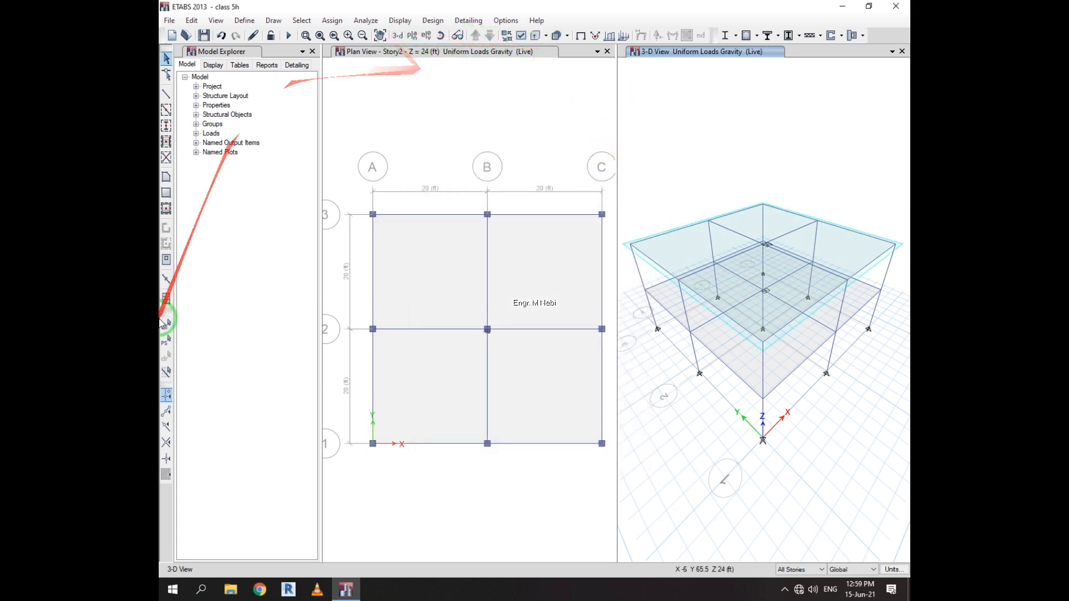
# Step: Reselect the same slabs, delete their existing uniform Live loads and check the Story2 slab's loads
pyautogui.click(165, 341)
pyautogui.click(332, 20)
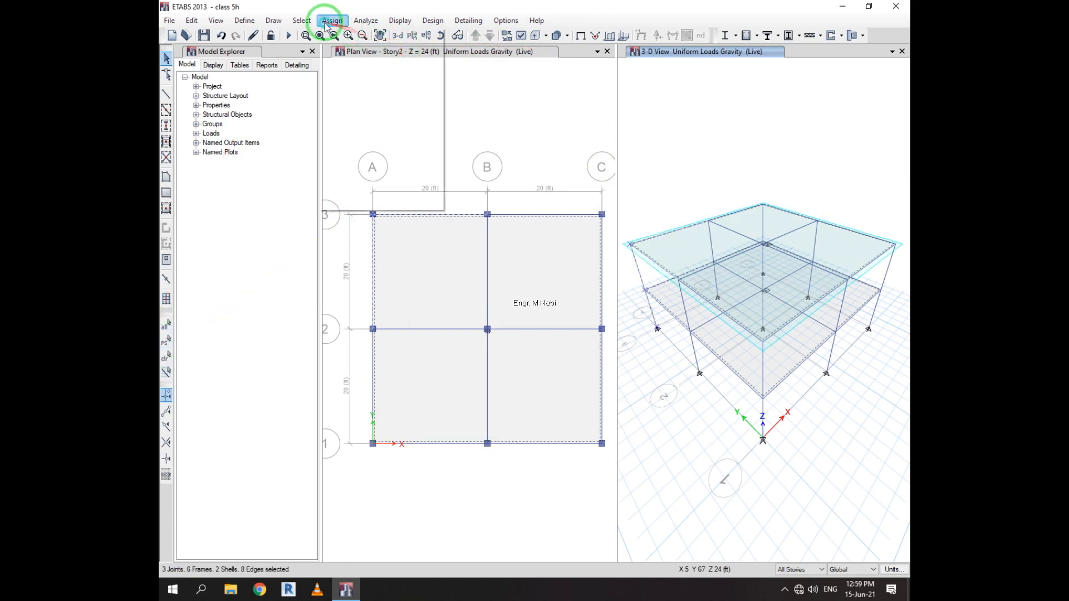
pyautogui.moveTo(420, 135)
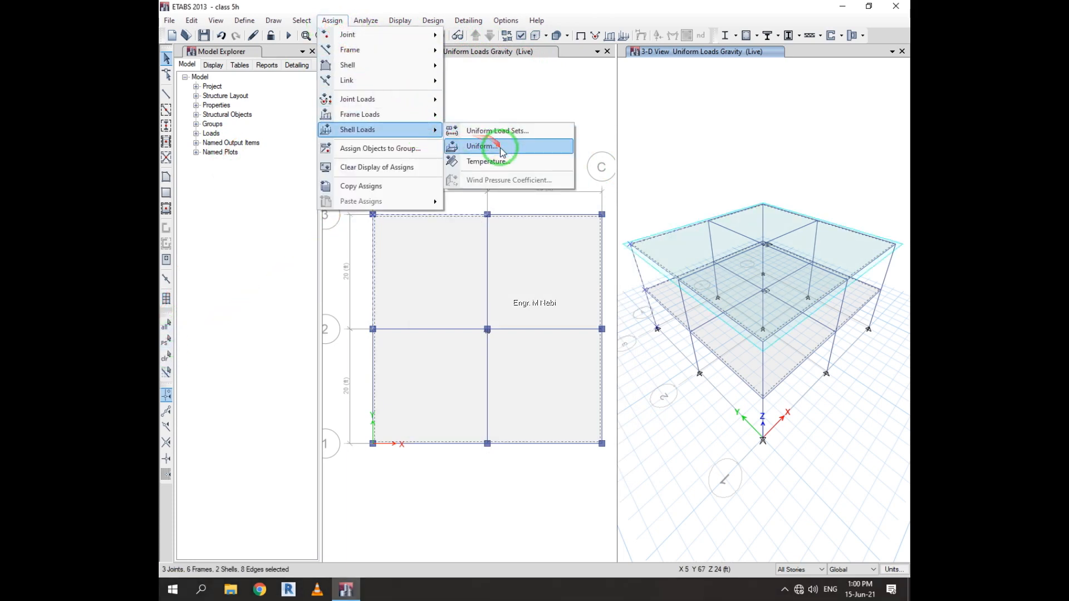
pyautogui.click(470, 146)
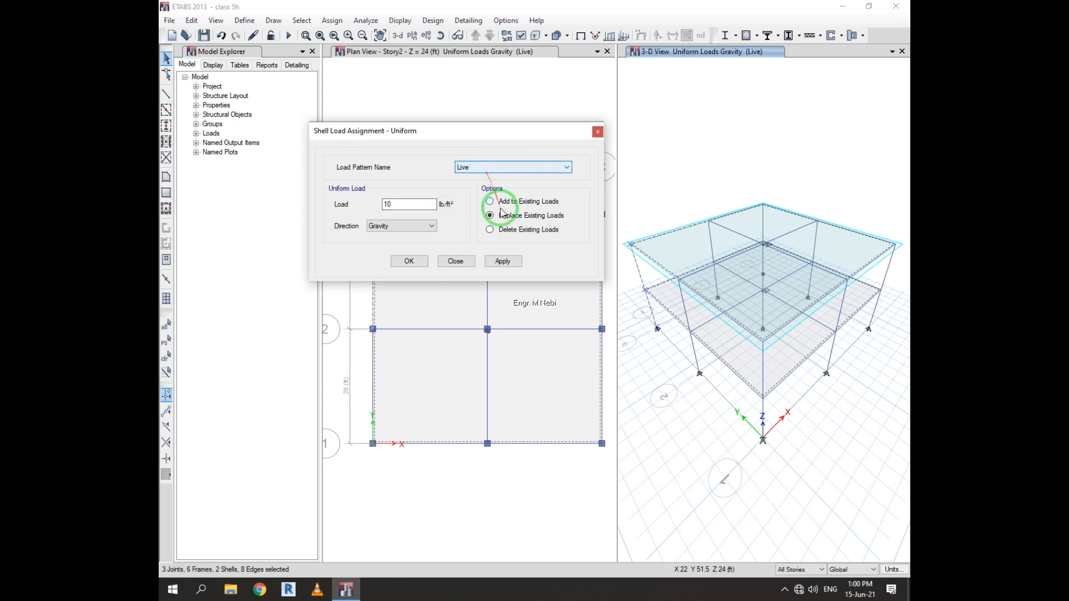
pyautogui.click(491, 230)
pyautogui.click(501, 261)
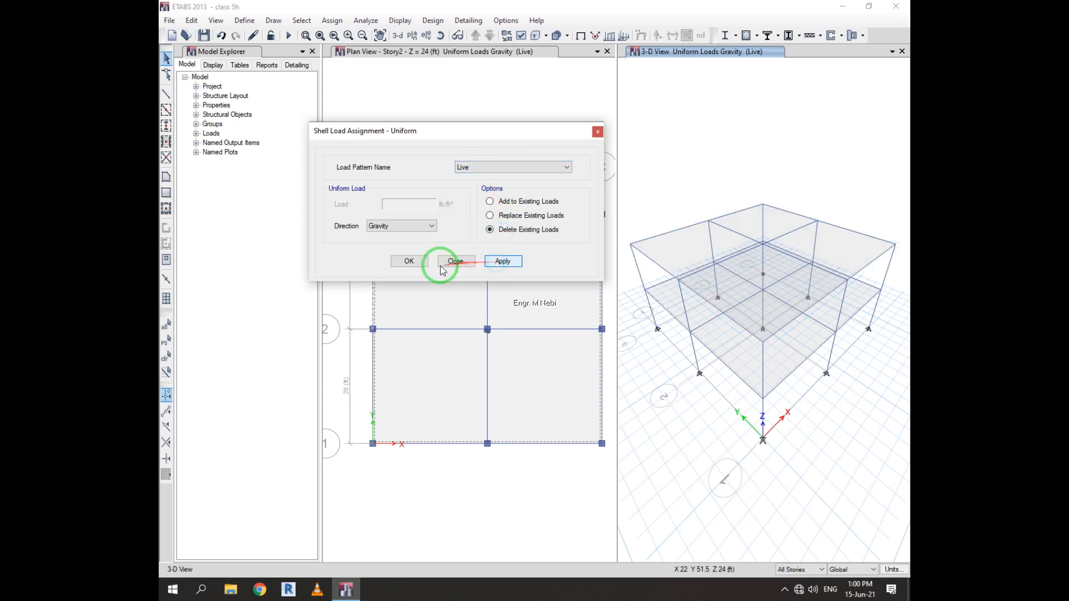
pyautogui.click(408, 261)
pyautogui.rightClick(685, 241)
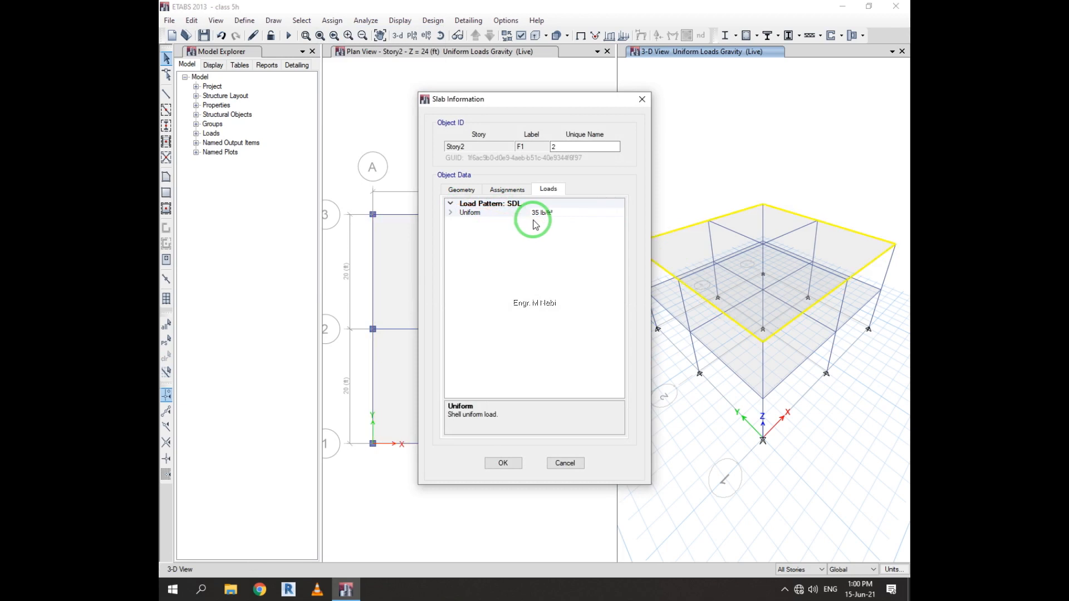
pyautogui.click(643, 102)
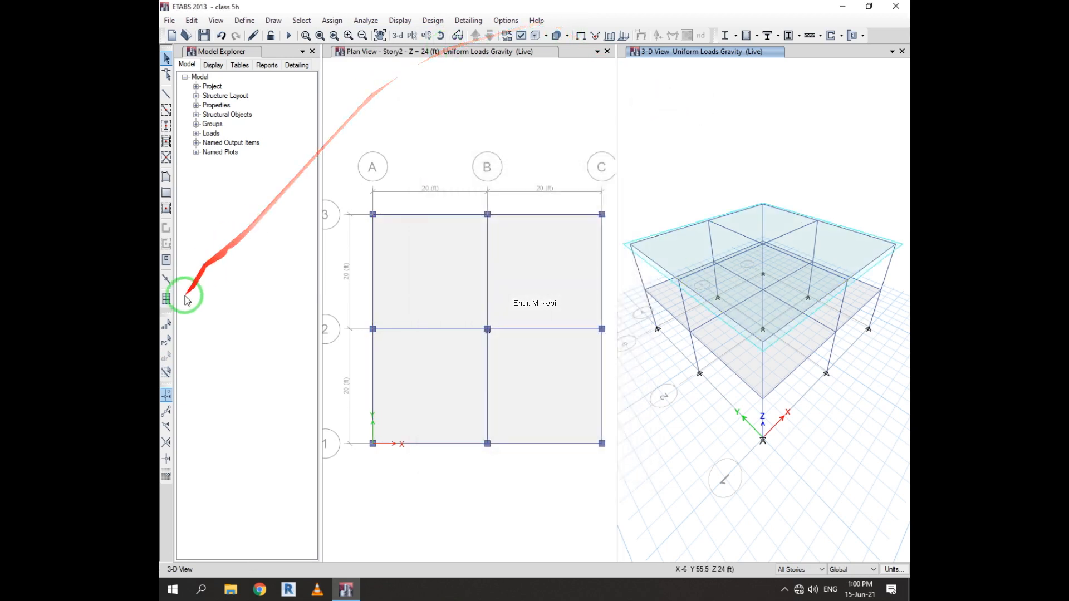
# Step: Reselect the slabs and assign them a uniform Live load of 40 lb/ft² in the Gravity direction, replacing existing loads
pyautogui.click(169, 341)
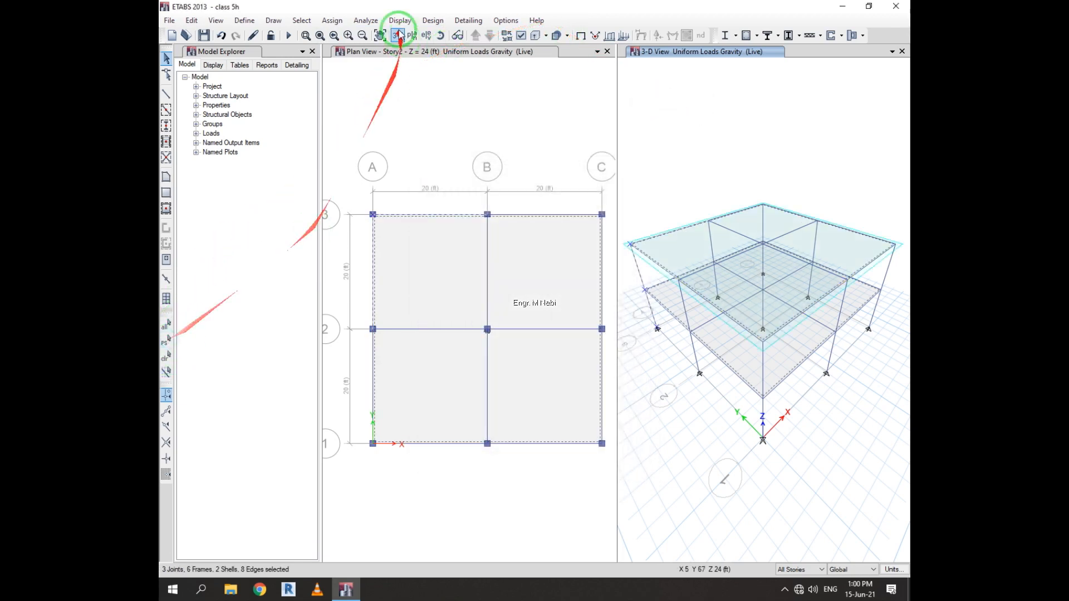
pyautogui.click(332, 21)
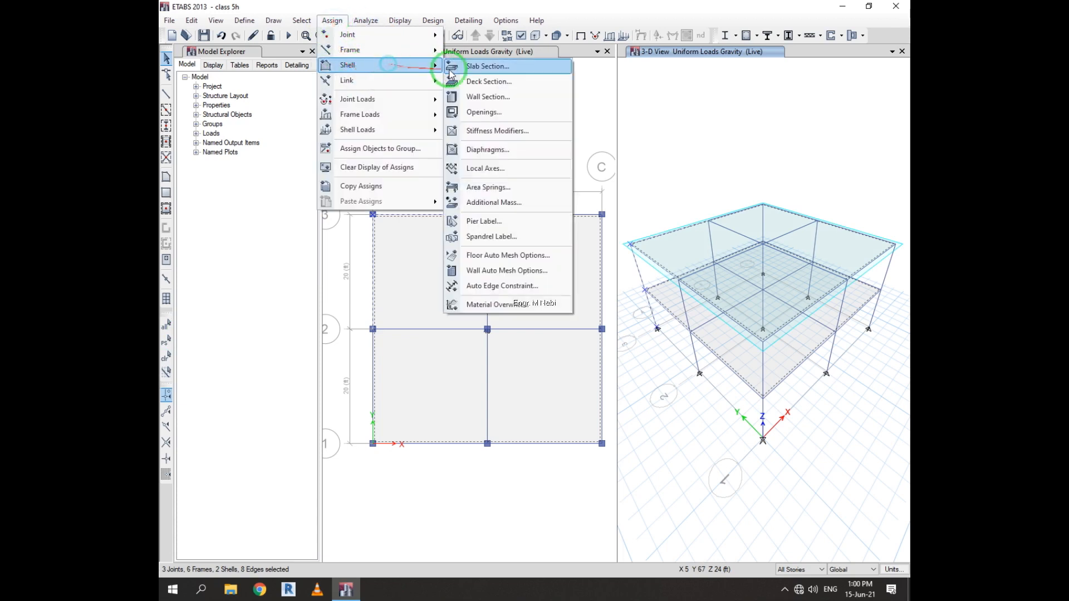
pyautogui.moveTo(409, 132)
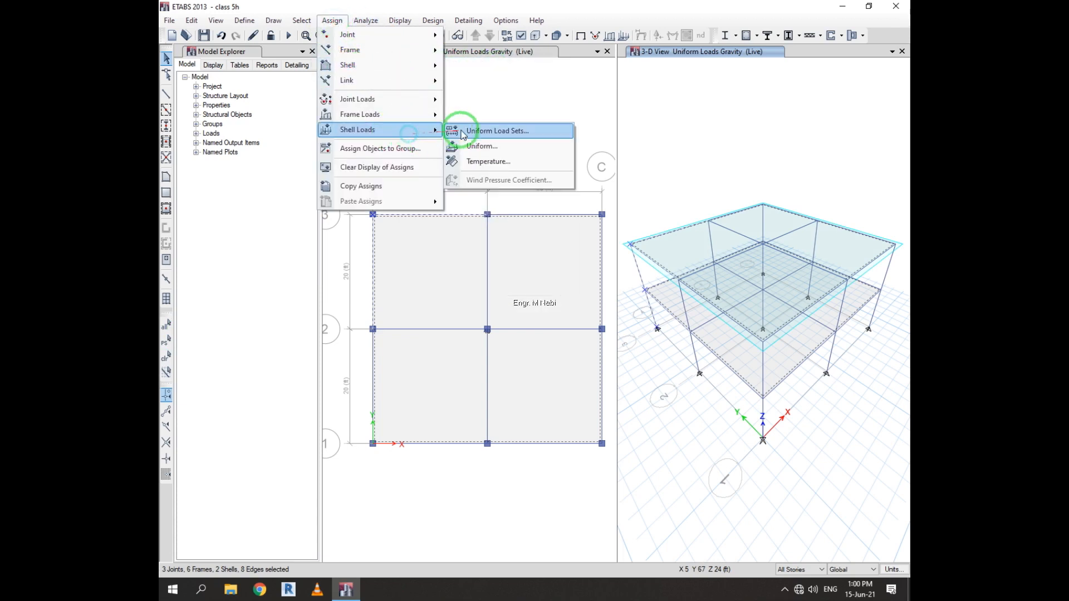
pyautogui.click(500, 148)
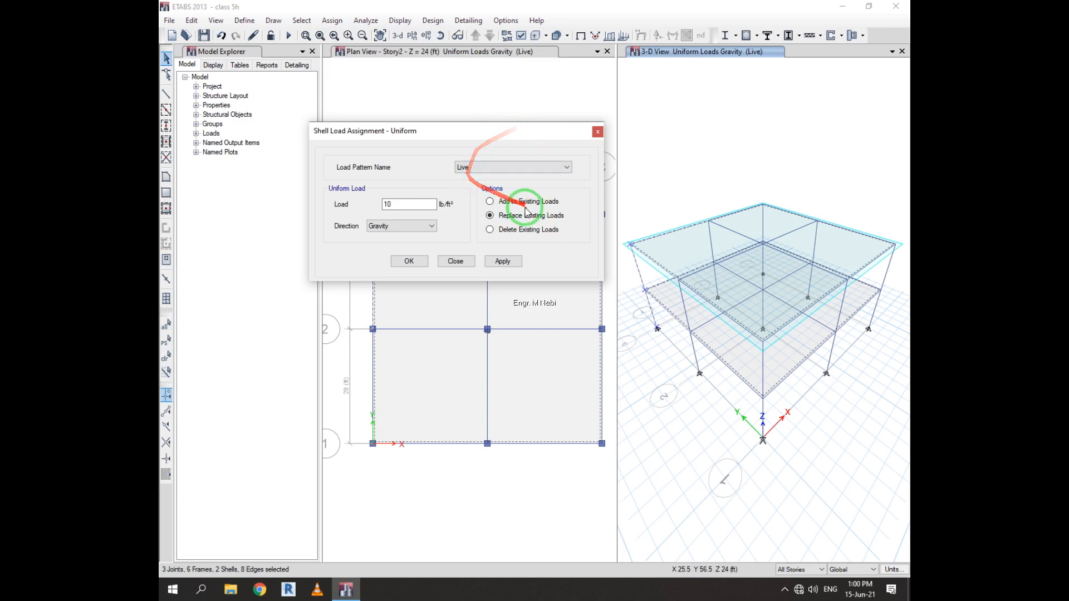
pyautogui.click(502, 167)
pyautogui.click(482, 178)
pyautogui.doubleClick(388, 206)
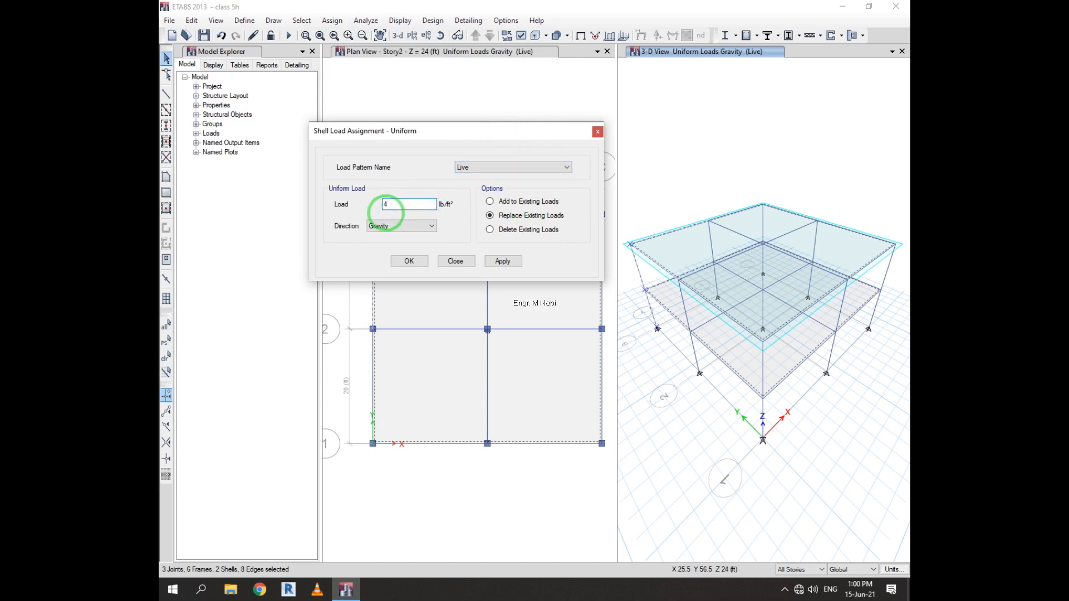
pyautogui.write('40')
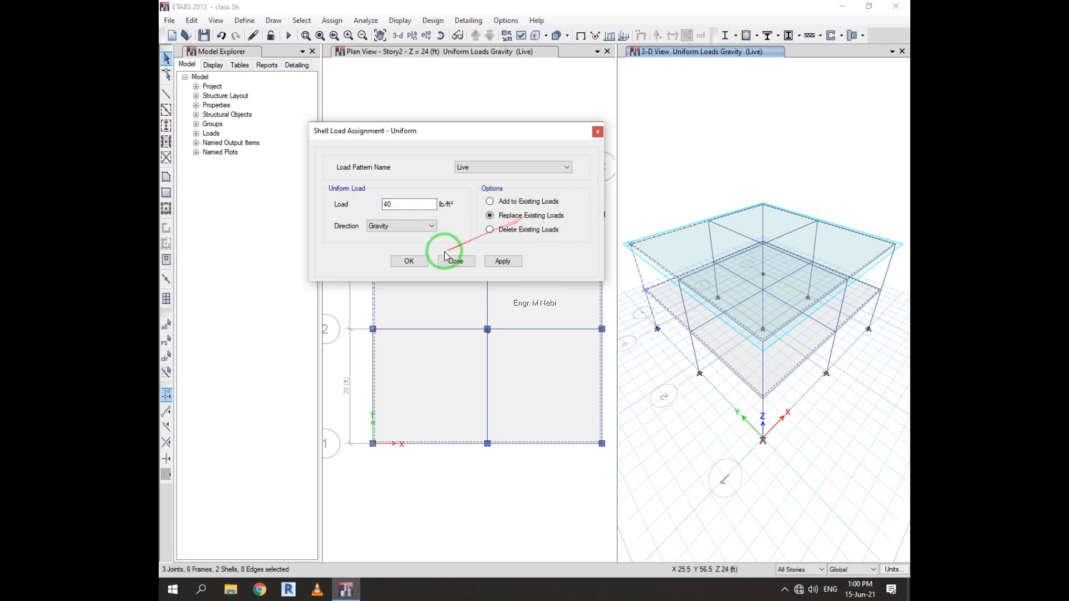
pyautogui.click(424, 260)
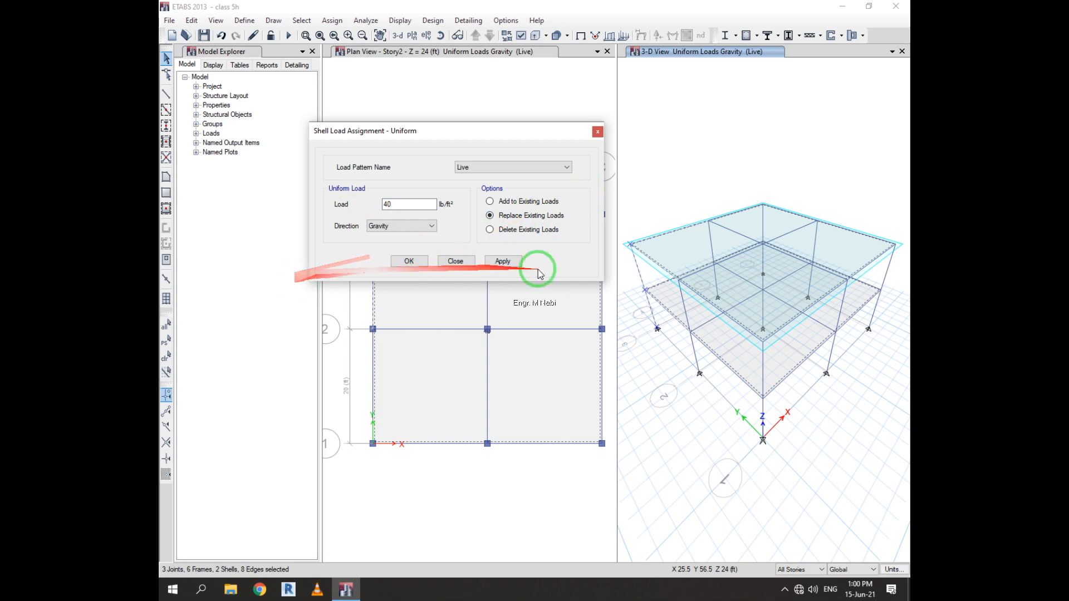
pyautogui.click(503, 261)
pyautogui.click(405, 261)
# Step: Inspect the Live and SDL loads in the Story2 slab's information, then close it
pyautogui.rightClick(646, 238)
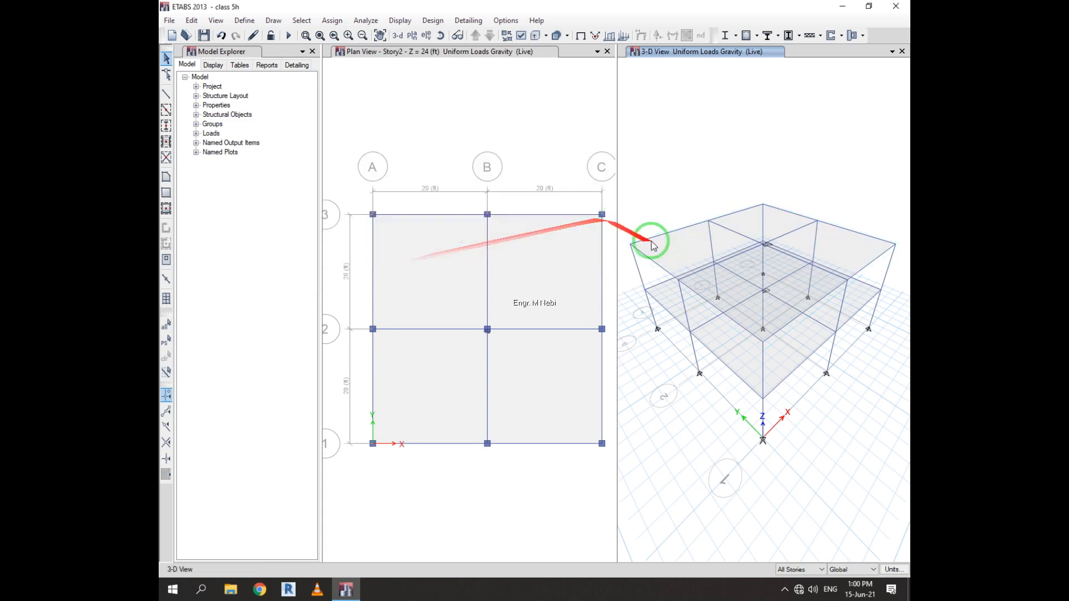
pyautogui.click(526, 216)
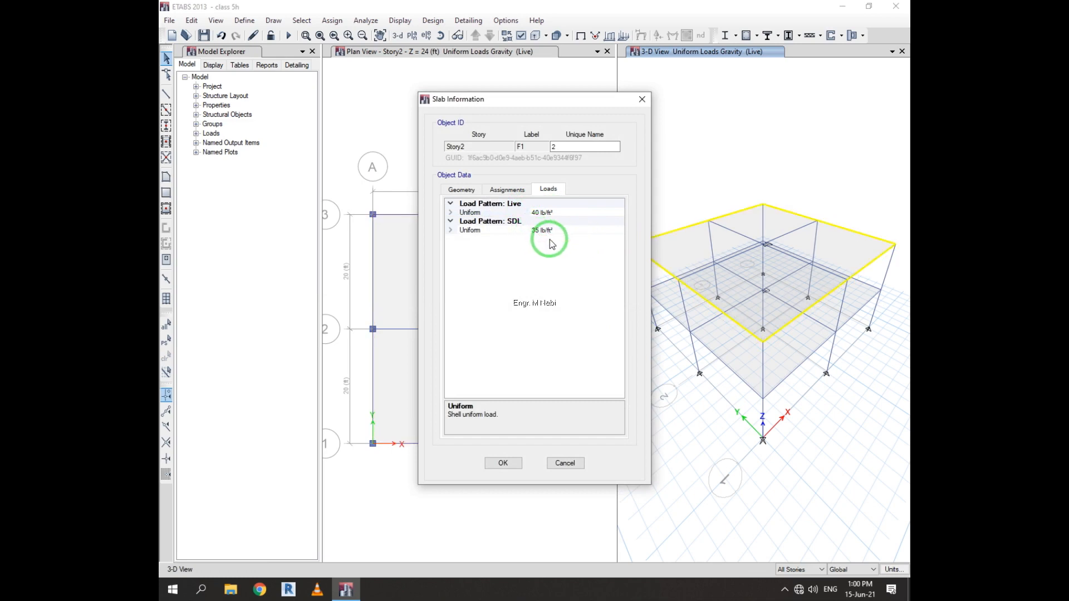
pyautogui.click(642, 100)
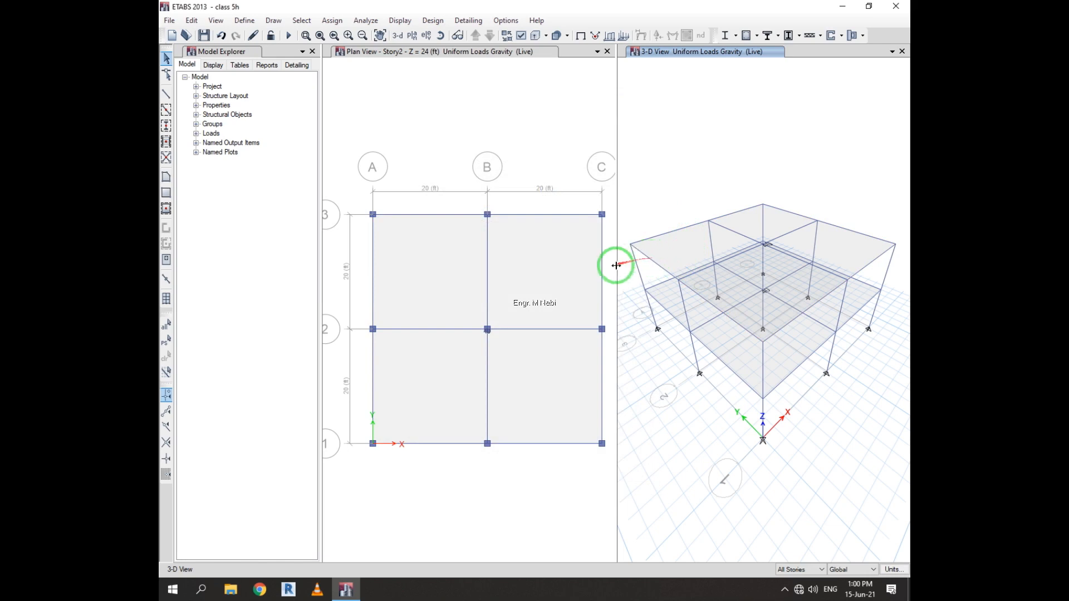
# Step: Select all beams in the model by object type
pyautogui.click(301, 21)
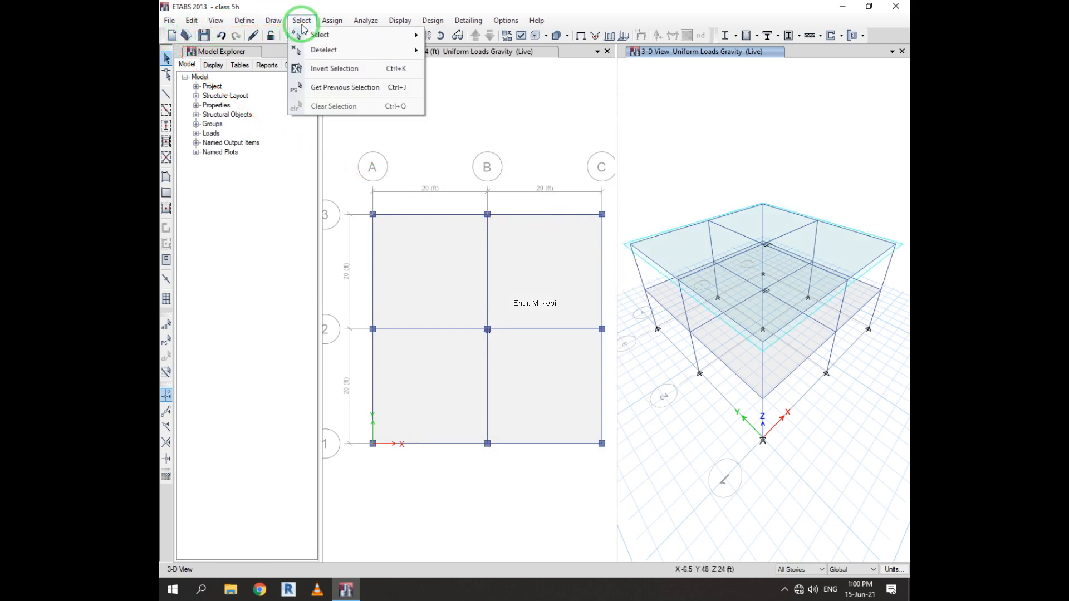
pyautogui.moveTo(331, 35)
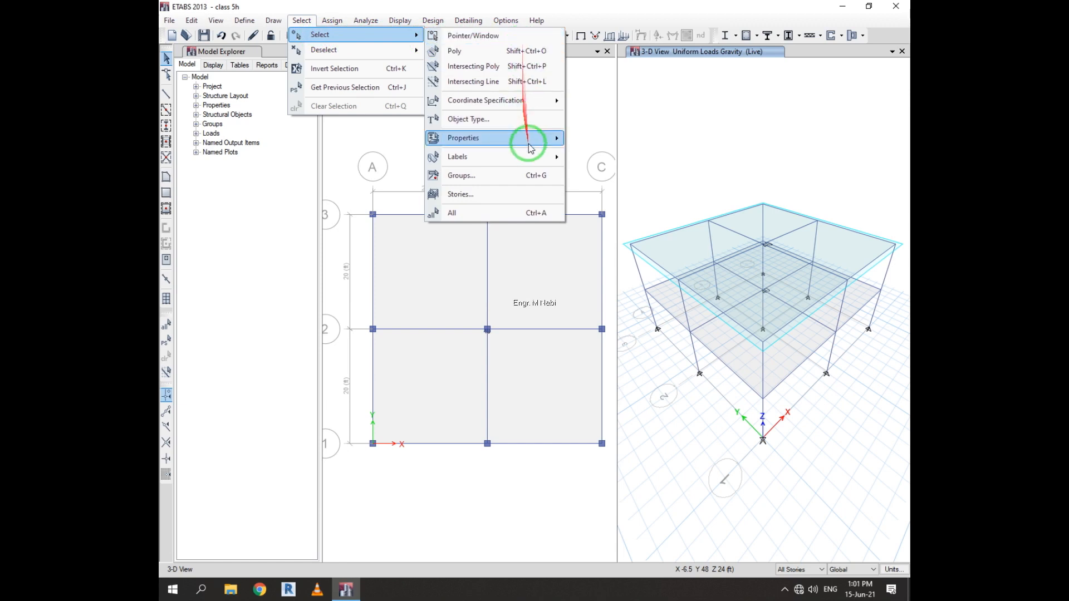
pyautogui.moveTo(531, 160)
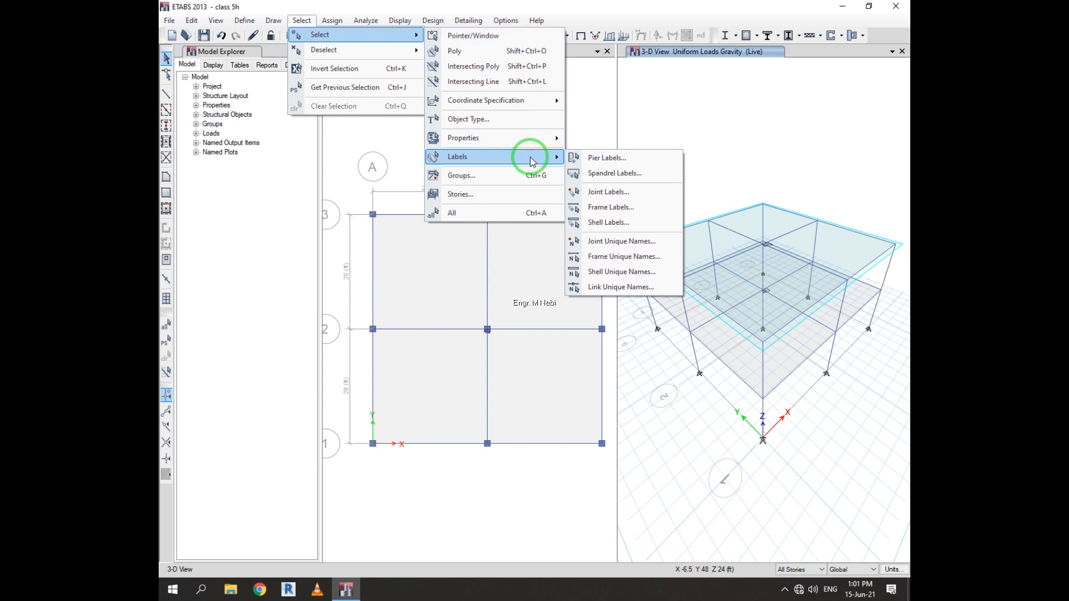
pyautogui.click(538, 125)
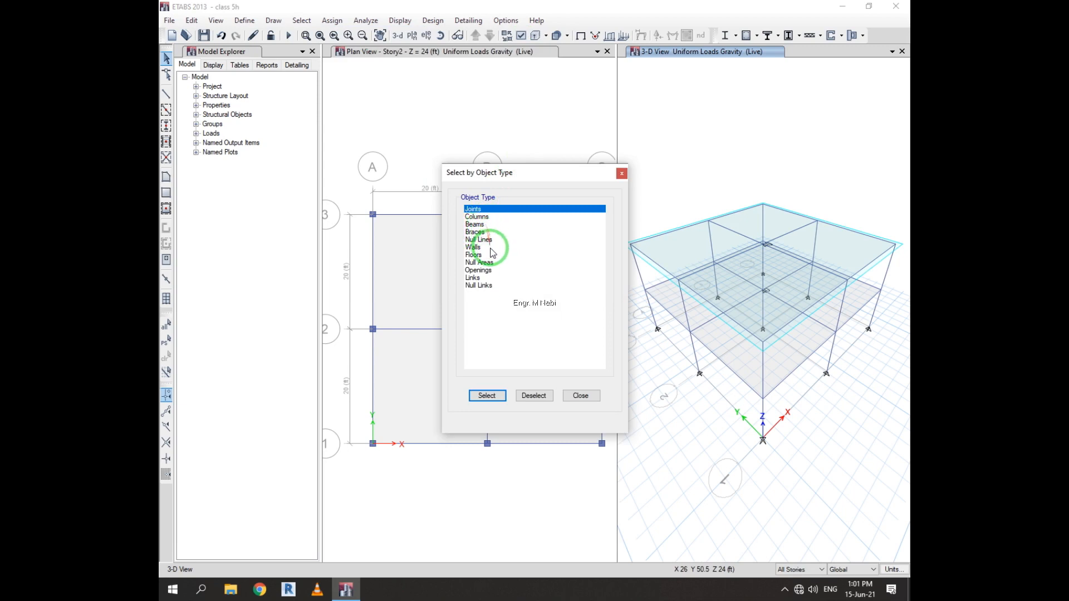
pyautogui.click(476, 224)
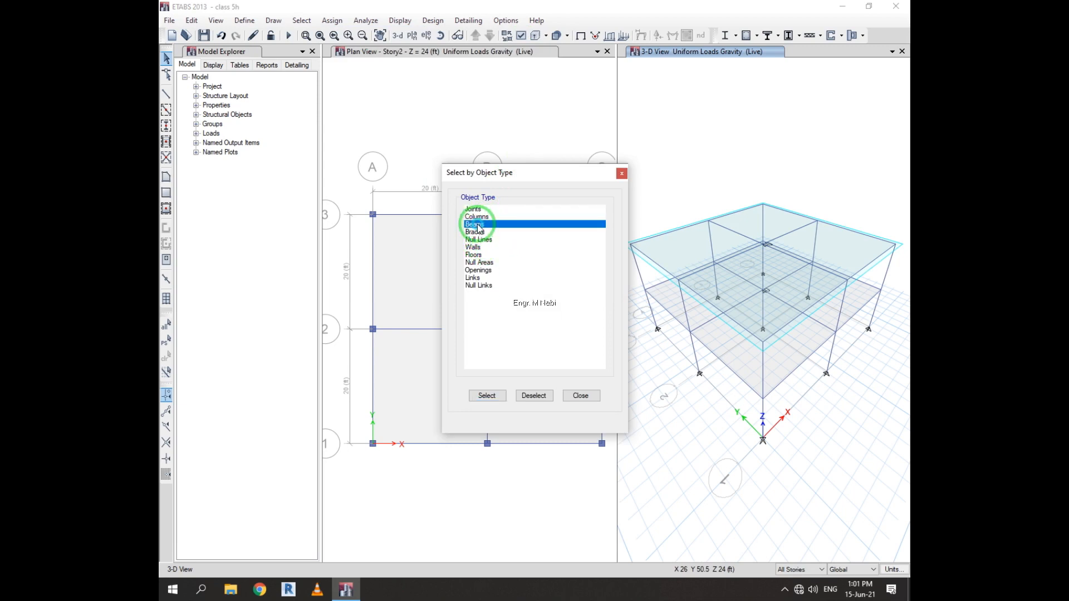
pyautogui.click(494, 396)
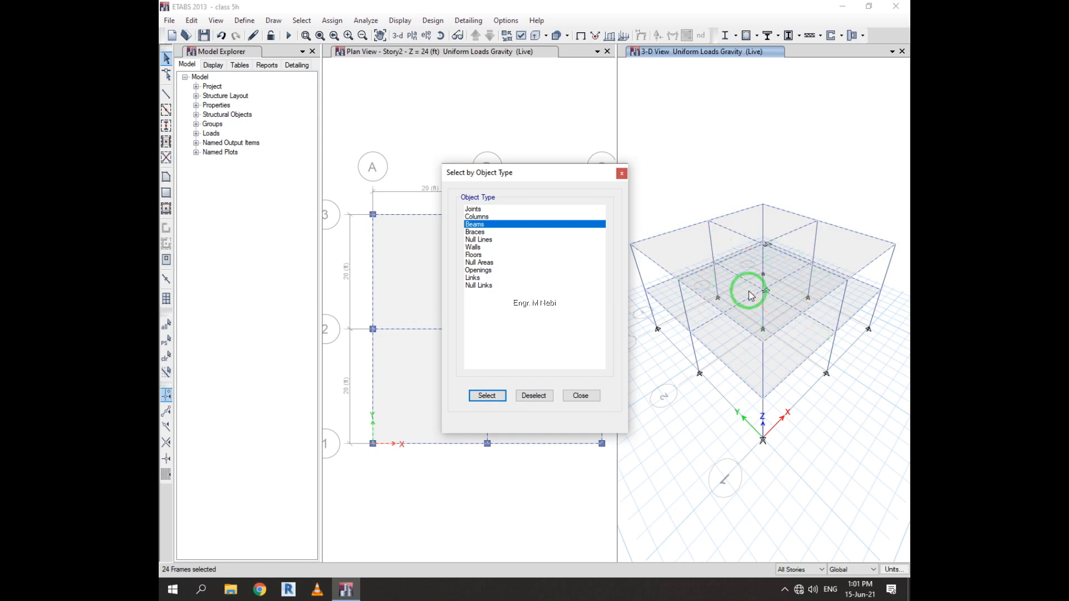
pyautogui.click(783, 591)
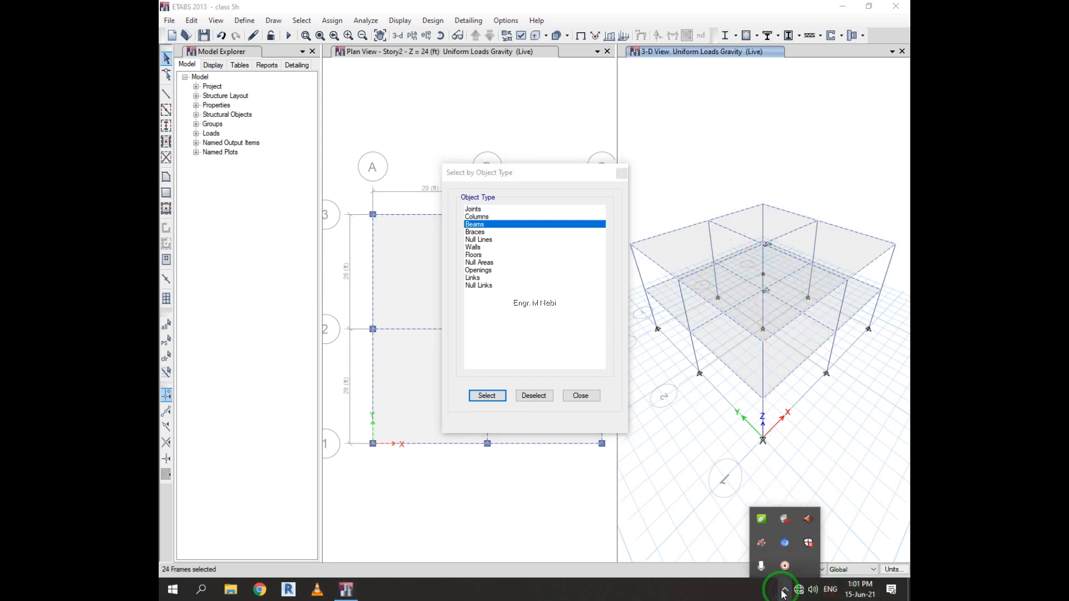
pyautogui.click(783, 591)
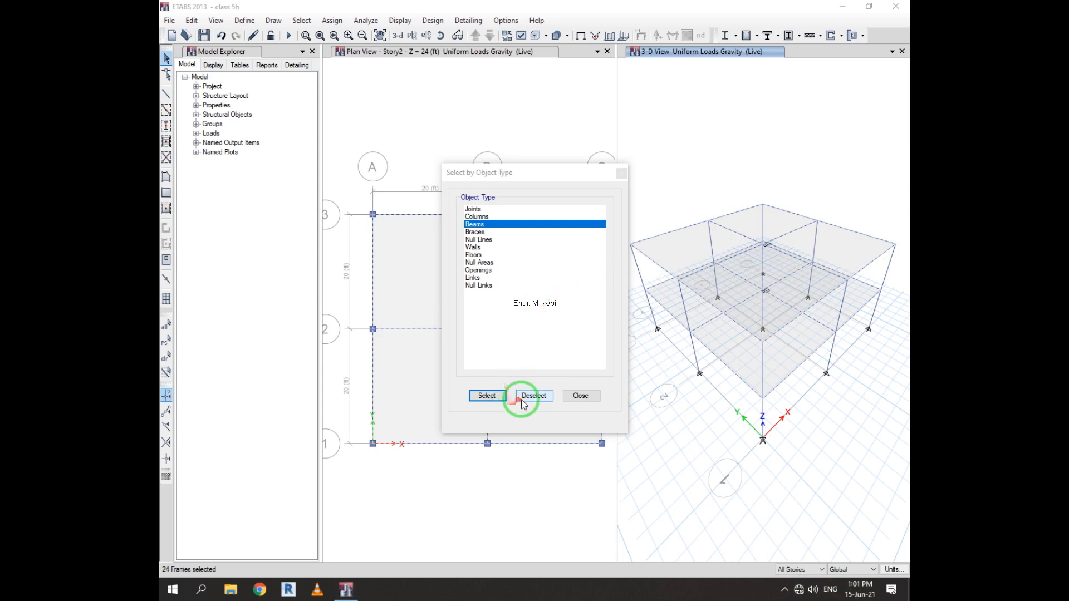
pyautogui.moveTo(508, 173); pyautogui.dragTo(461, 178)
# Step: Prepare a distributed Live frame load in the Gravity direction with 40 kip/ft at the first trapezoidal point, and close without applying it
pyautogui.click(332, 21)
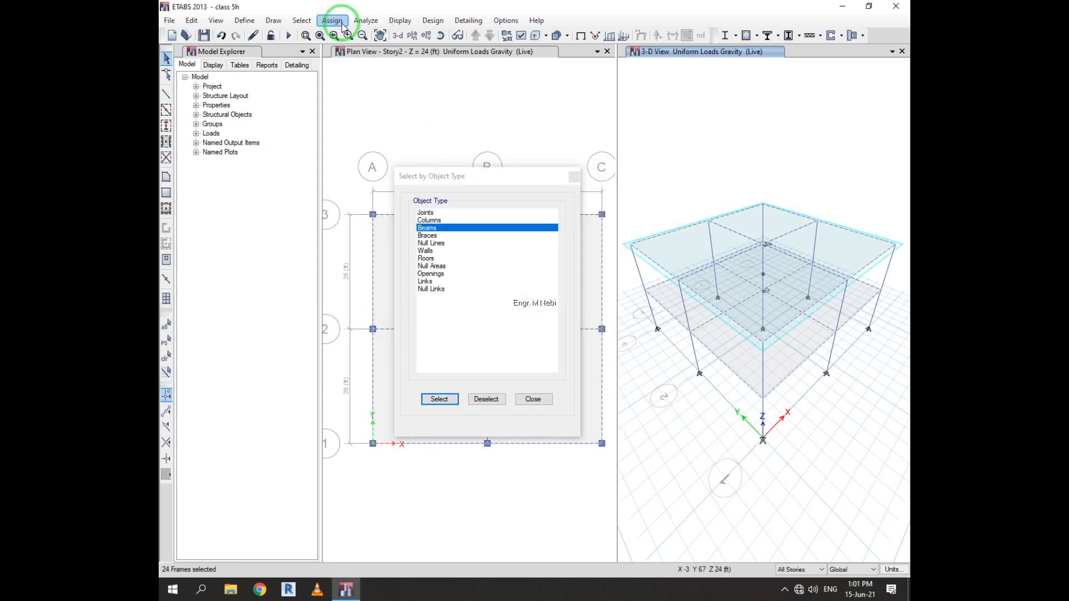
pyautogui.click(332, 21)
pyautogui.moveTo(388, 84)
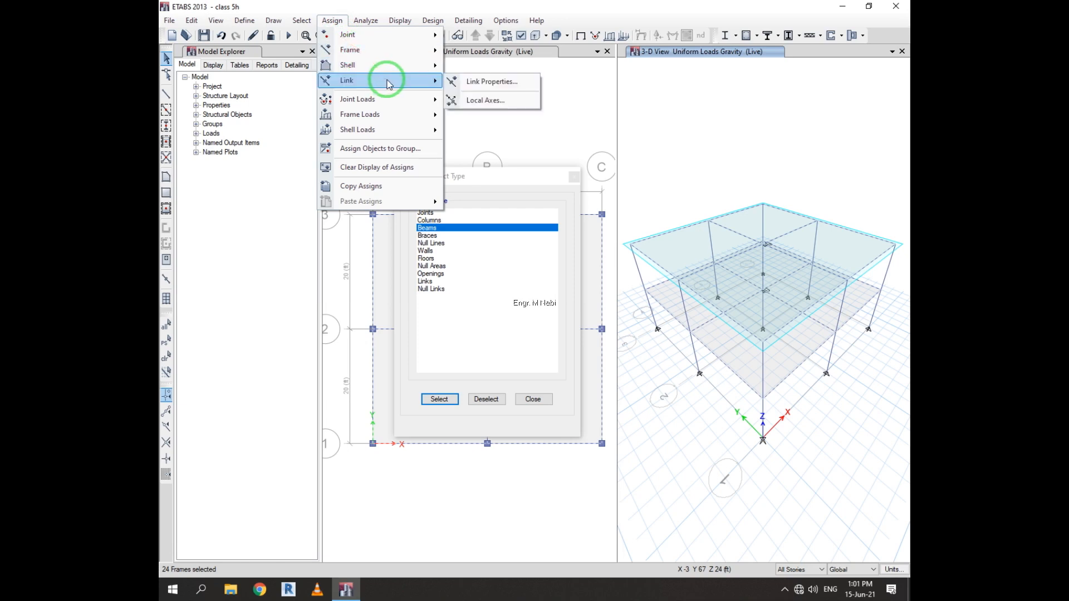
pyautogui.moveTo(404, 121)
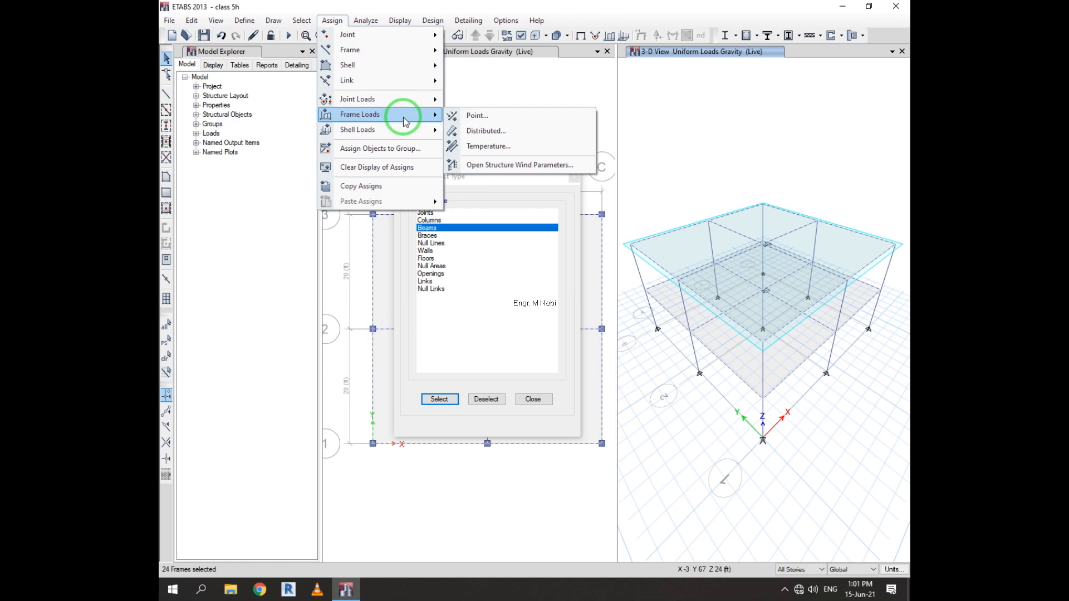
pyautogui.click(549, 130)
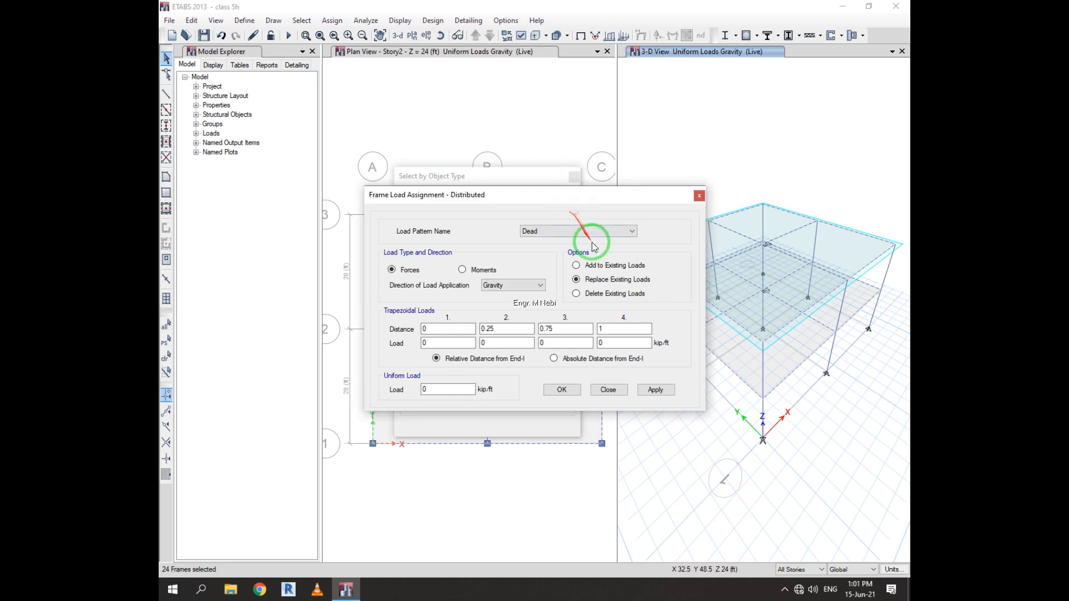
pyautogui.moveTo(580, 195); pyautogui.dragTo(498, 169)
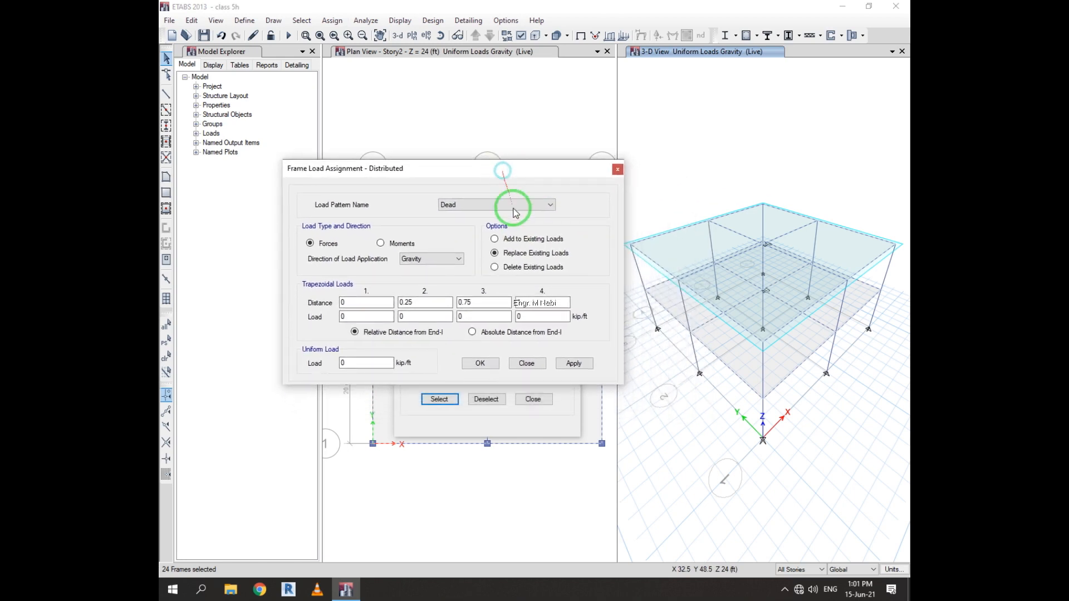
pyautogui.click(459, 206)
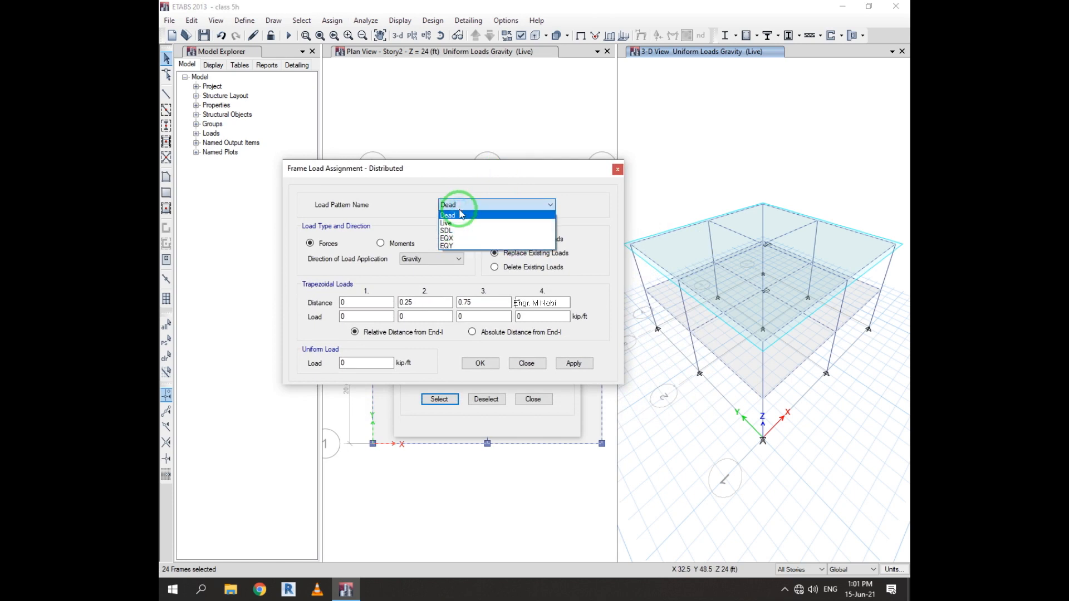
pyautogui.click(462, 224)
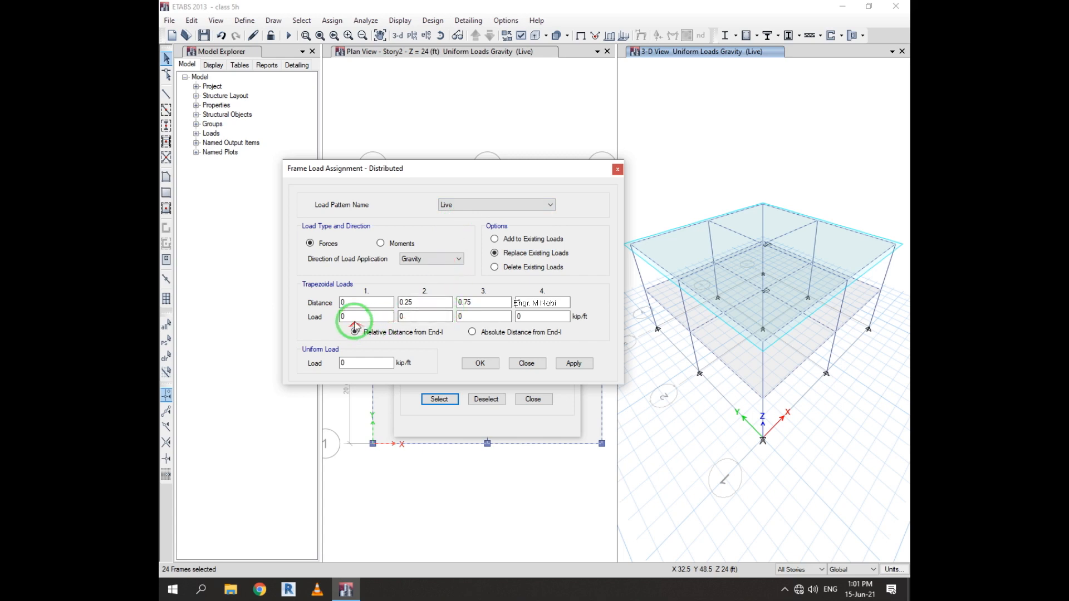
pyautogui.click(408, 310)
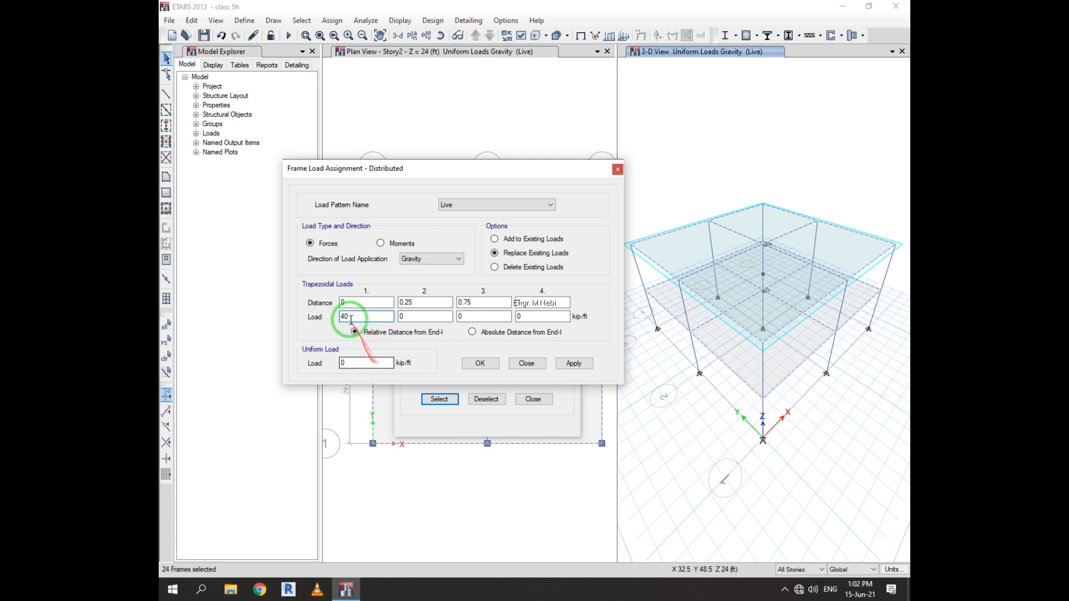
pyautogui.click(532, 364)
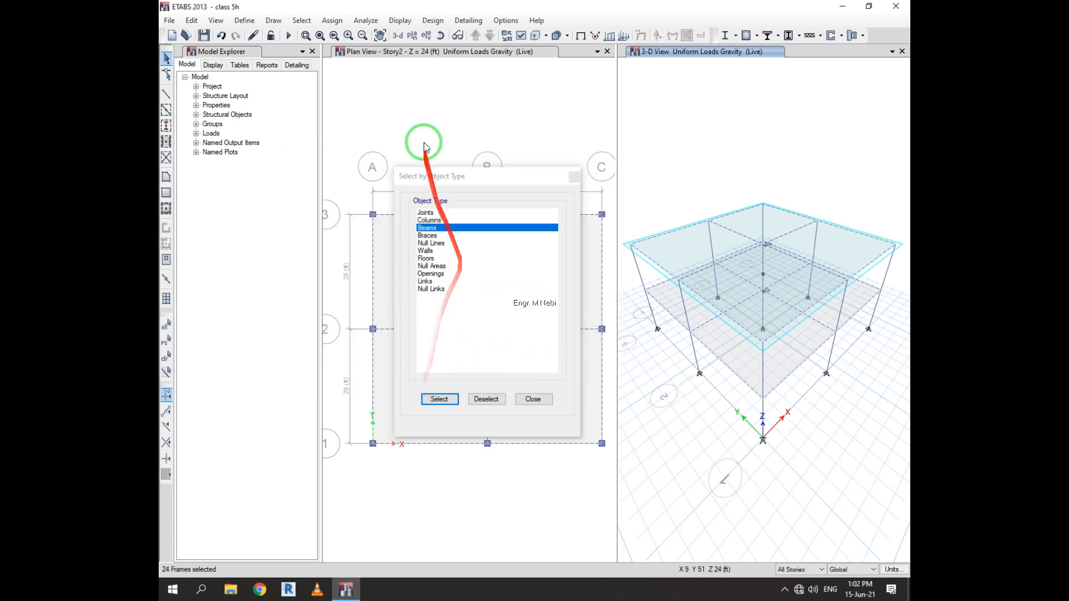
# Step: Assign the selected beams a distributed Dead load with a 40 kip/ft uniform load in the Gravity direction, replacing existing loads, and end the object selection
pyautogui.click(333, 21)
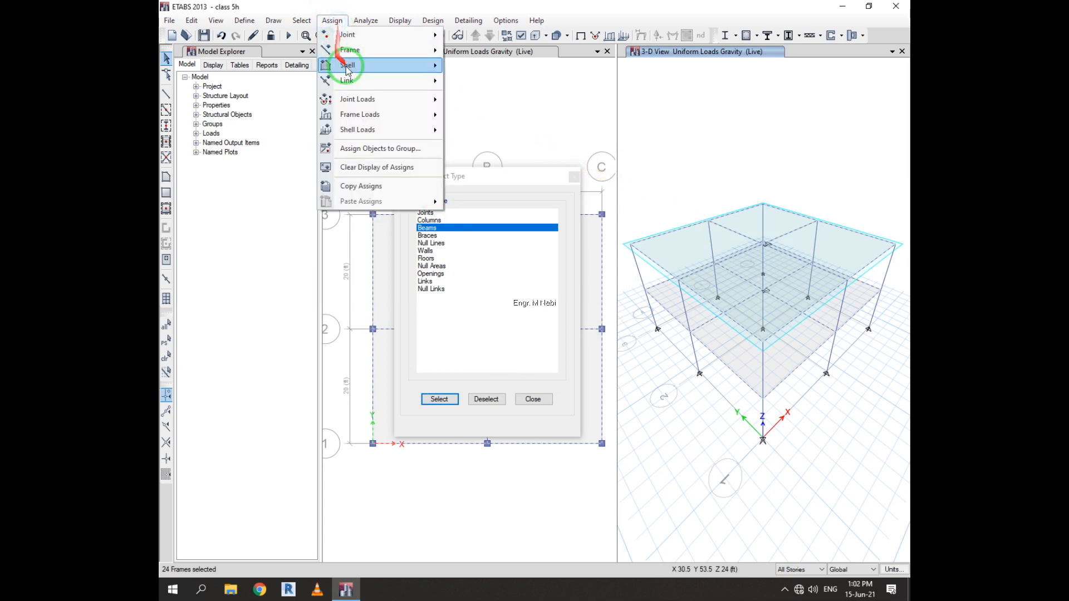
pyautogui.click(553, 135)
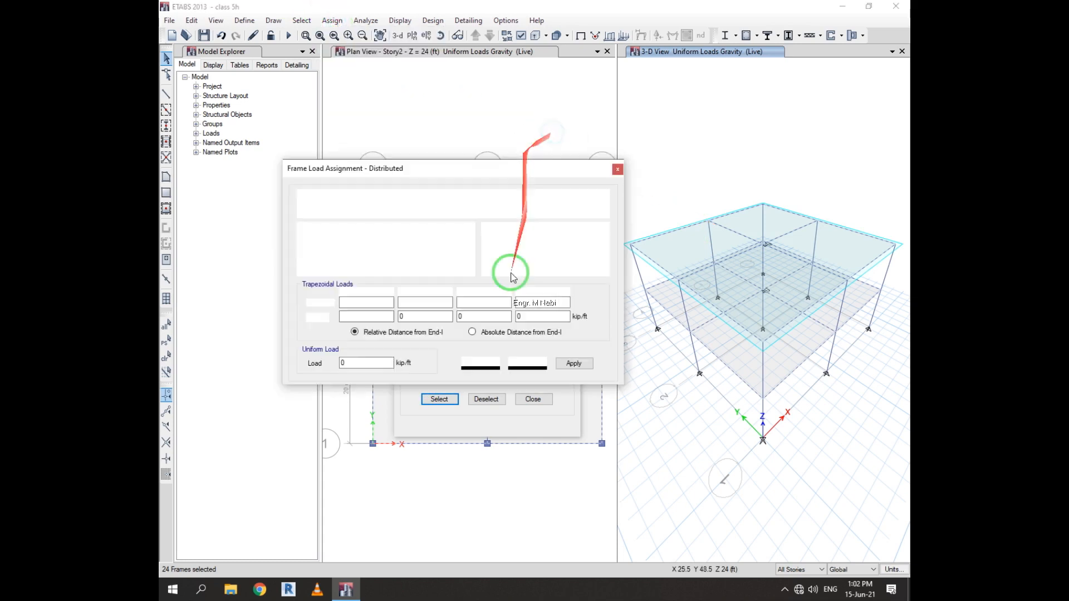
pyautogui.doubleClick(355, 363)
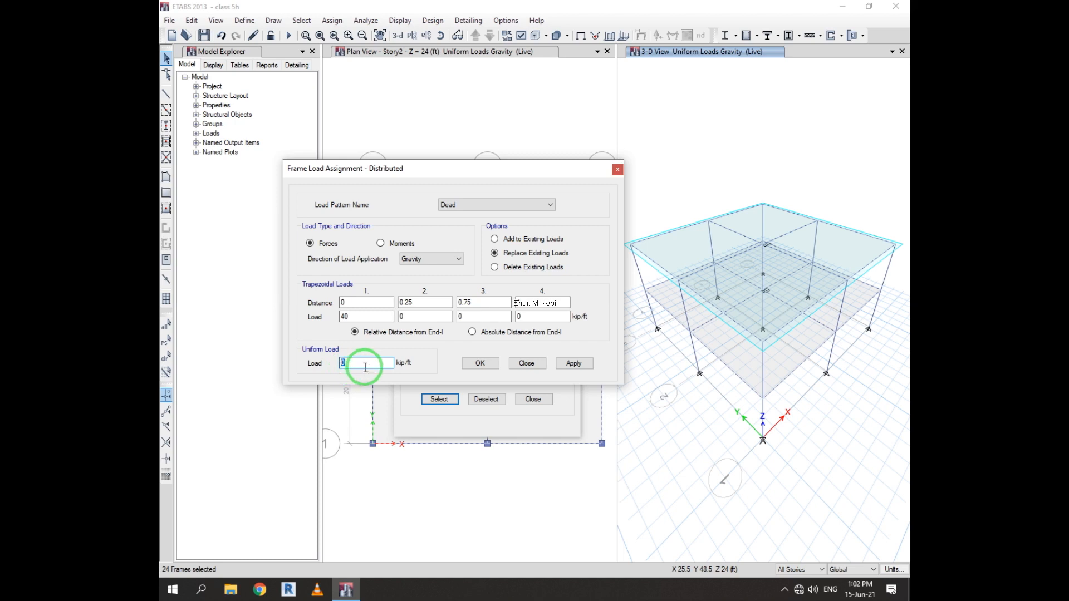
pyautogui.write('40')
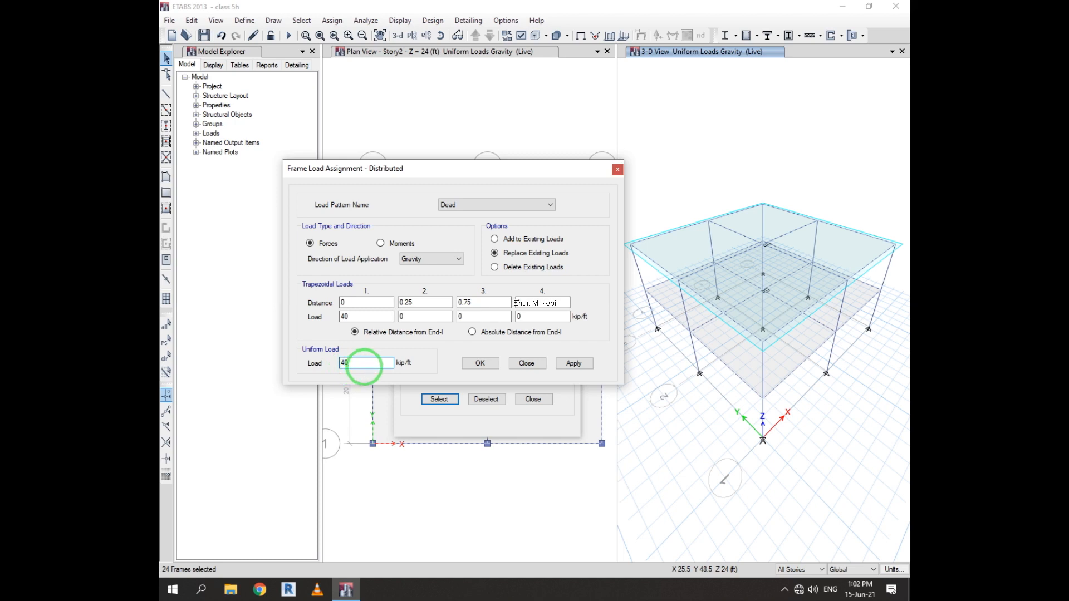
pyautogui.click(479, 363)
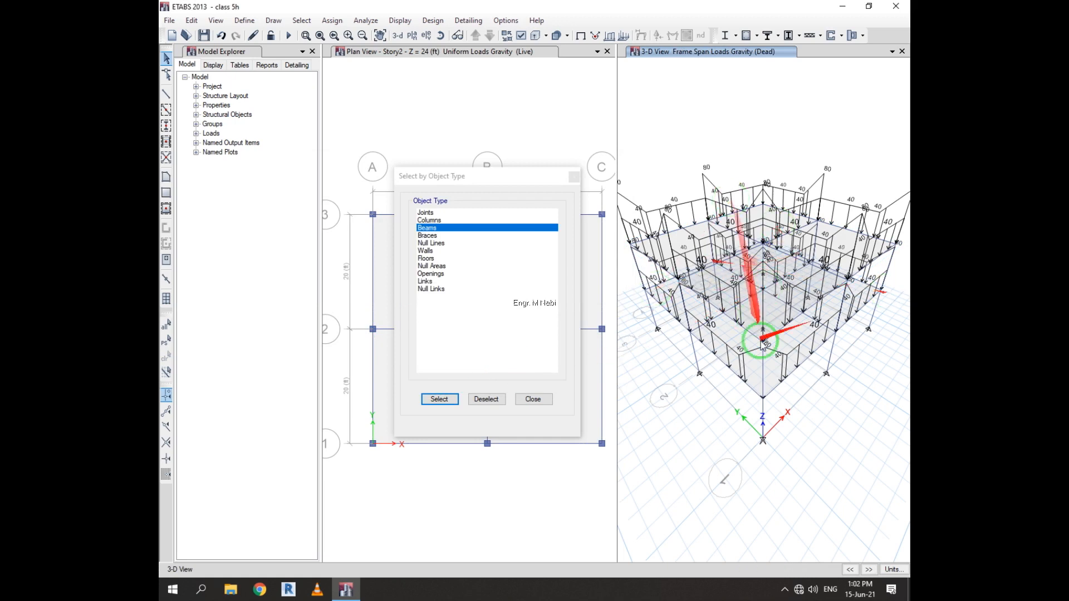
pyautogui.click(533, 400)
# Step: Inspect the loads assigned to the Story1 beam B1, then close its information
pyautogui.click(708, 345)
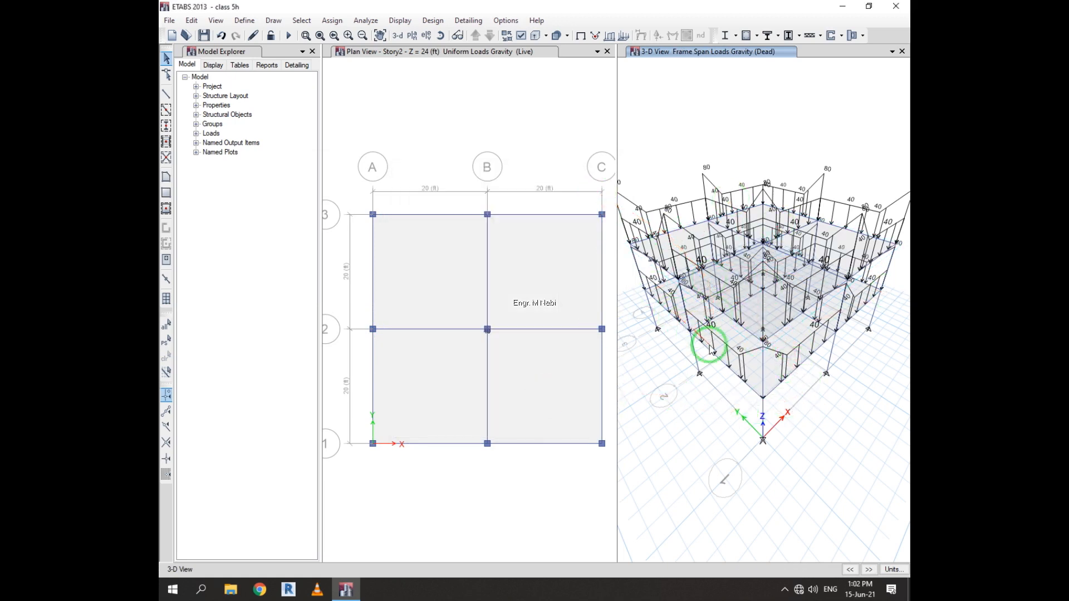
pyautogui.rightClick(708, 351)
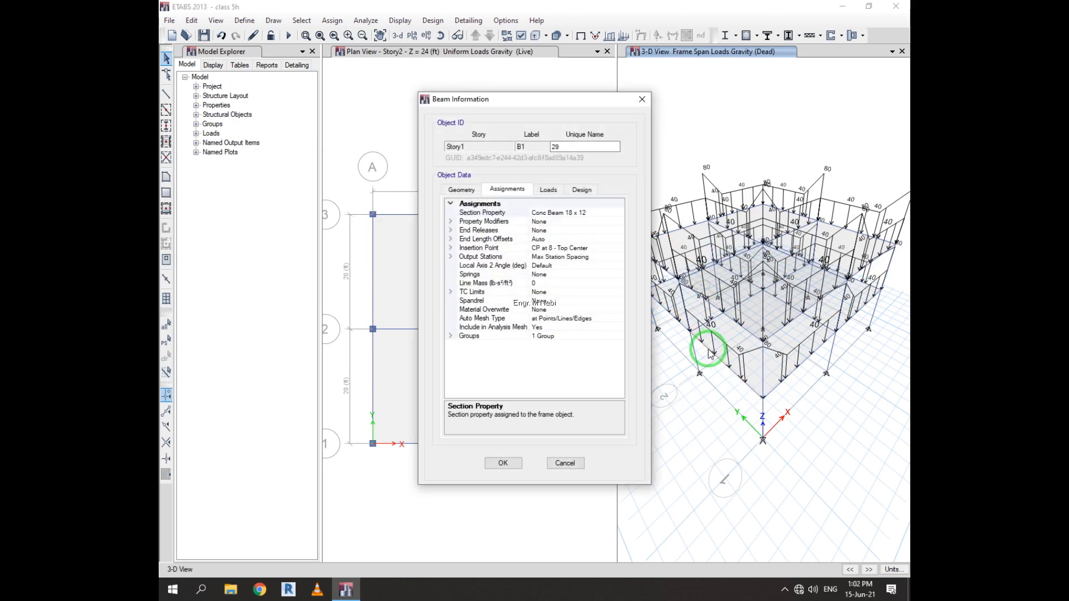
pyautogui.click(553, 193)
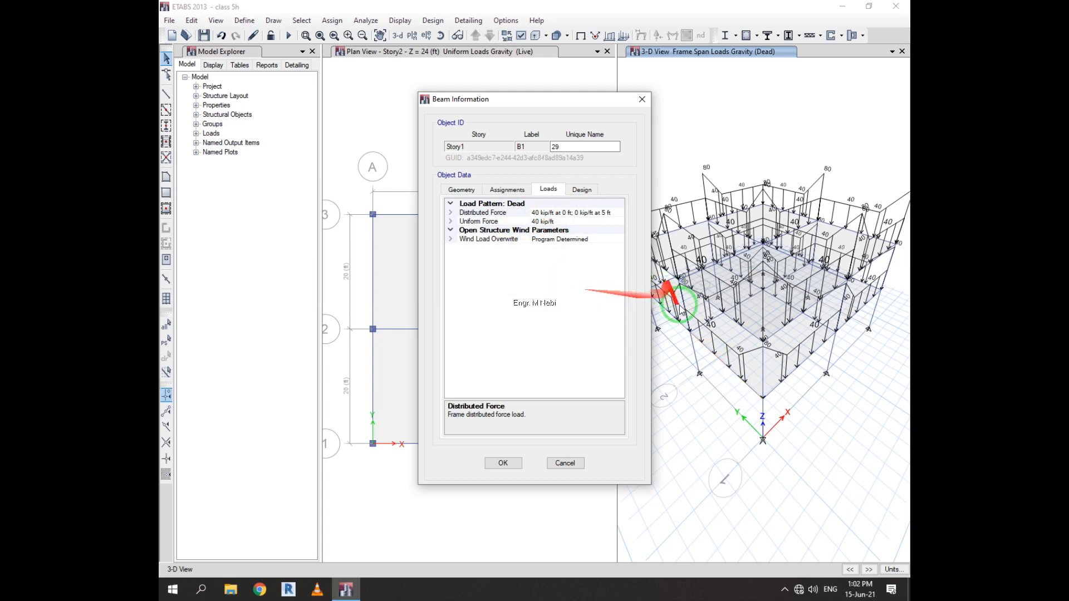
pyautogui.click(643, 102)
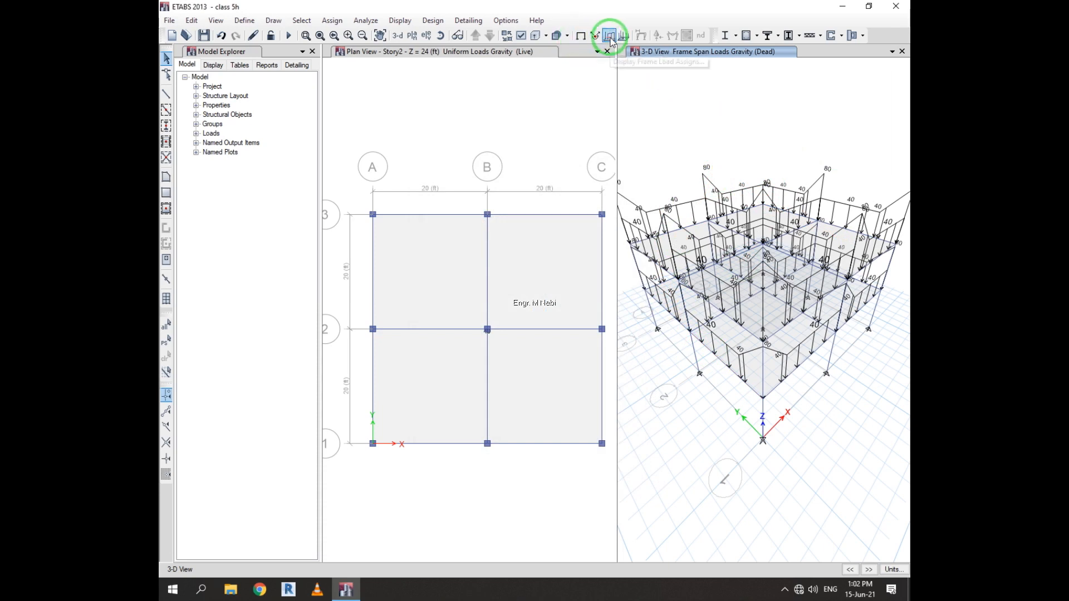
# Step: Show the undeformed shape in the 3-D and Story2 plan views, with extruded frames in the 3-D view
pyautogui.click(580, 35)
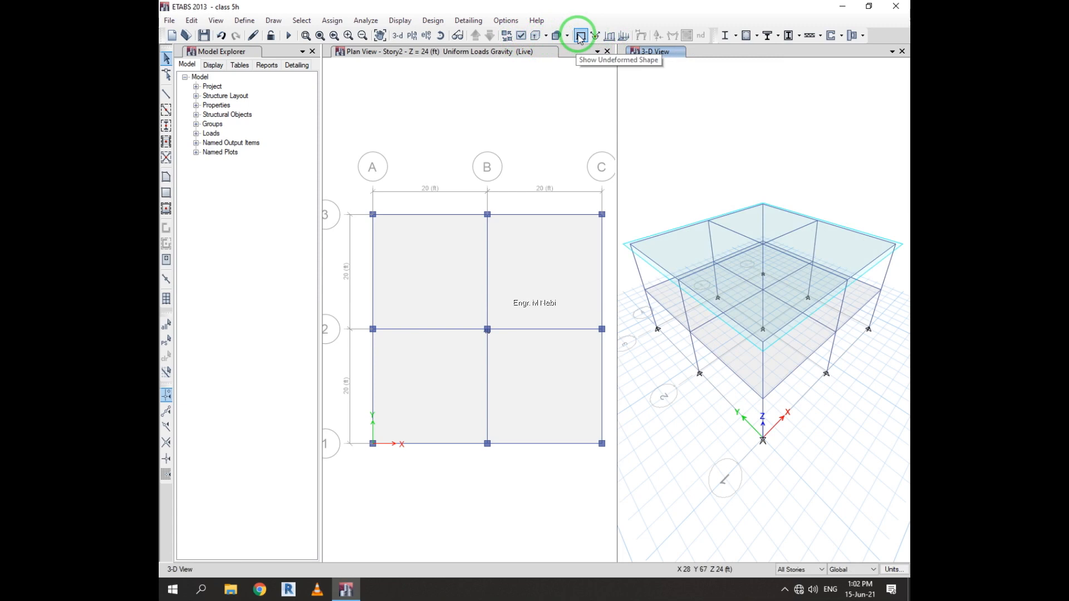
pyautogui.click(535, 35)
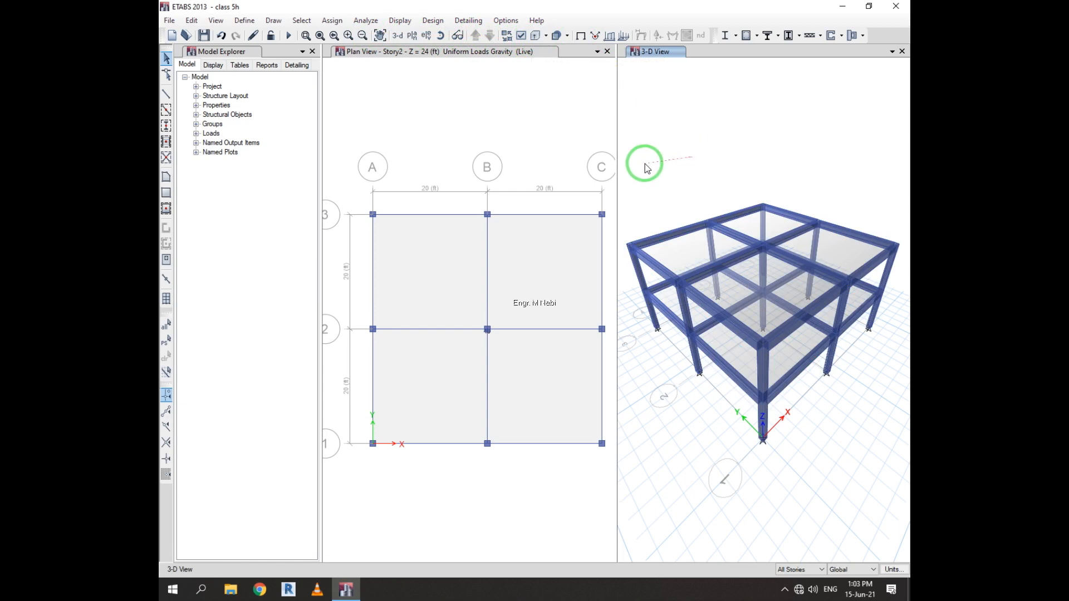
pyautogui.click(492, 132)
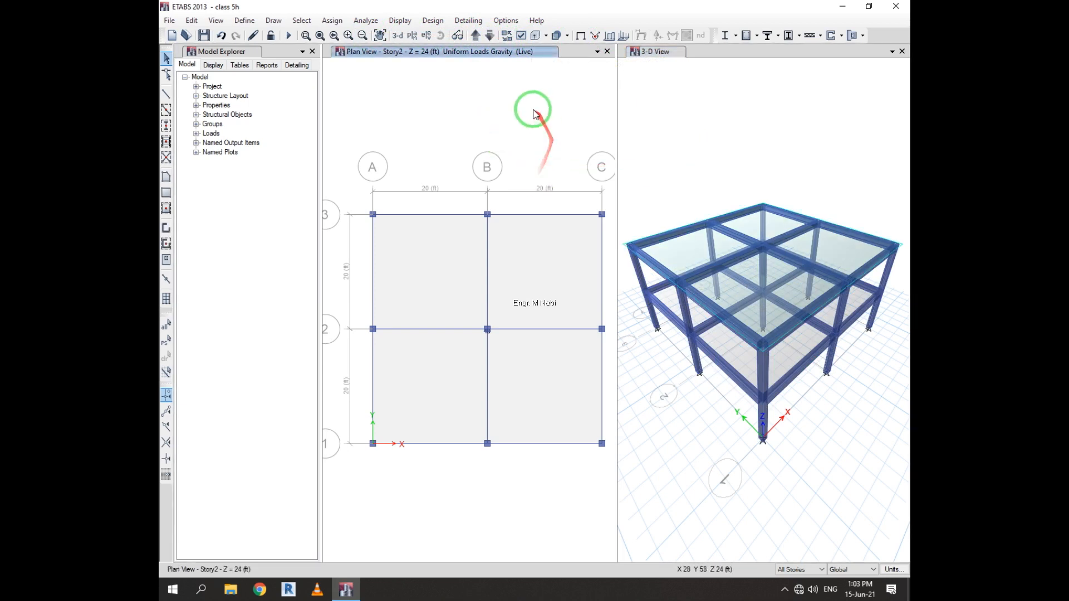
pyautogui.click(507, 20)
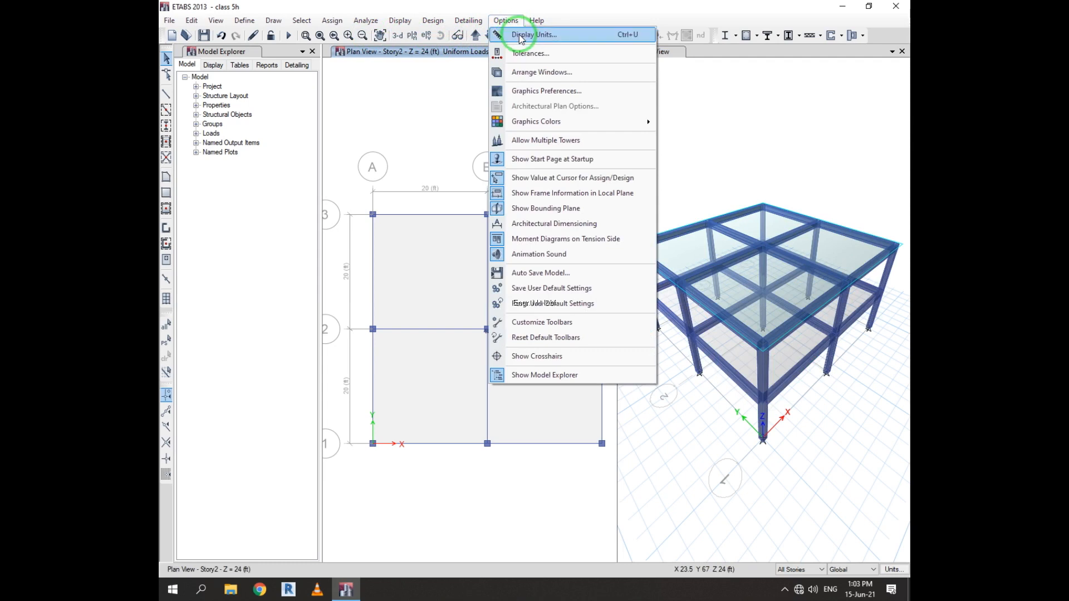
pyautogui.click(507, 20)
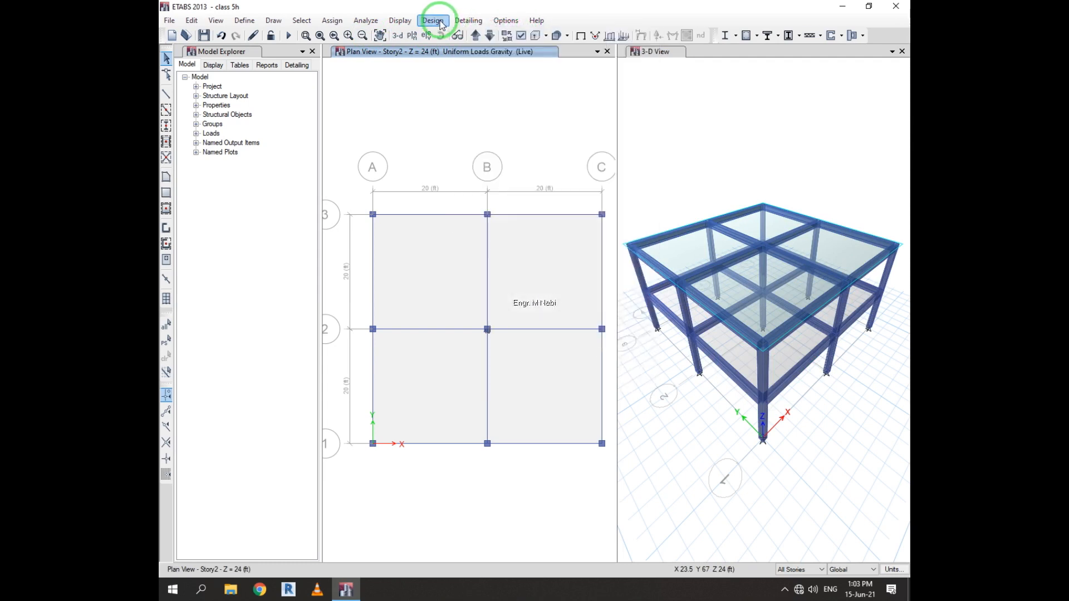
pyautogui.click(400, 20)
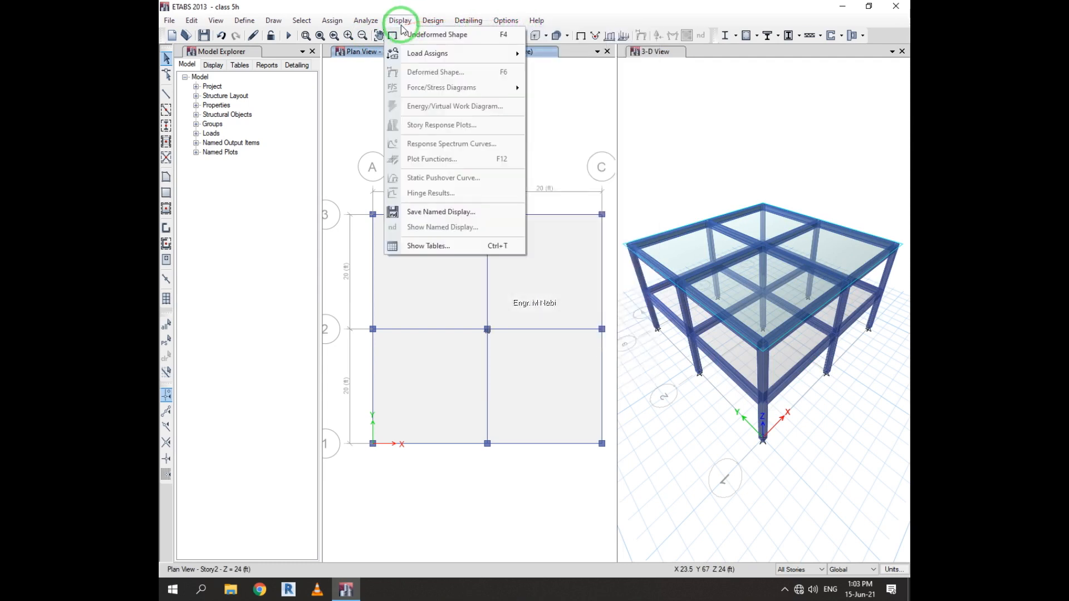
pyautogui.click(448, 37)
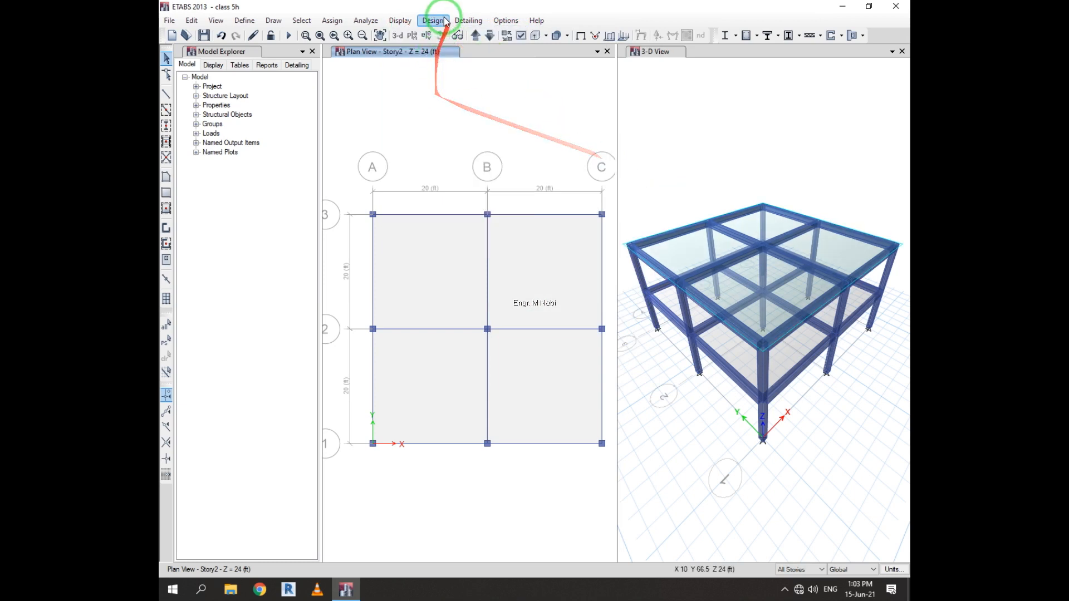
pyautogui.click(399, 21)
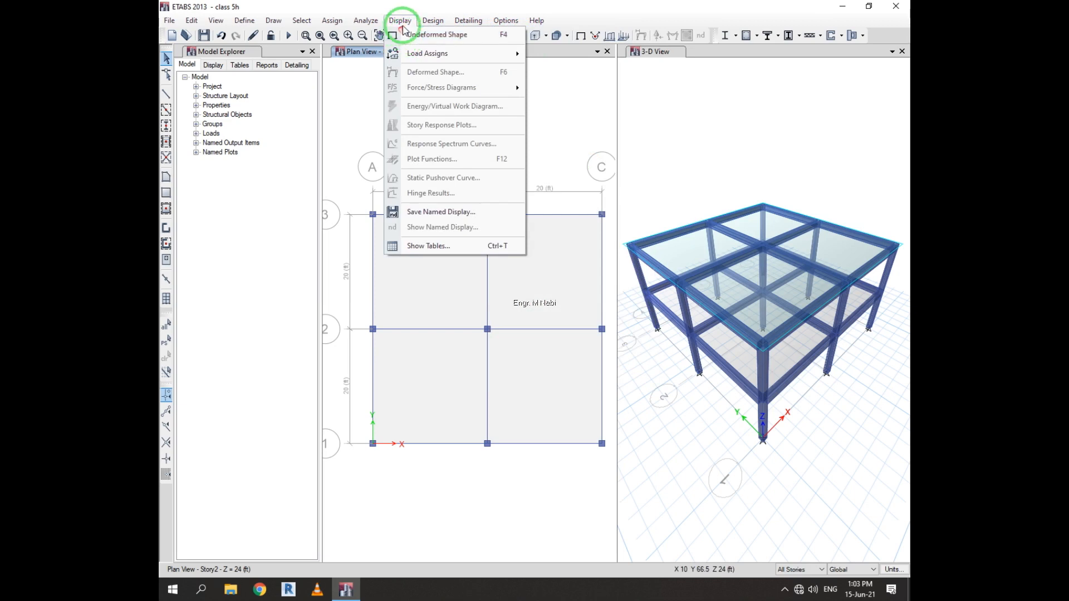
pyautogui.click(399, 21)
pyautogui.click(429, 21)
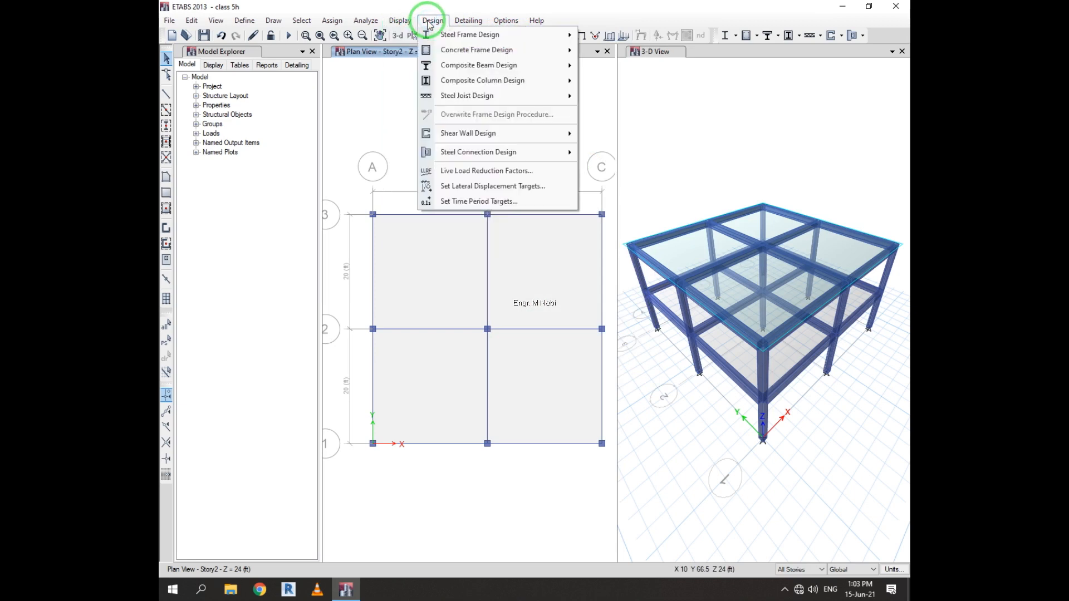
pyautogui.click(468, 20)
pyautogui.click(501, 23)
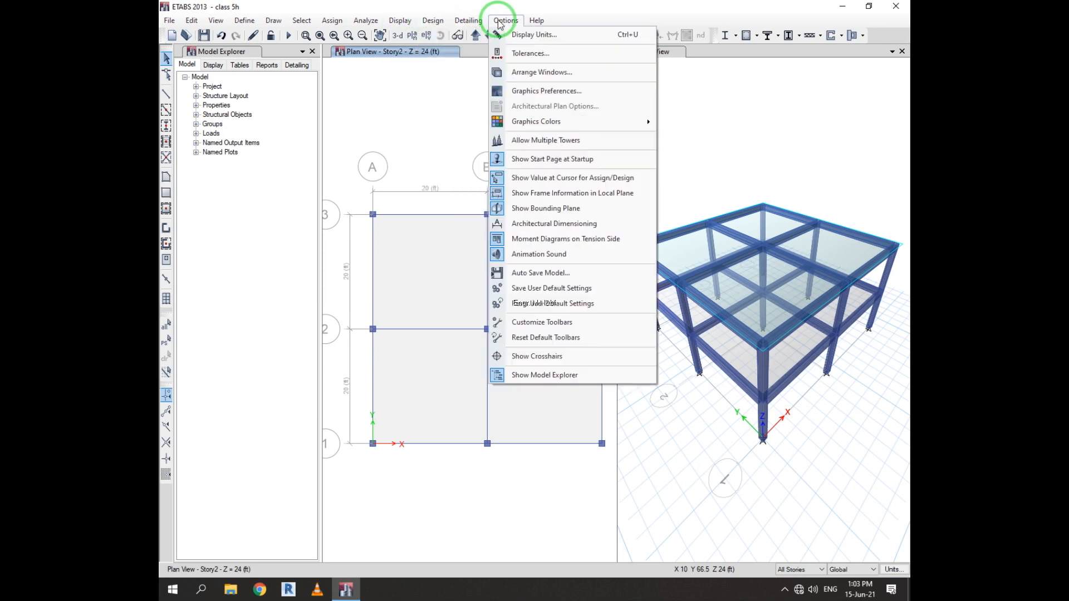
pyautogui.click(468, 91)
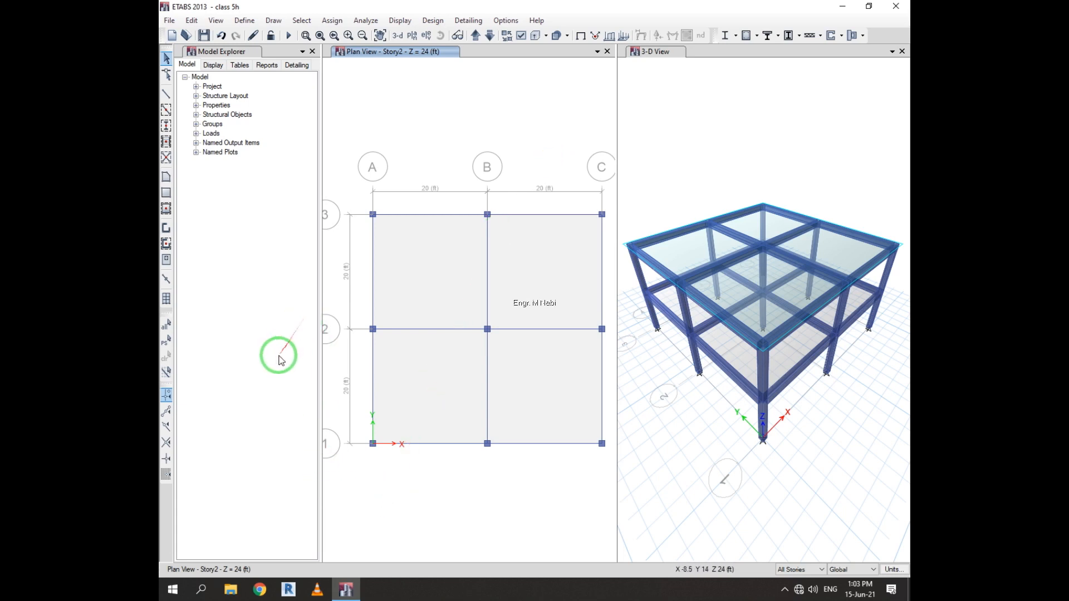
# Step: Switch to Excel and create a blank workbook
pyautogui.click(201, 592)
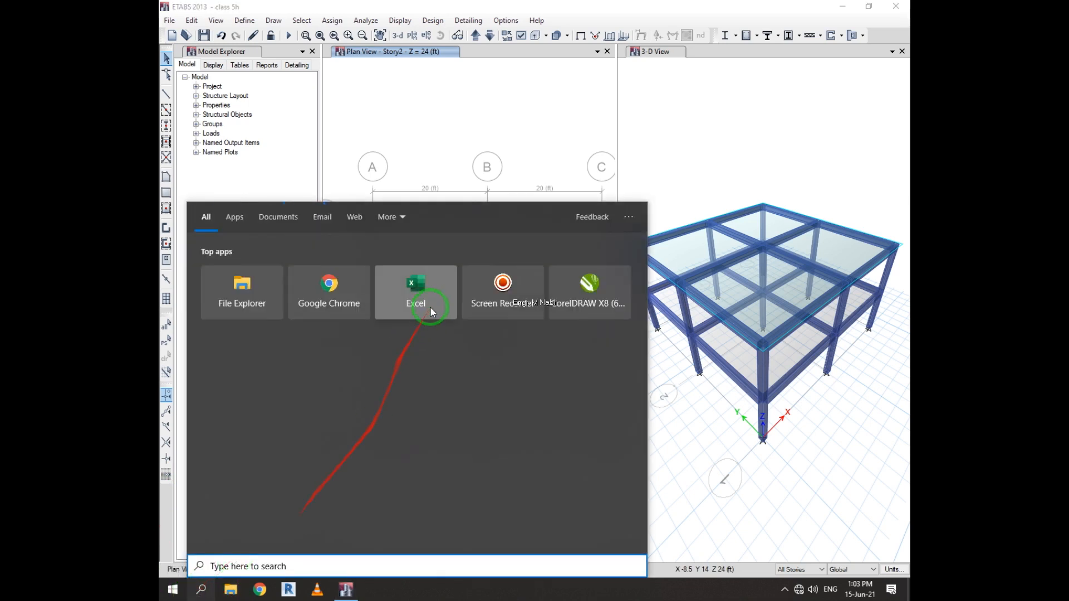
pyautogui.click(465, 303)
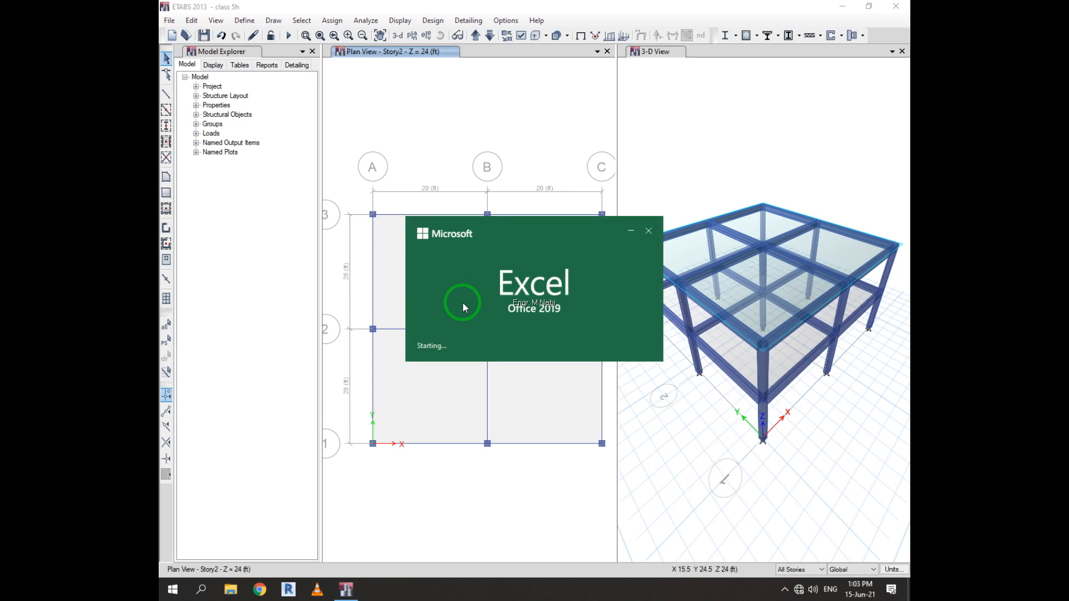
pyautogui.click(785, 591)
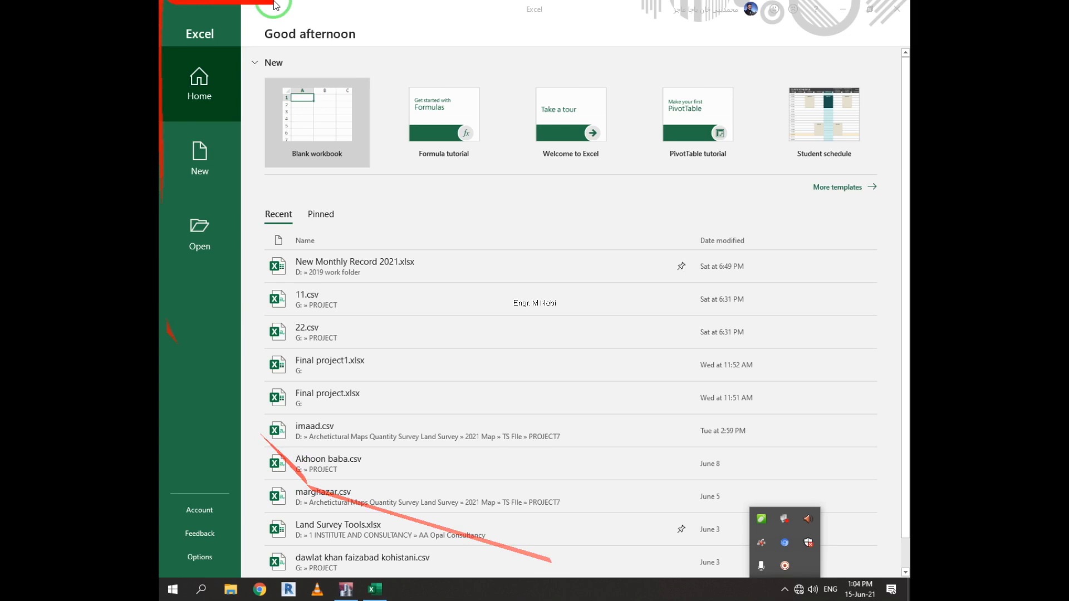
pyautogui.click(339, 134)
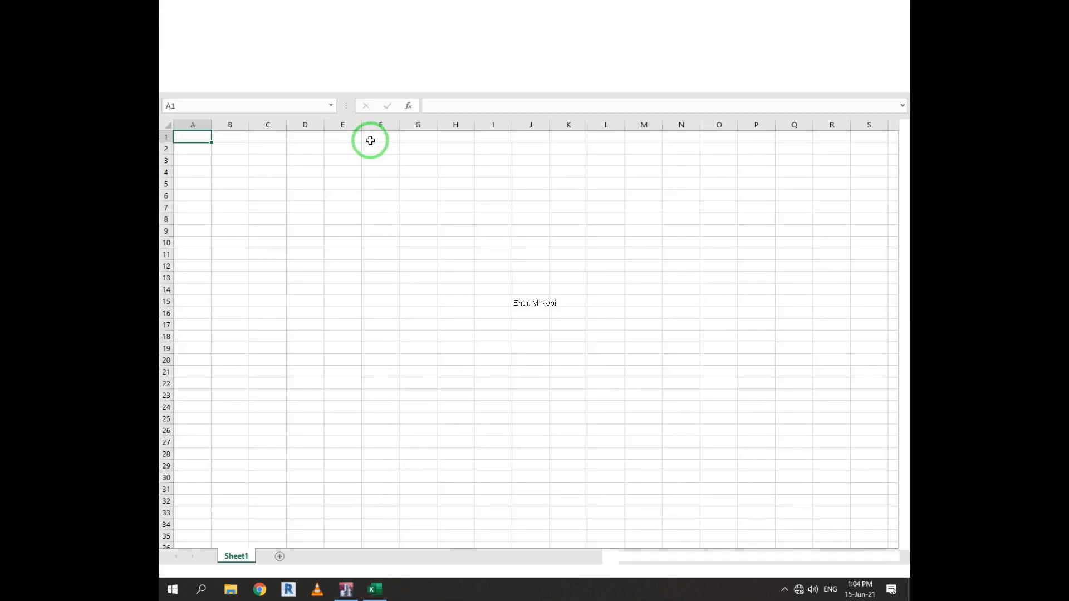
# Step: Enter the heading "Self weight of concrete" in cell B2 and widen column B to fit the text
pyautogui.click(266, 171)
pyautogui.click(233, 149)
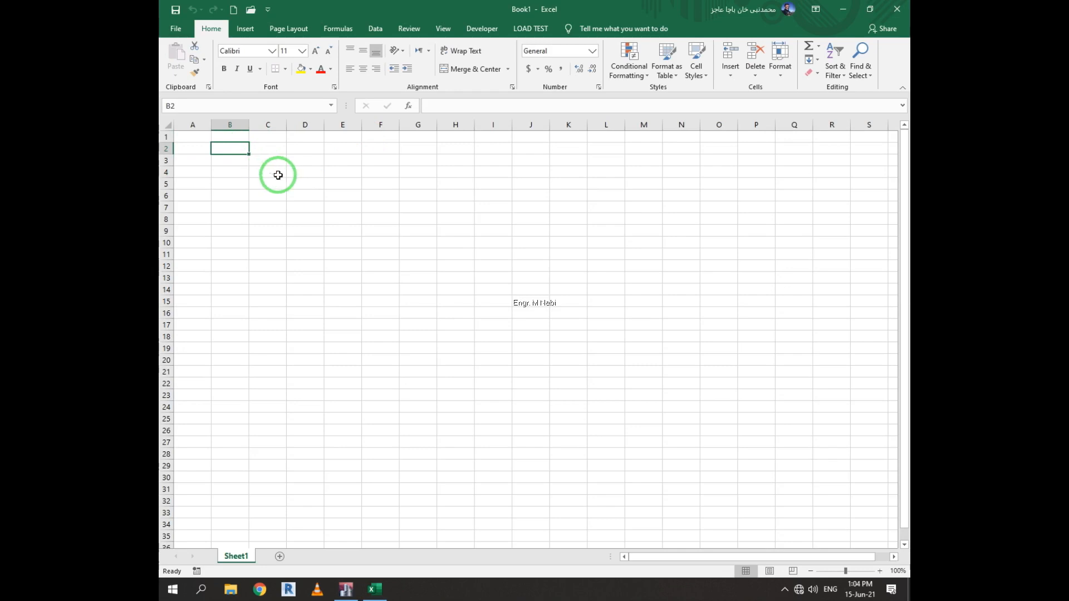
pyautogui.write('Self w')
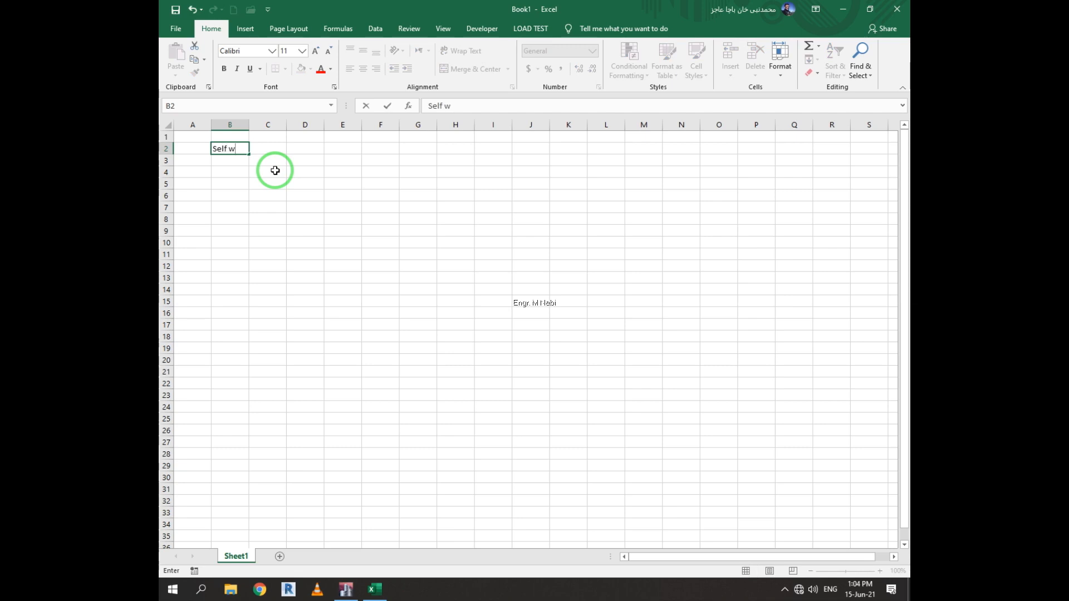
pyautogui.write('eight of concreat')
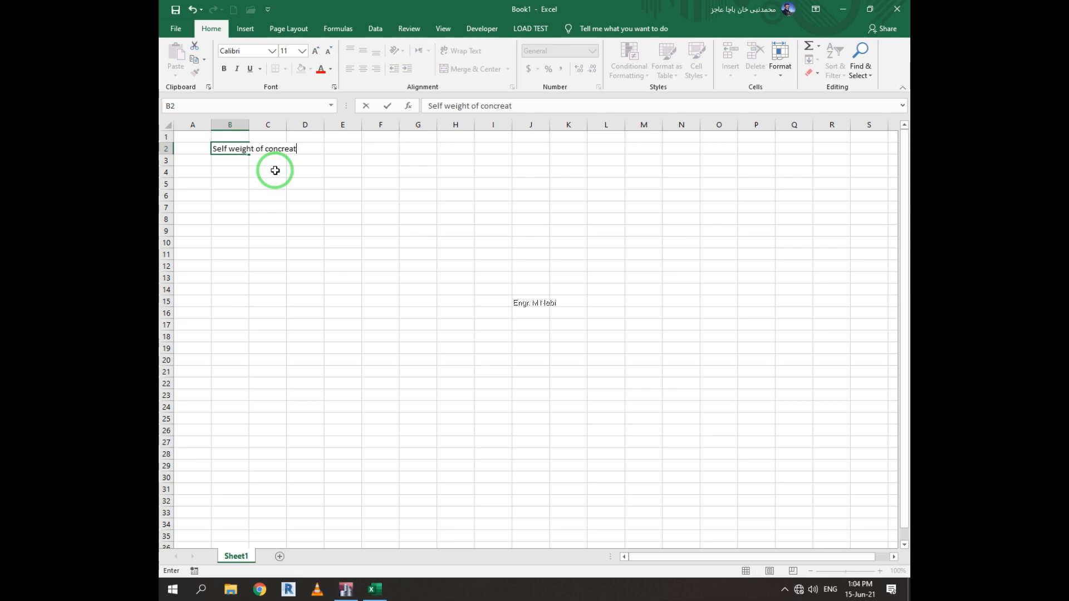
pyautogui.press('BackSpace')
pyautogui.click(275, 170)
pyautogui.moveTo(249, 124); pyautogui.dragTo(324, 124)
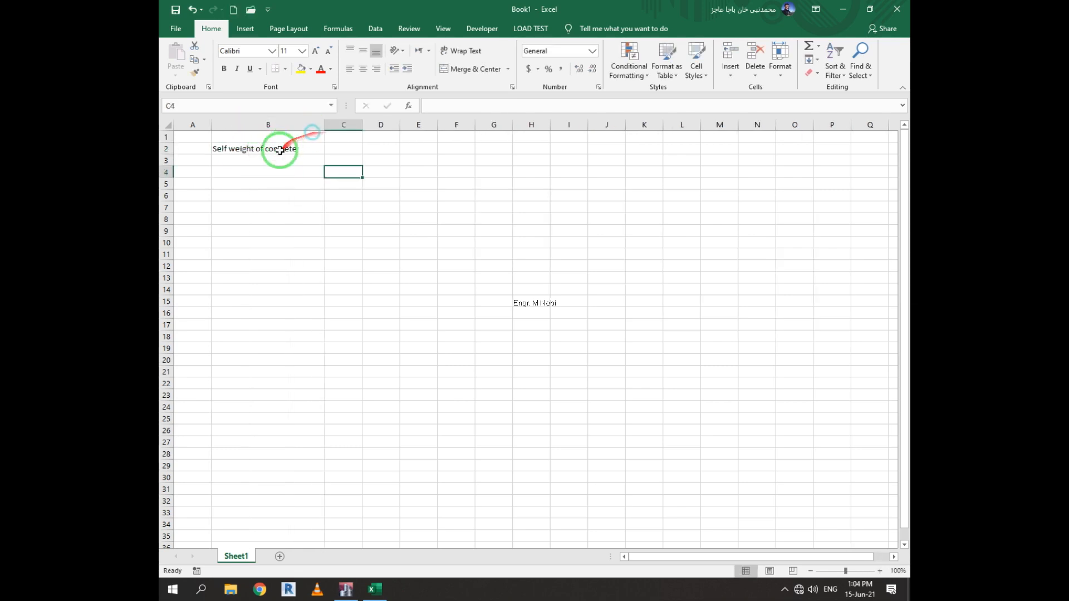
# Step: Enter the concrete unit weight 2400 kg/m^3 in cell B3, under the heading
pyautogui.click(275, 160)
pyautogui.write('24')
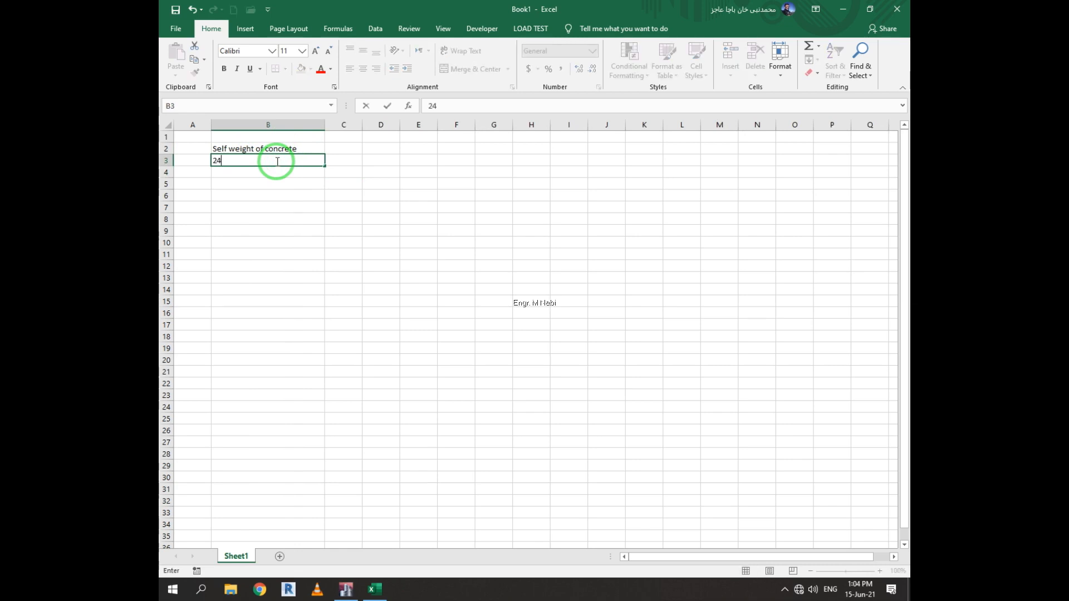
pyautogui.write('00 kg/m^3')
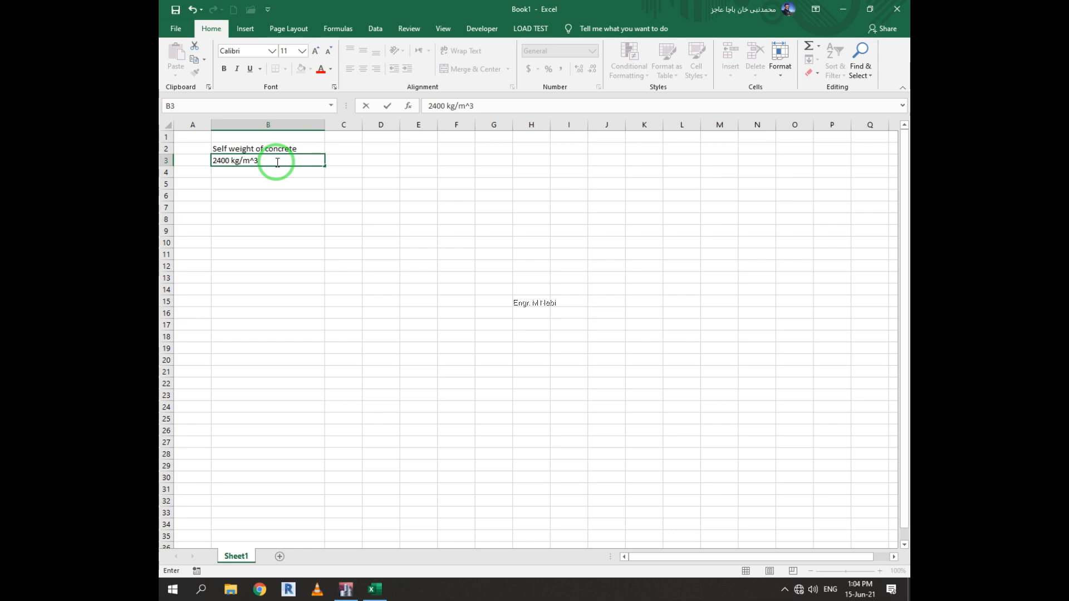
pyautogui.press('Tab')
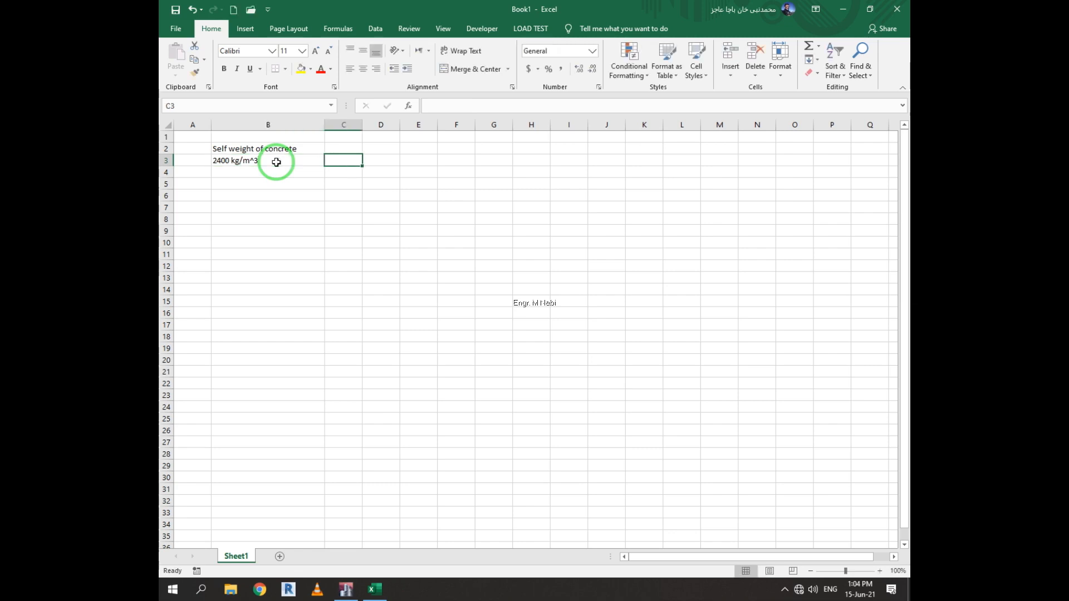
# Step: Enter the label "Column" in cell B5, leaving row 4 empty
pyautogui.press('Down')
pyautogui.press('Down')
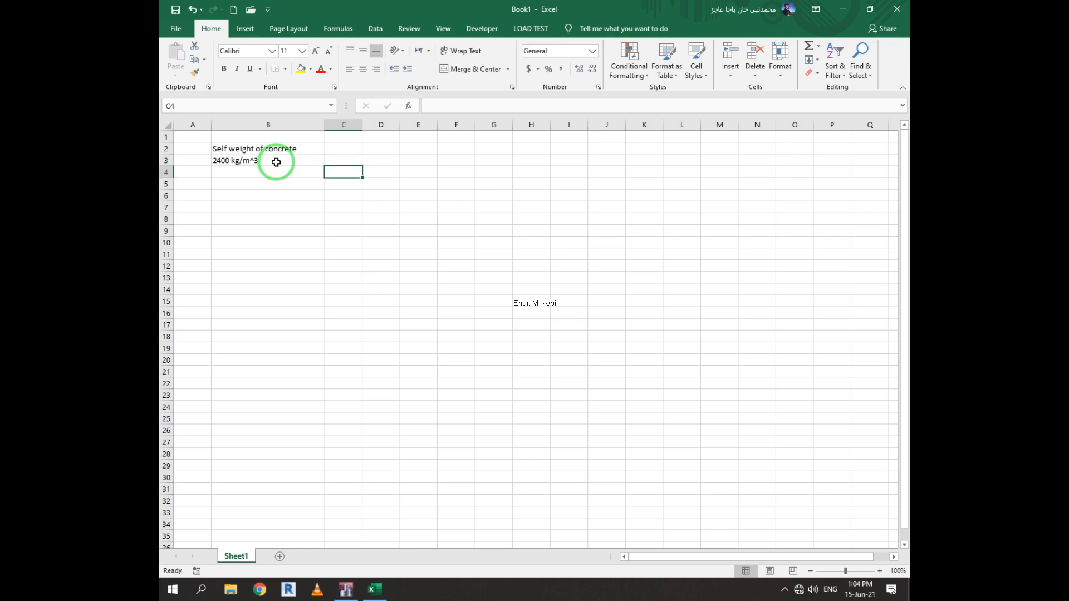
pyautogui.press('Left')
pyautogui.write('Co')
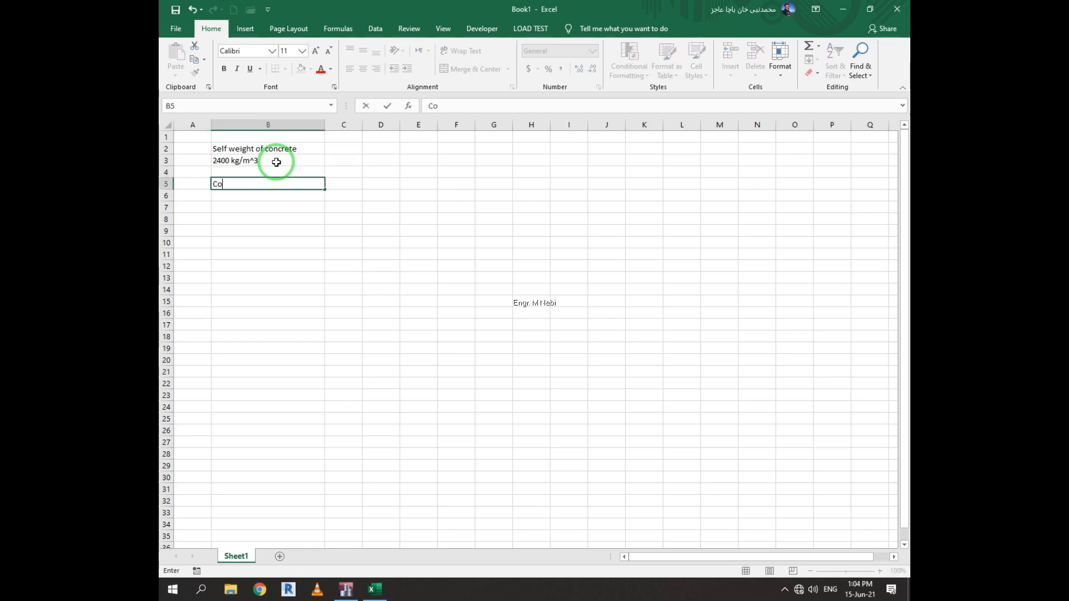
pyautogui.write('lumn')
pyautogui.press('Return')
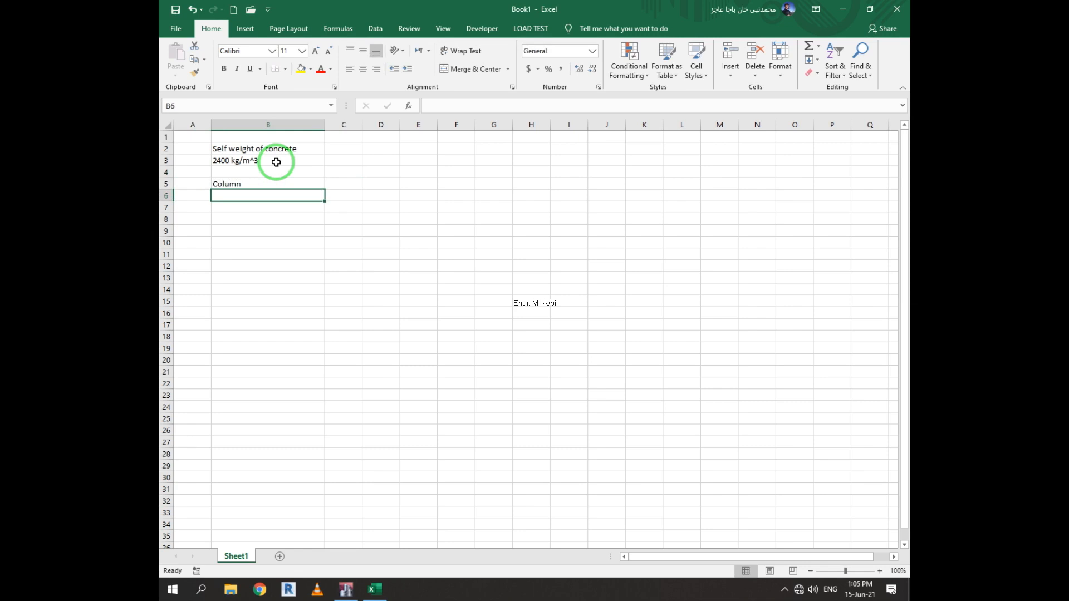
# Step: Enter the column dimensions 0.3, 0.6 and 2.55 in cells B6, C6 and D6
pyautogui.write('.')
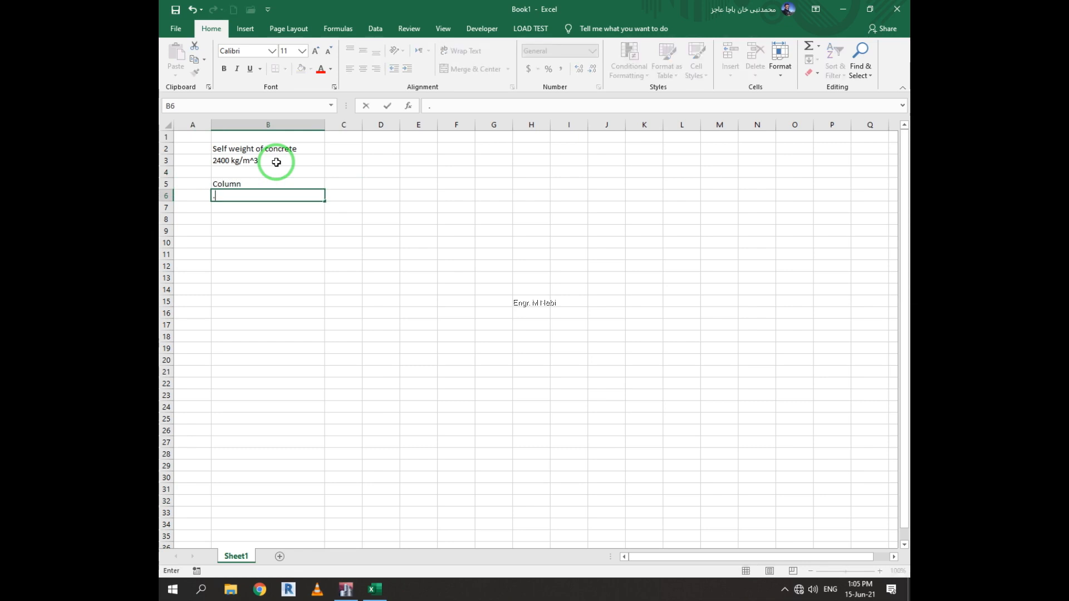
pyautogui.write('30')
pyautogui.press('Tab')
pyautogui.write('.')
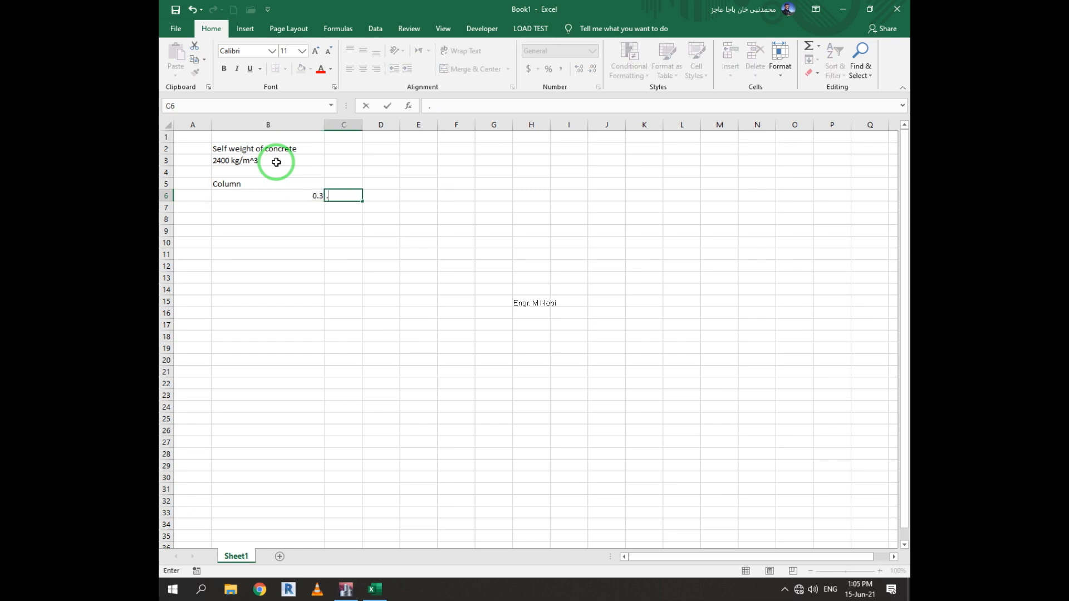
pyautogui.press('Tab')
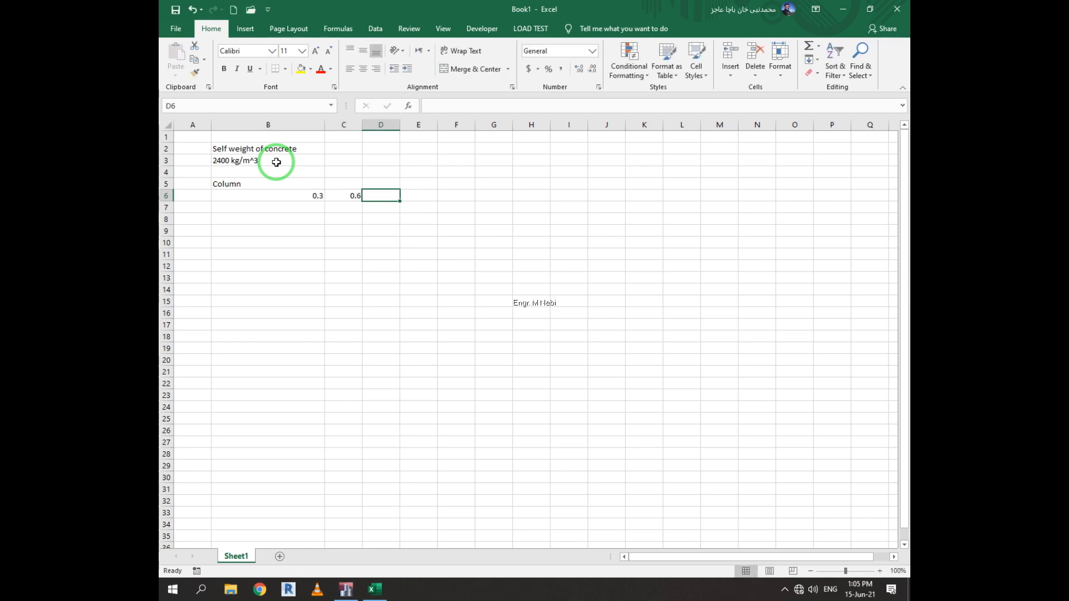
pyautogui.write('2.55')
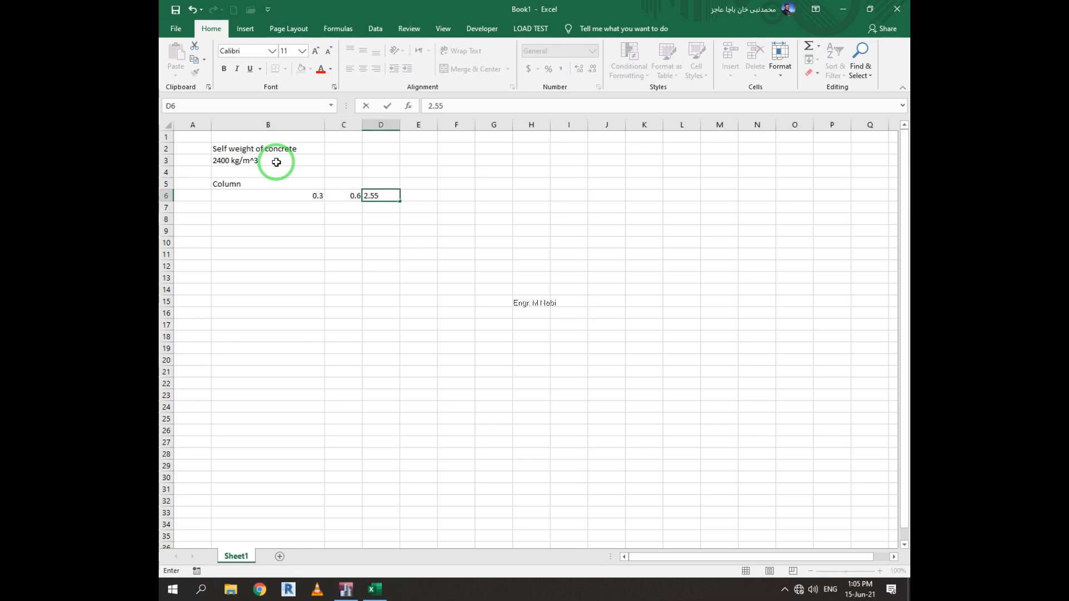
pyautogui.press('Tab')
# Step: Calculate the column volume in cell E6 with the PRODUCT function over B6:D6
pyautogui.write('=')
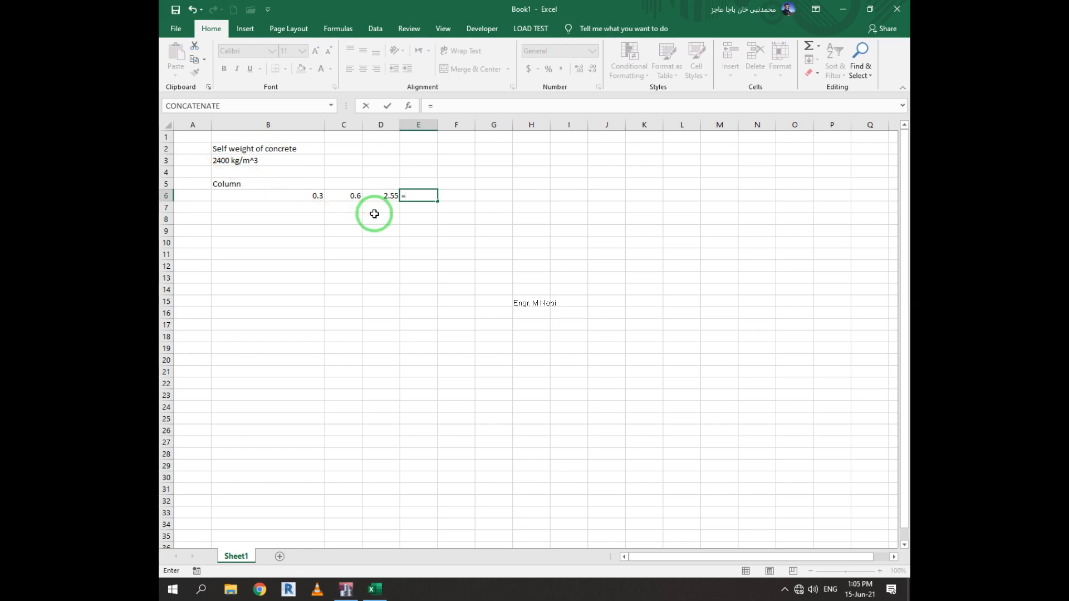
pyautogui.write('prod')
pyautogui.press('Tab')
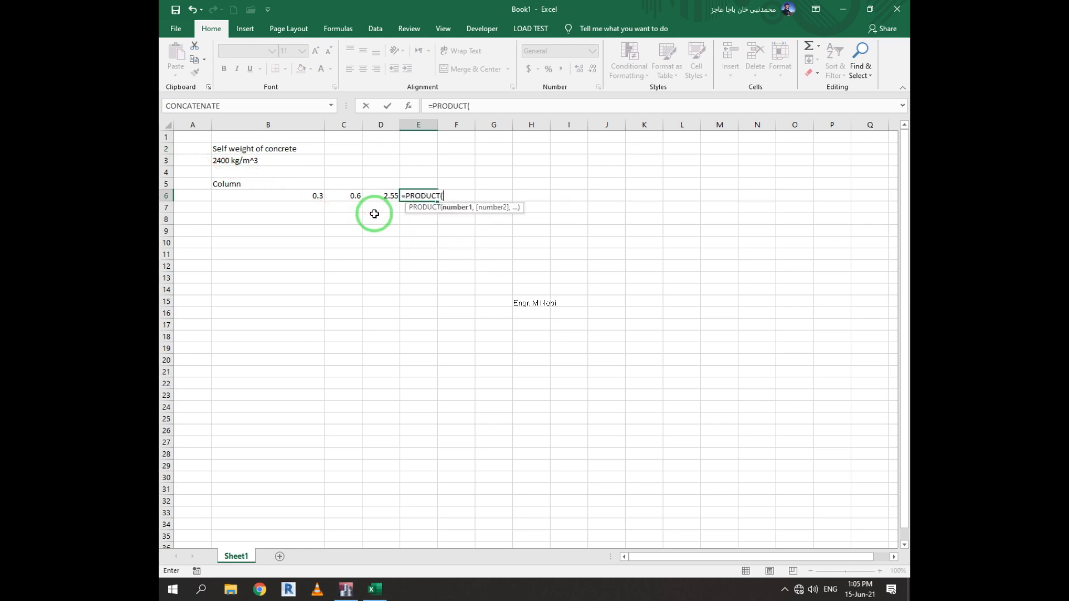
pyautogui.moveTo(281, 195); pyautogui.dragTo(374, 195)
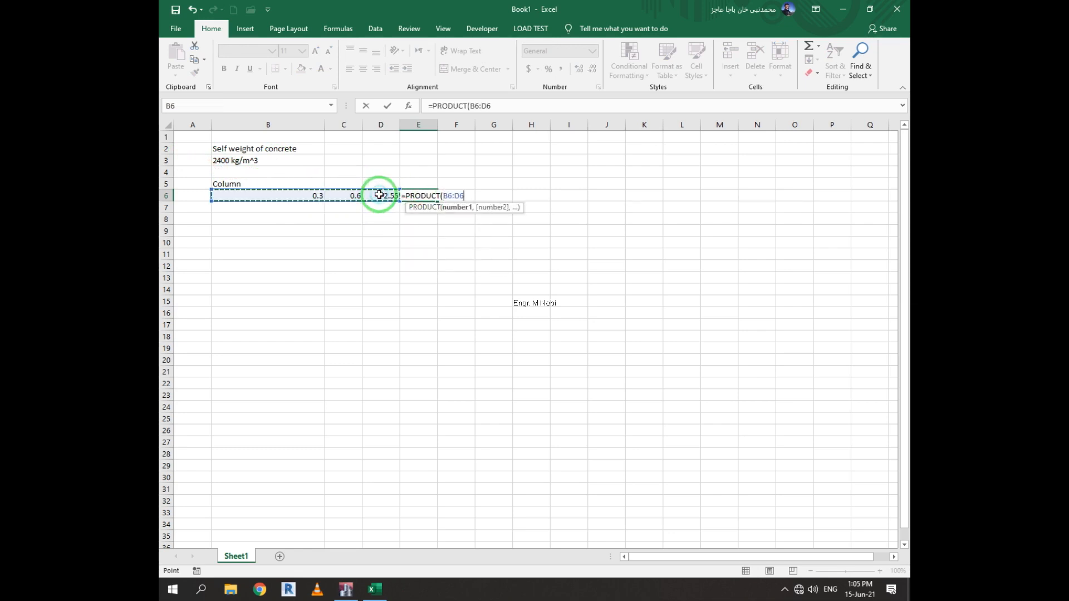
pyautogui.press('Return')
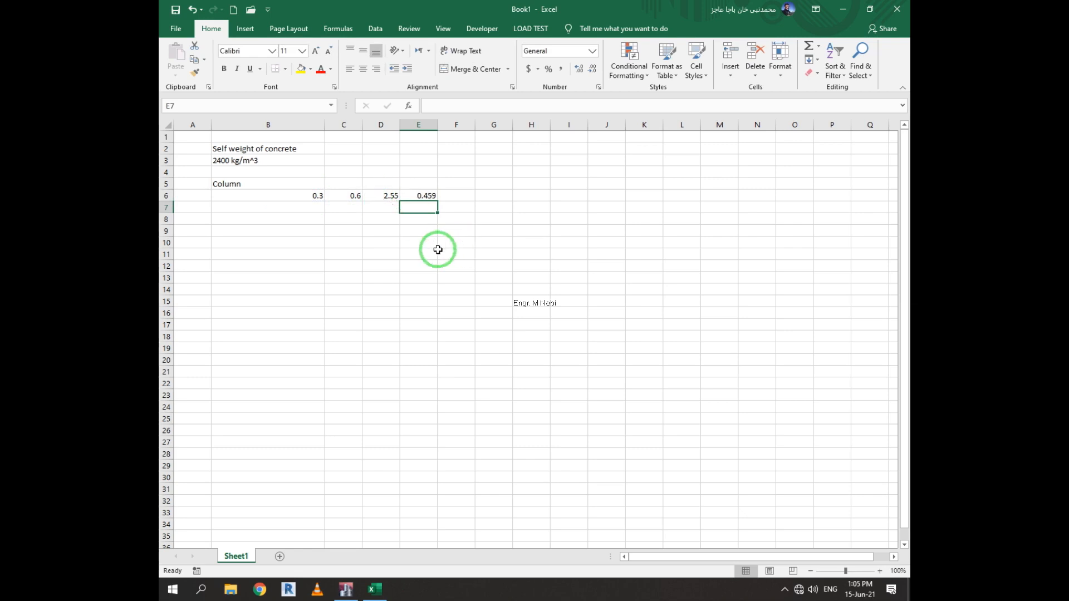
# Step: Enter the unit m^3 in cell F6 and make the column volume in E6 bold
pyautogui.click(451, 196)
pyautogui.write('m')
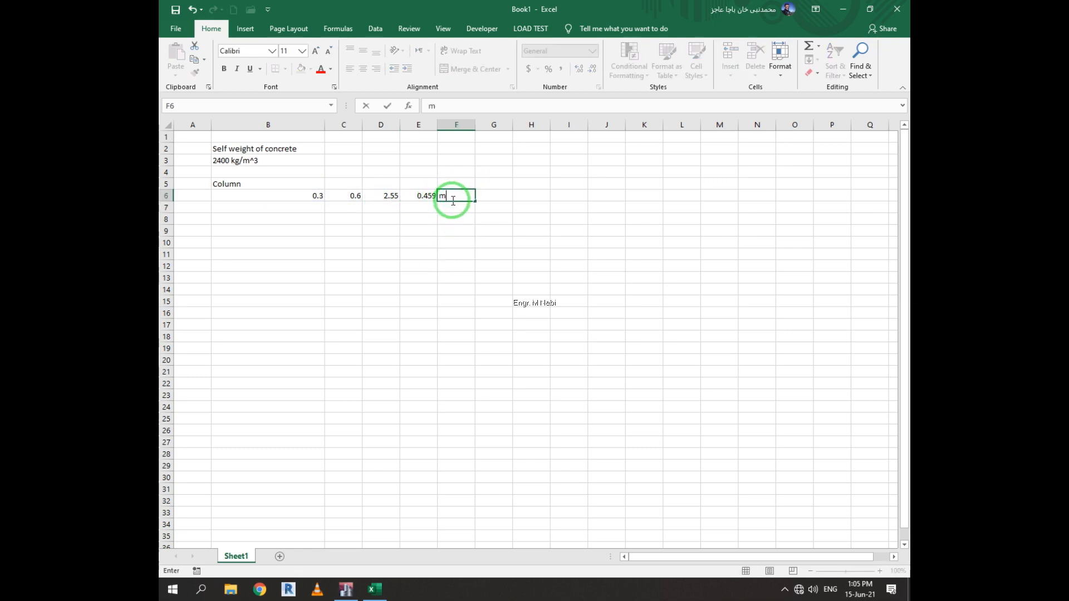
pyautogui.write('^3')
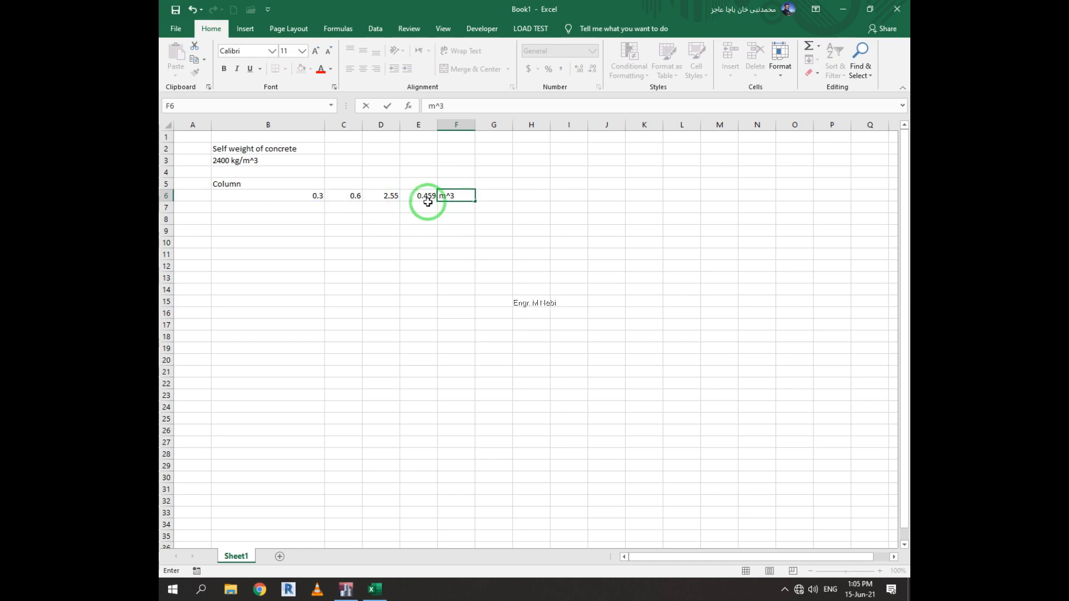
pyautogui.click(381, 219)
pyautogui.moveTo(321, 201); pyautogui.dragTo(432, 202)
pyautogui.click(429, 199)
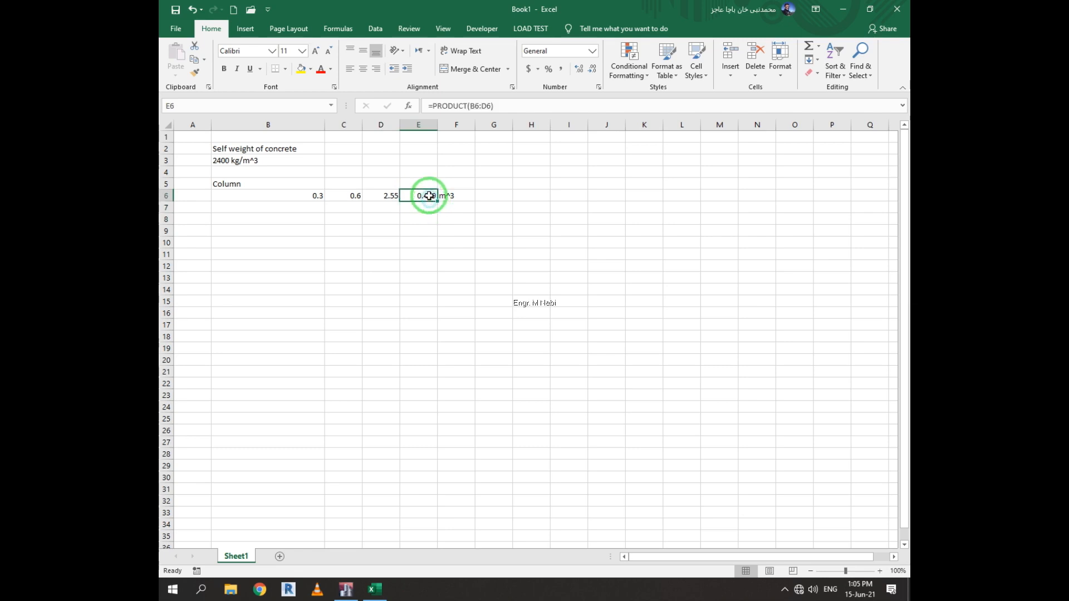
# Step: Enter the label "Weight" in cell B8 for the column's weight calculation
pyautogui.click(284, 207)
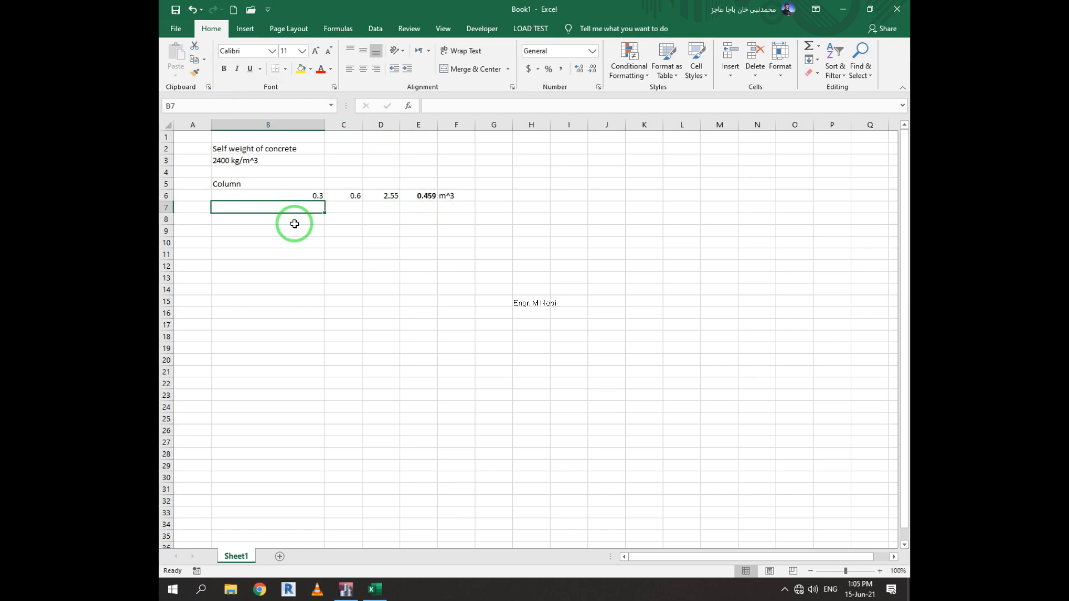
pyautogui.click(300, 217)
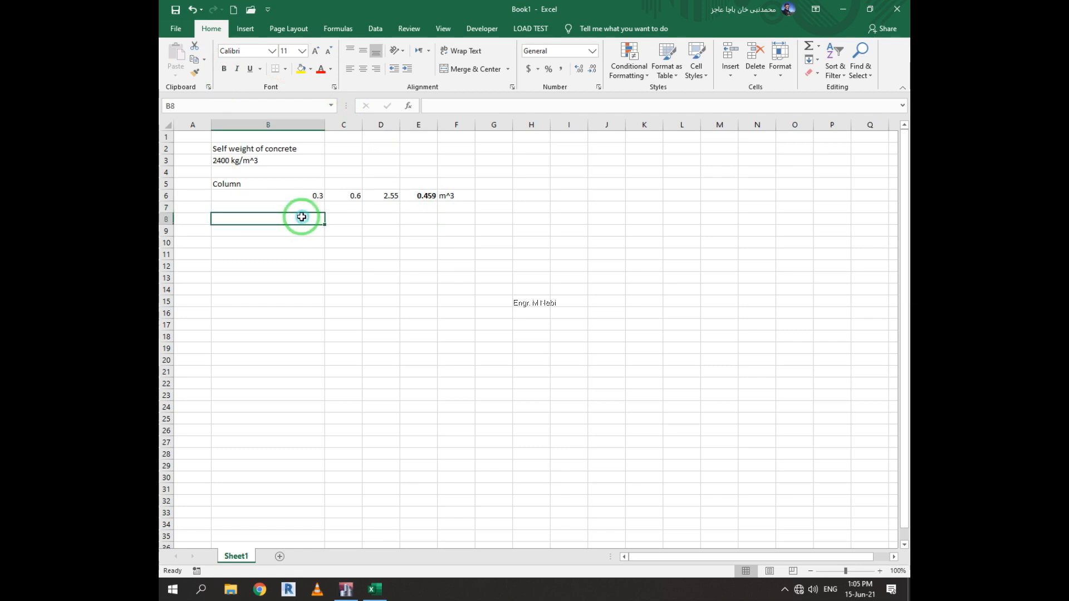
pyautogui.write('We')
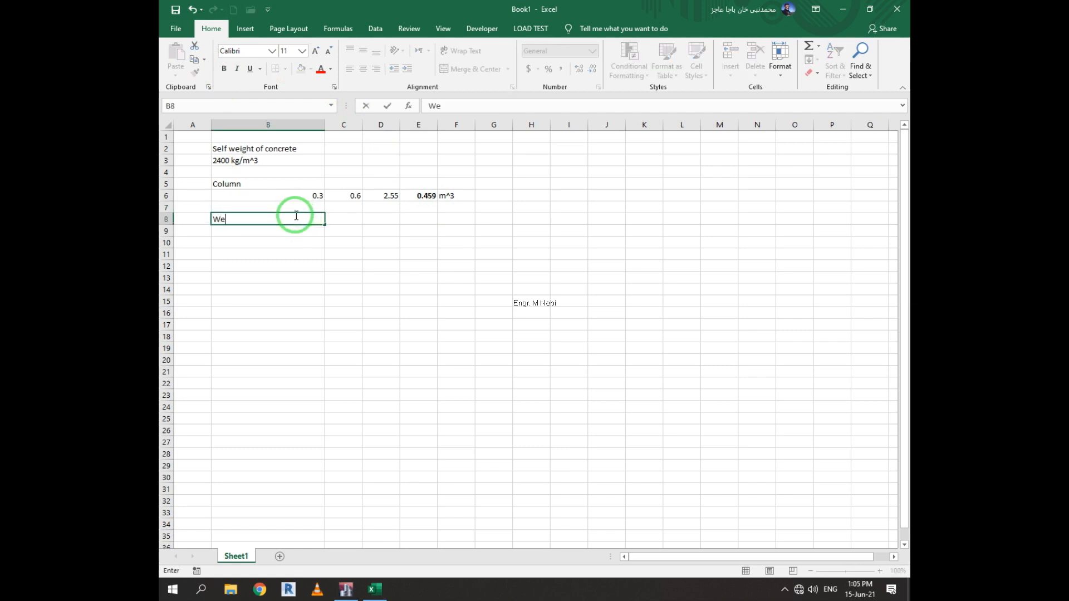
pyautogui.write('ight')
pyautogui.press('Tab')
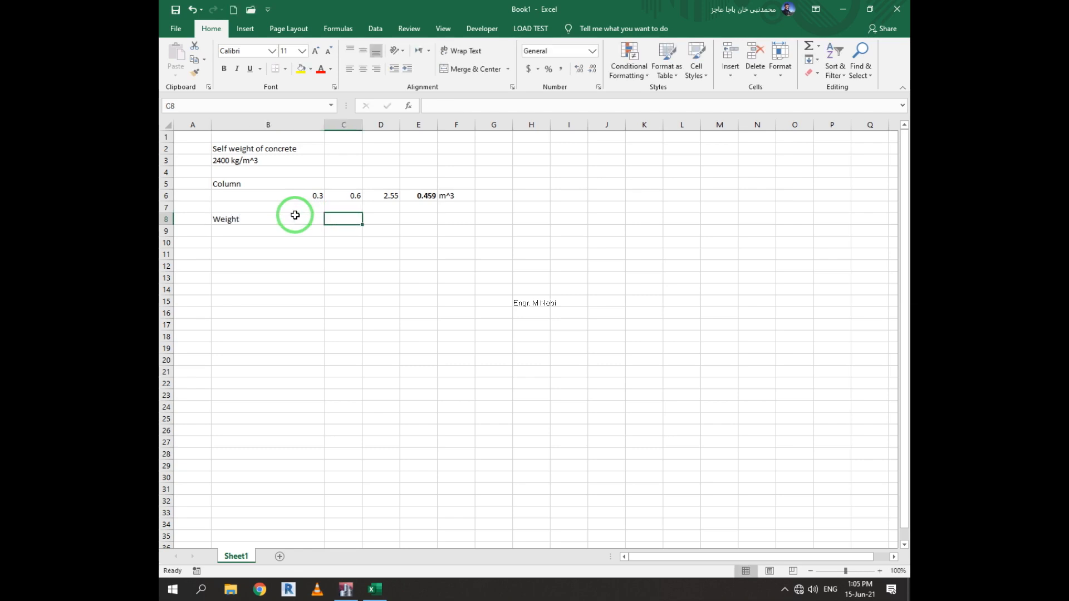
# Step: Calculate the column's concrete weight in cell C8 by multiplying the volume in E6 by 2400
pyautogui.write('=')
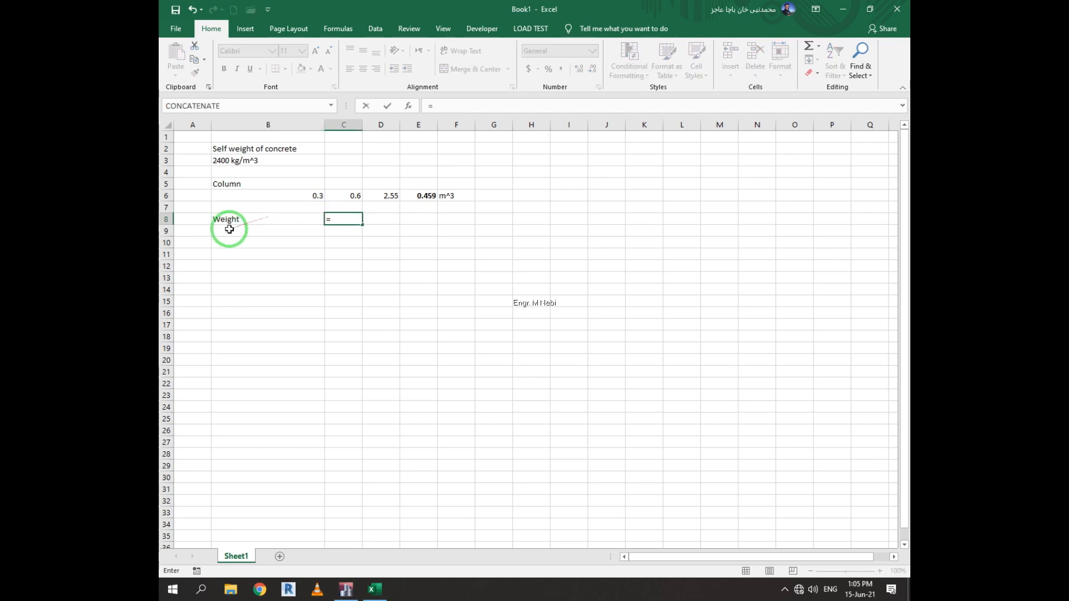
pyautogui.click(429, 197)
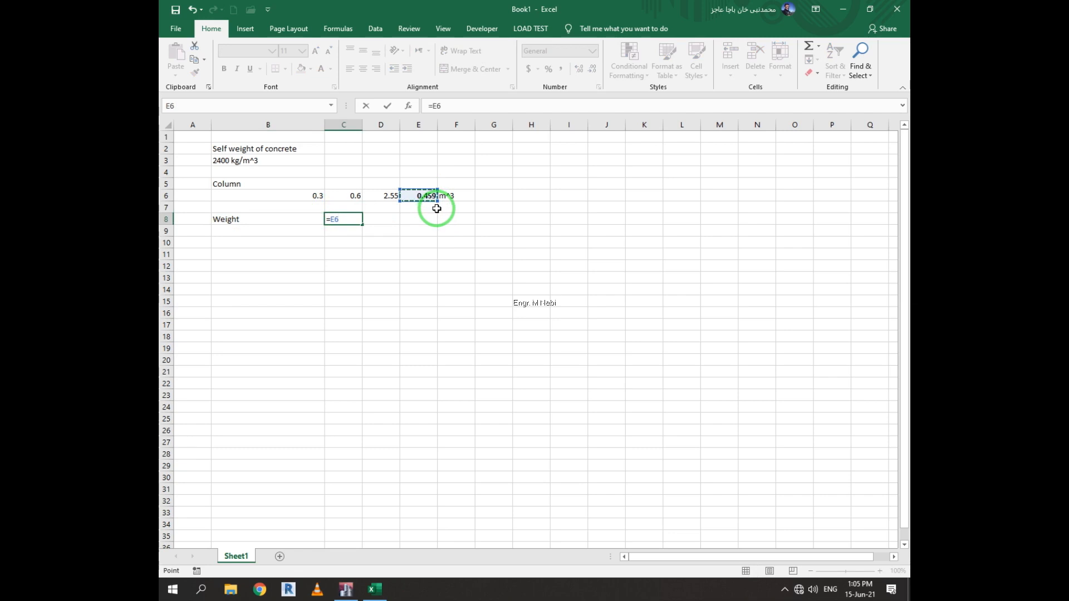
pyautogui.write('*')
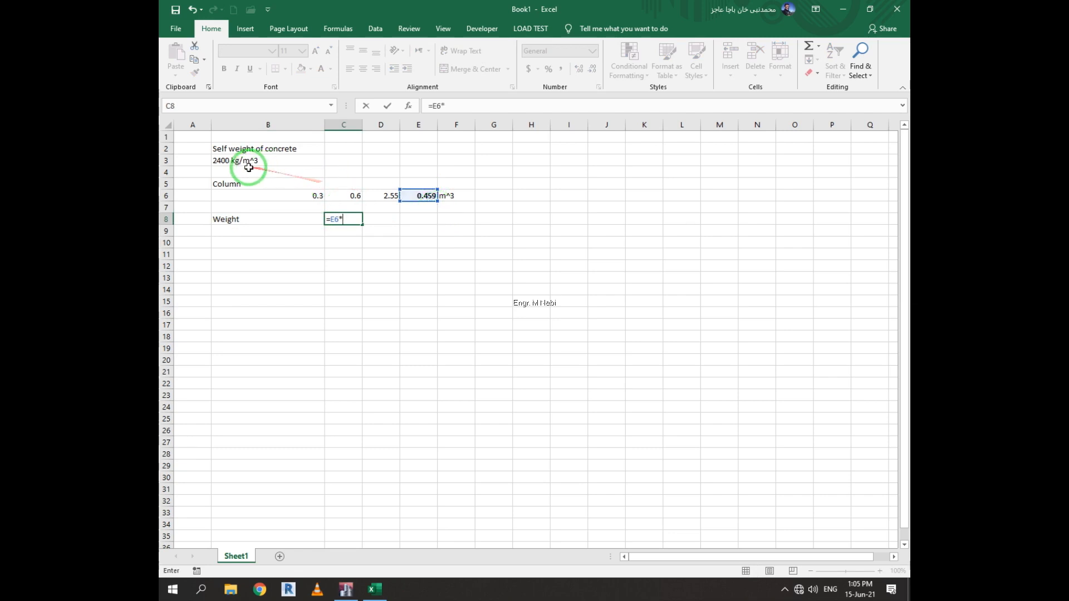
pyautogui.write('2400')
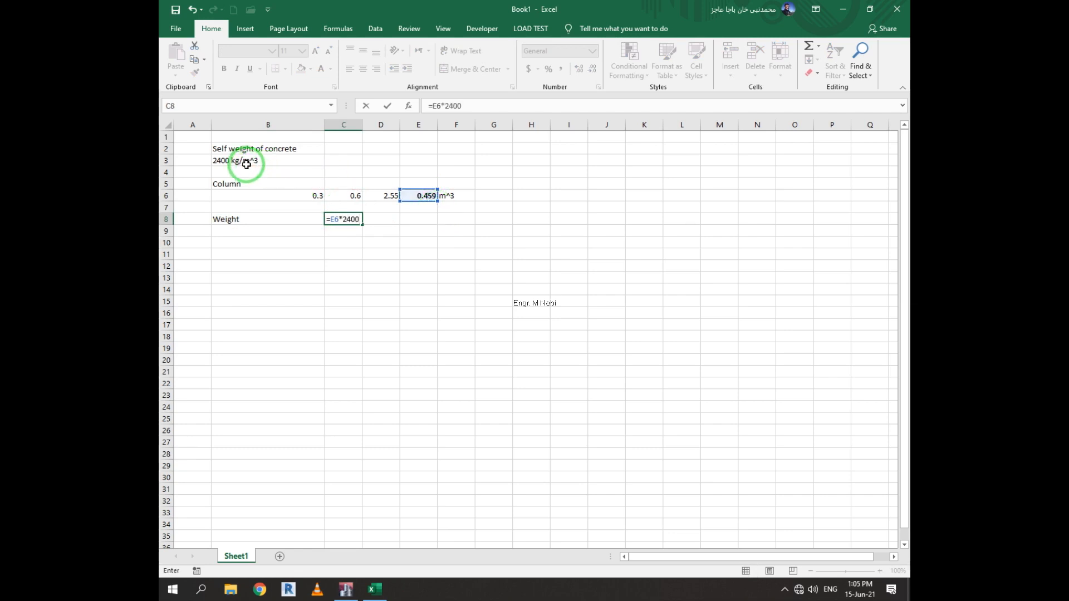
pyautogui.press('Return')
pyautogui.click(354, 220)
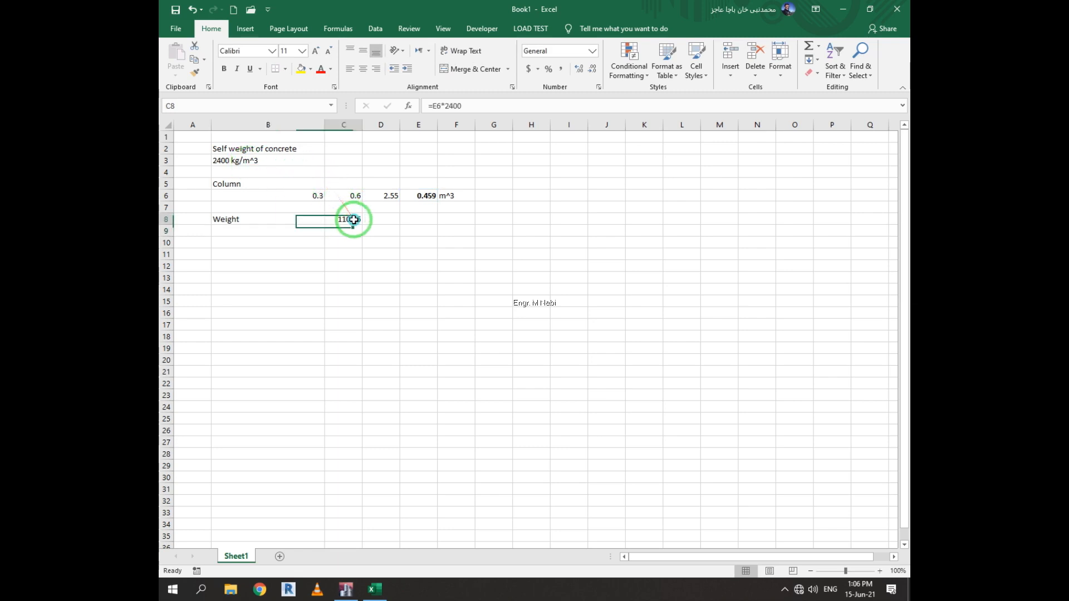
# Step: Enter the unit kg in cell D8 beside the column's concrete weight
pyautogui.click(375, 221)
pyautogui.write('kg')
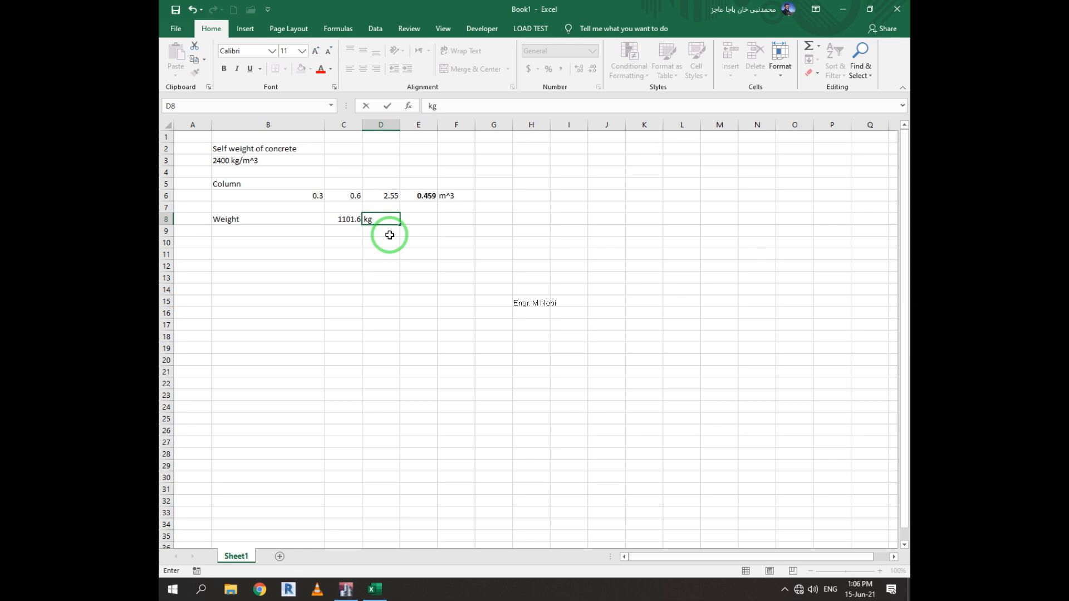
pyautogui.click(390, 235)
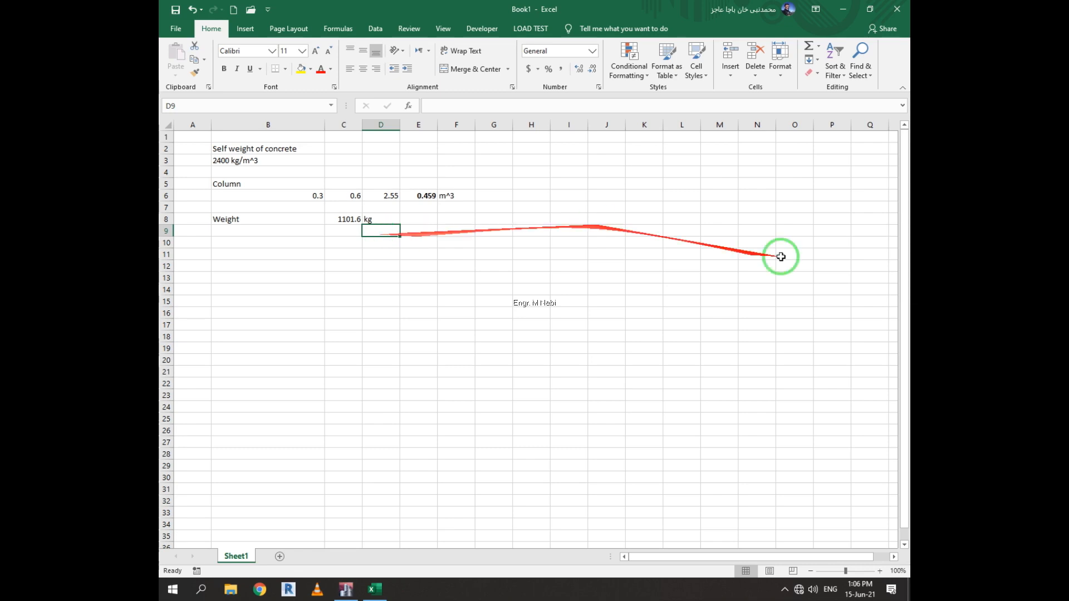
pyautogui.click(784, 589)
pyautogui.click(741, 589)
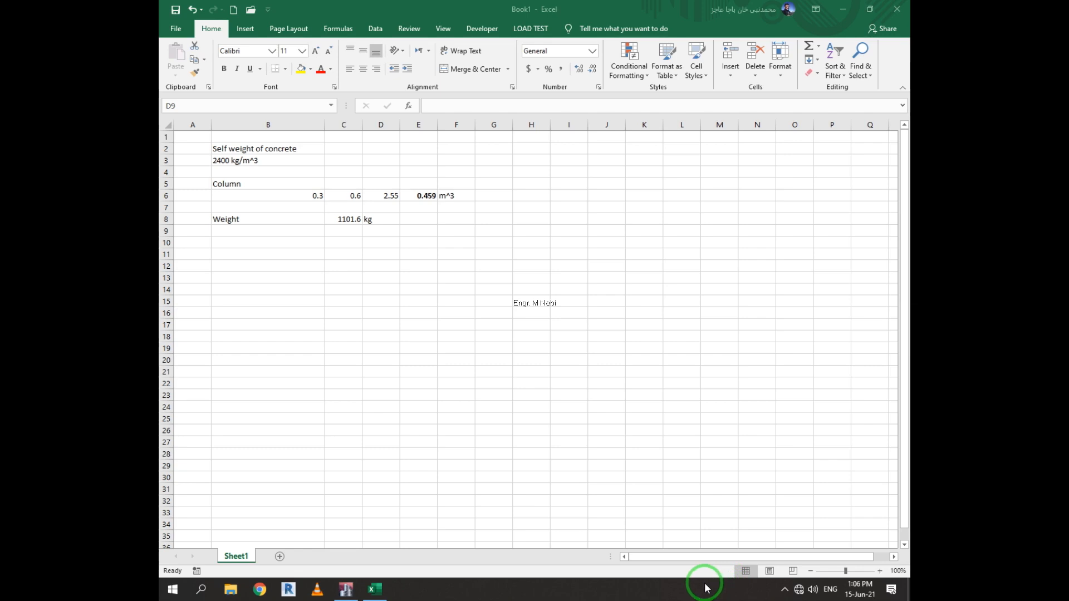
# Step: Enter the label "Weight of steel" in cell B11 and its density "7850 kg/m^3" in cell B12
pyautogui.click(268, 253)
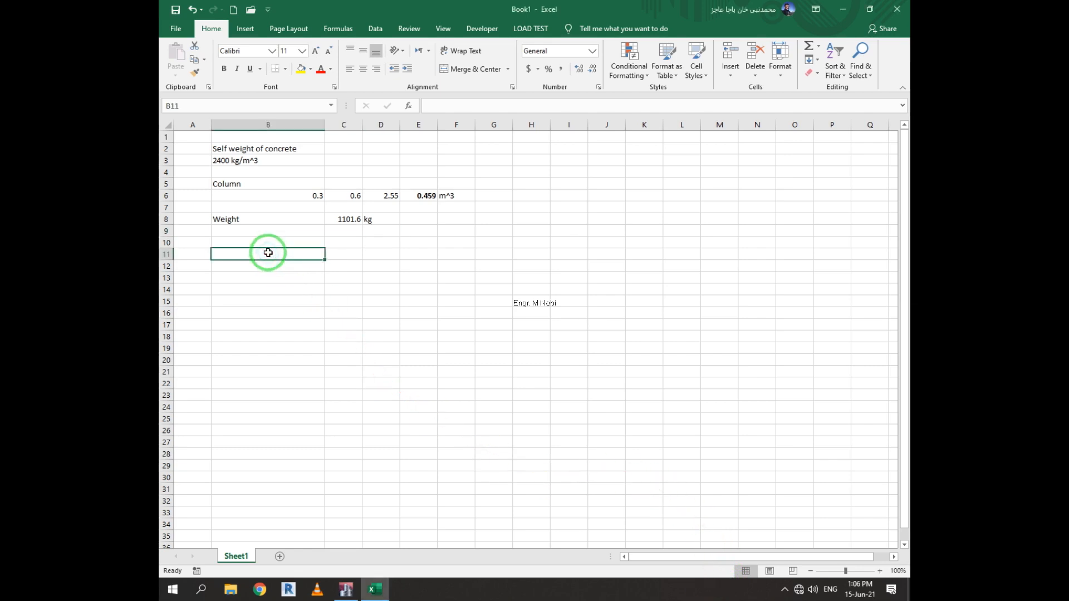
pyautogui.write('Weigh')
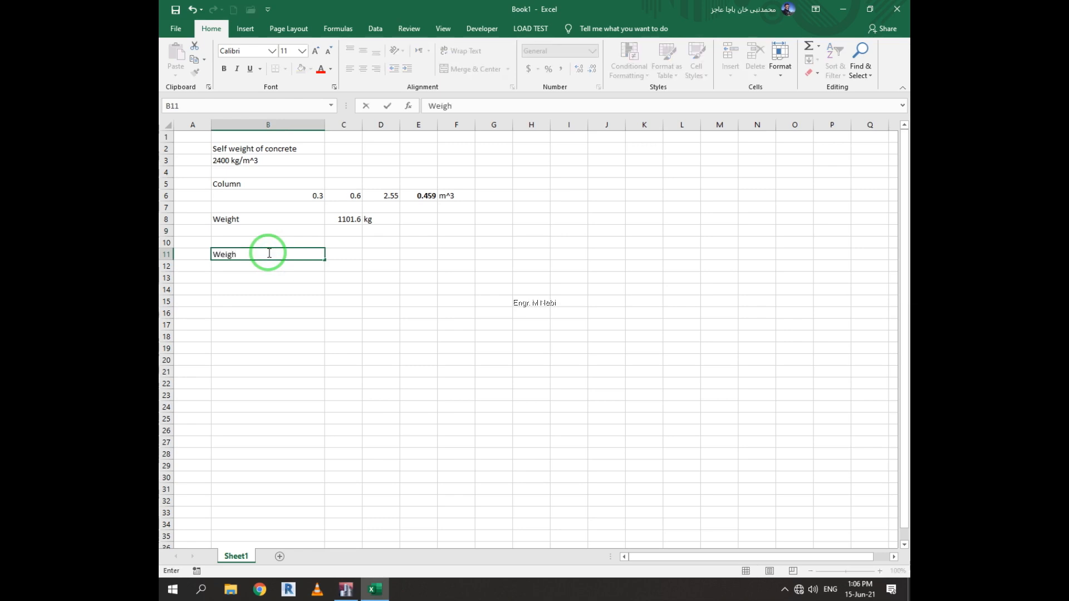
pyautogui.write('t of steel')
pyautogui.press('Return')
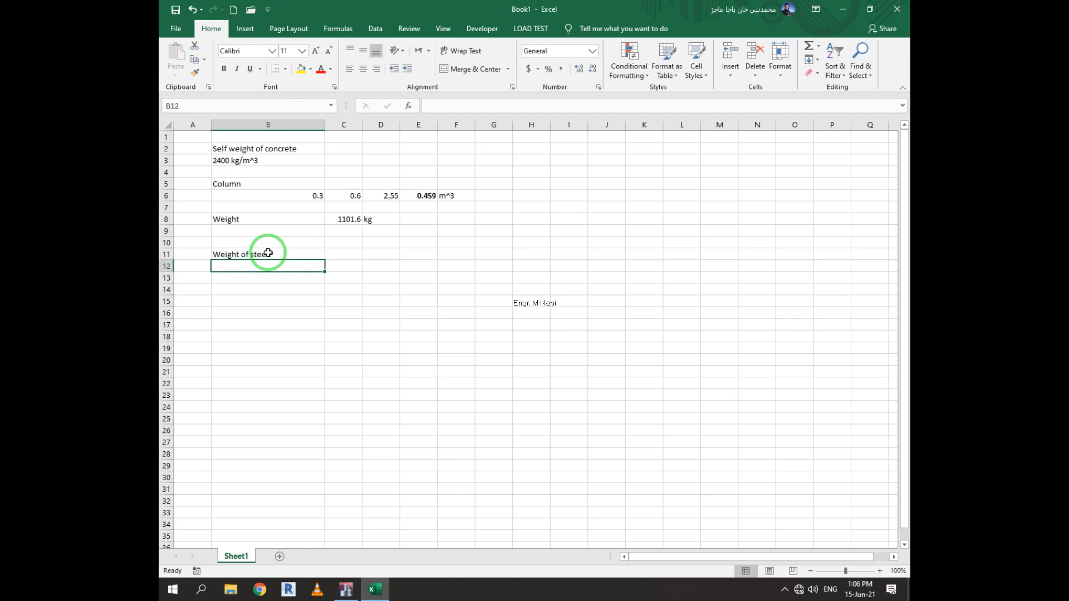
pyautogui.write('7850')
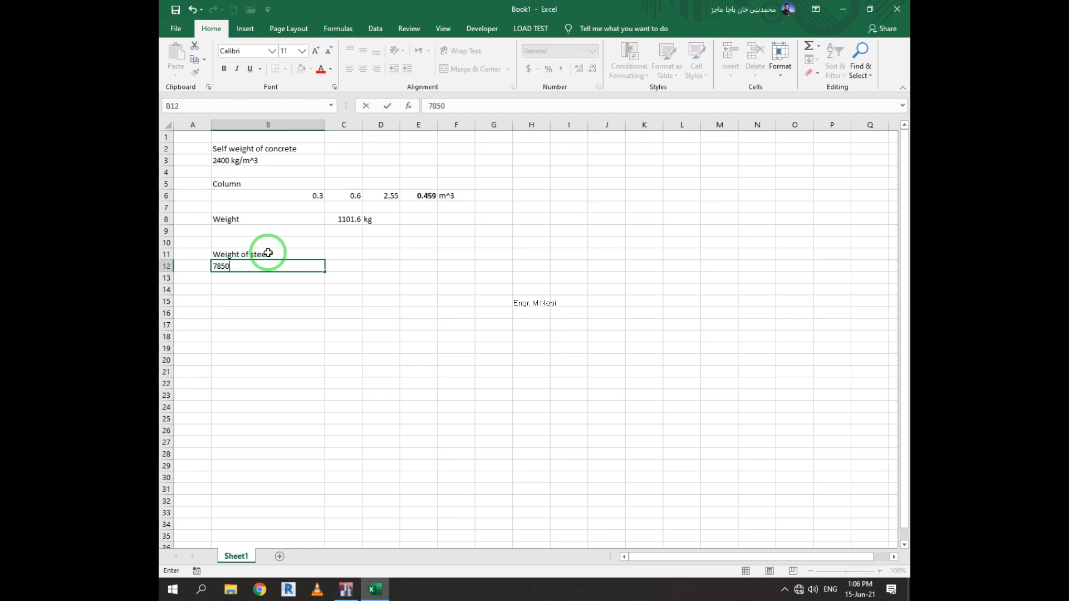
pyautogui.write(' kg/m^3')
pyautogui.press('Return')
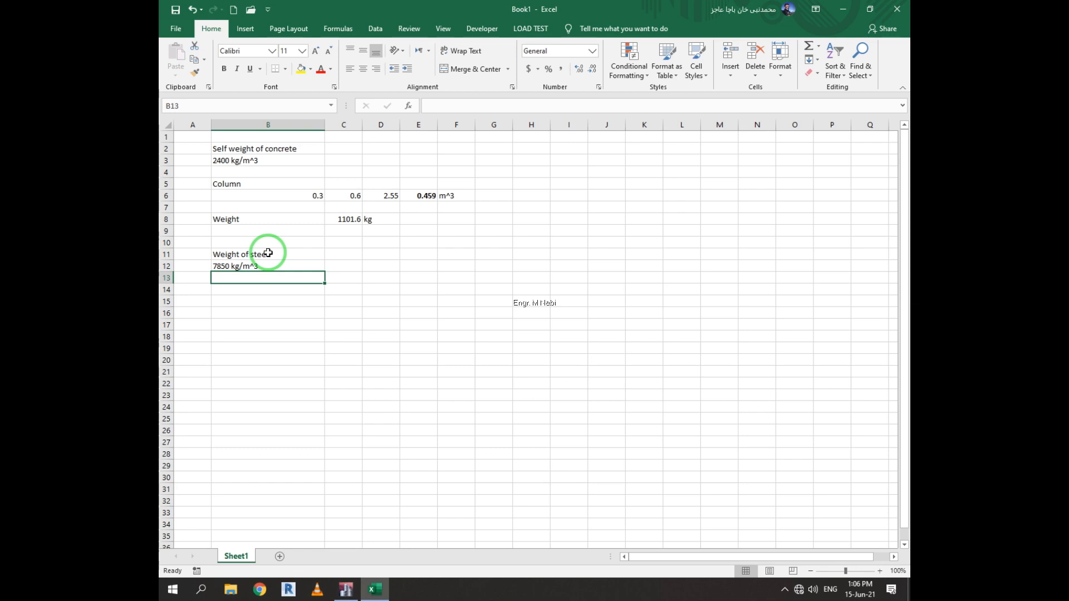
# Step: Enter the label "weight of steel n column in 1%" in cell B14
pyautogui.click(418, 195)
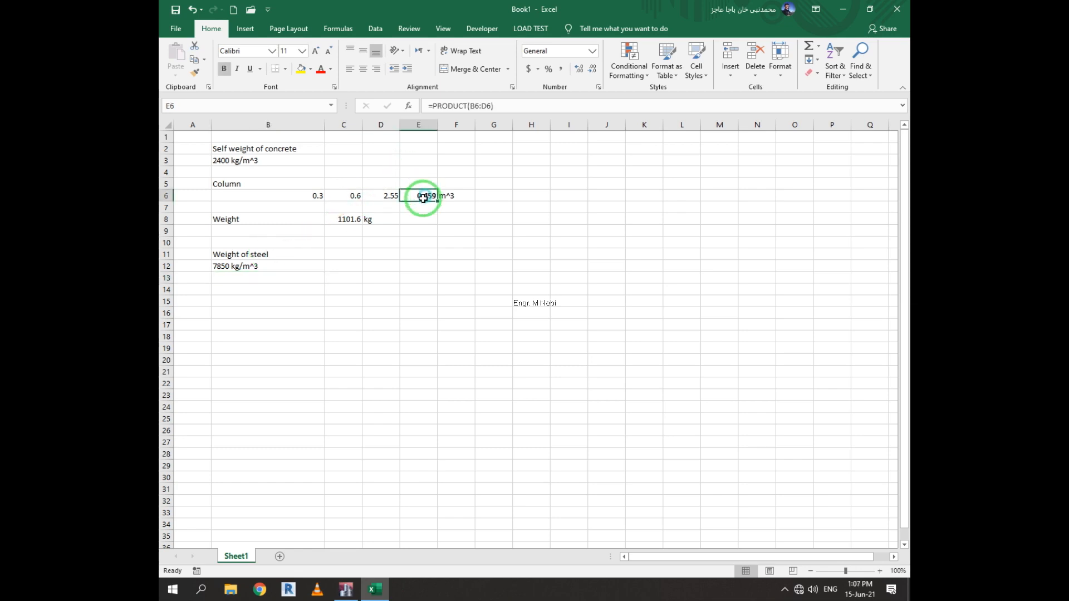
pyautogui.click(307, 277)
pyautogui.click(296, 290)
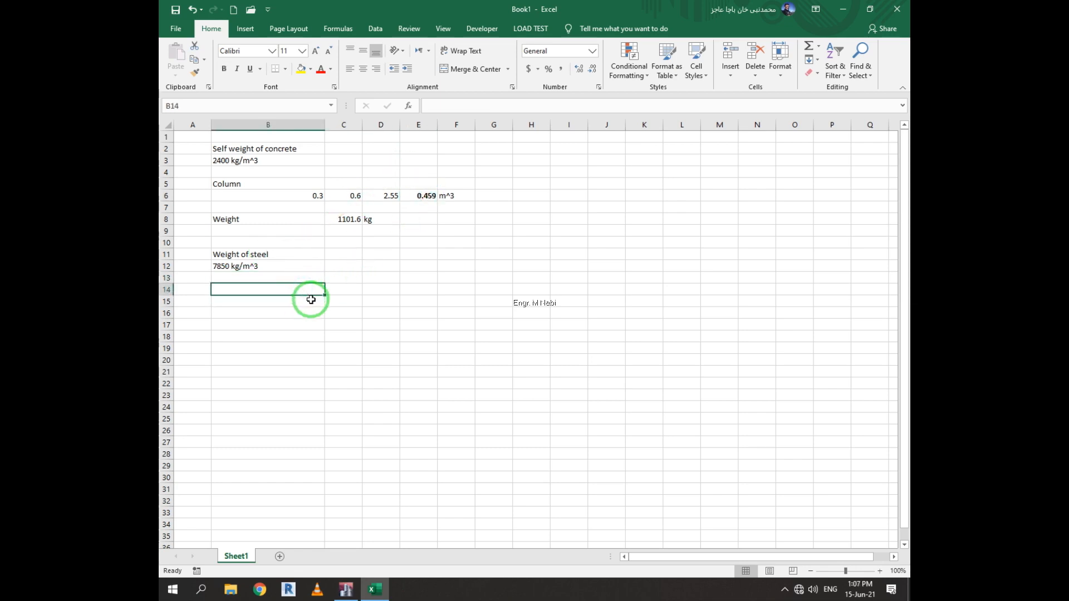
pyautogui.write('we')
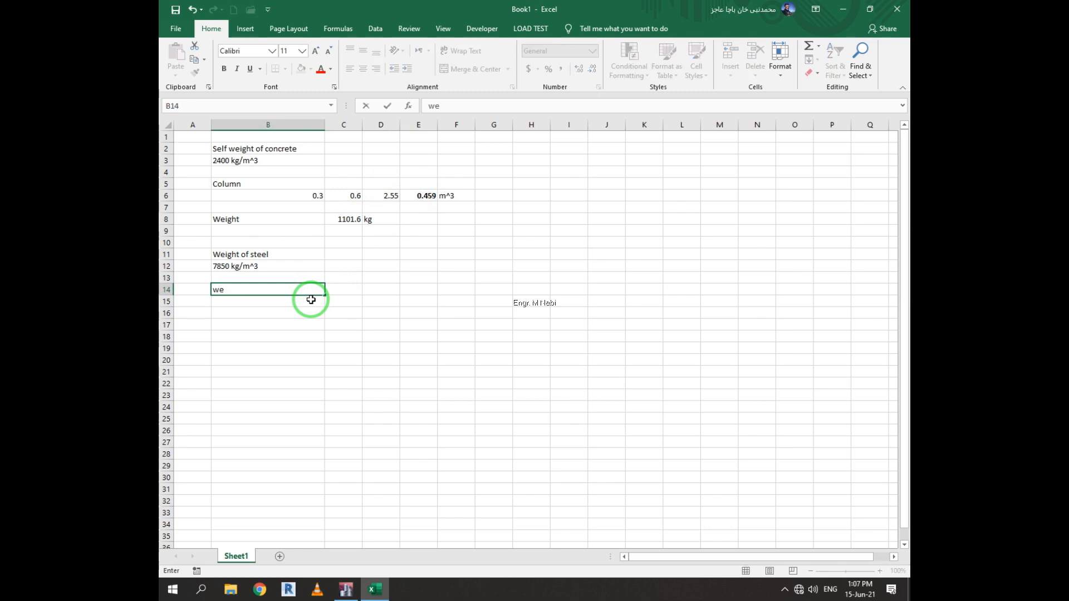
pyautogui.write('ight of steel n colu')
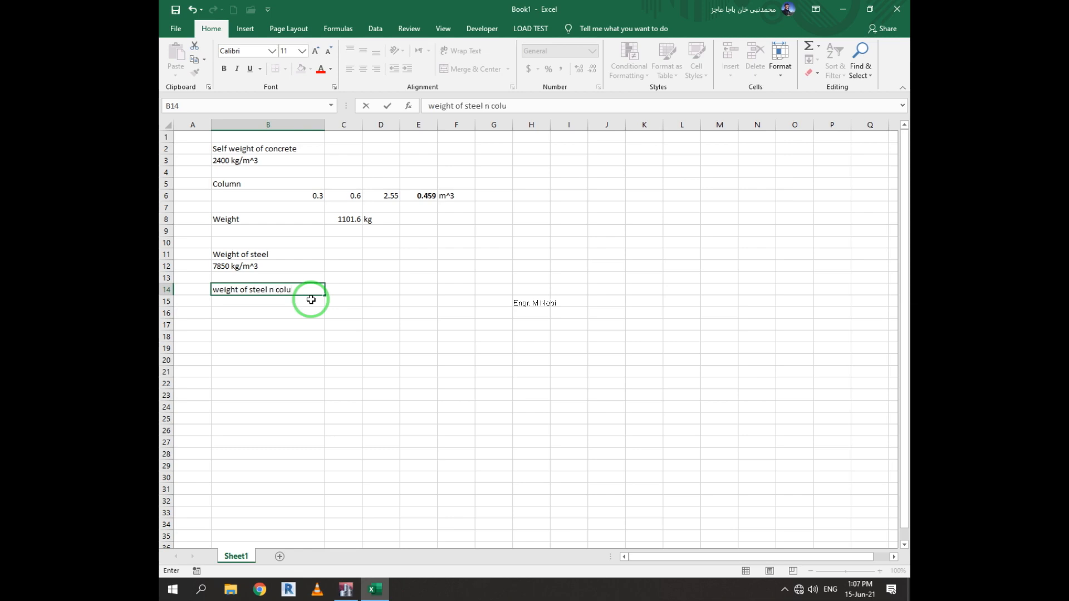
pyautogui.write('mn in 1%')
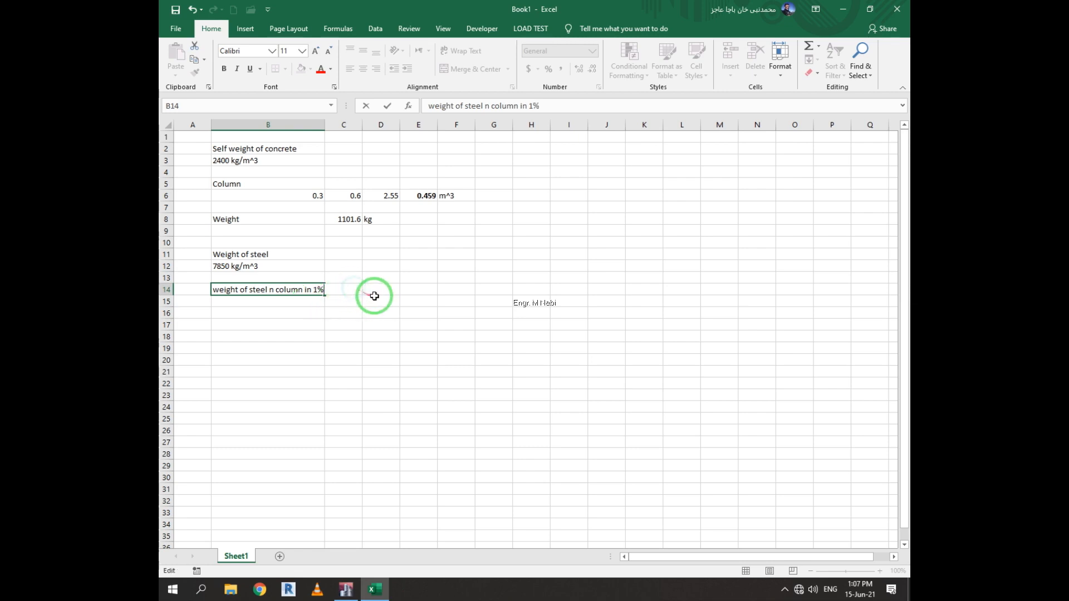
pyautogui.press('Tab')
# Step: Calculate the column's steel weight in cell C14 with the formula =E6*1%*7850
pyautogui.write('=')
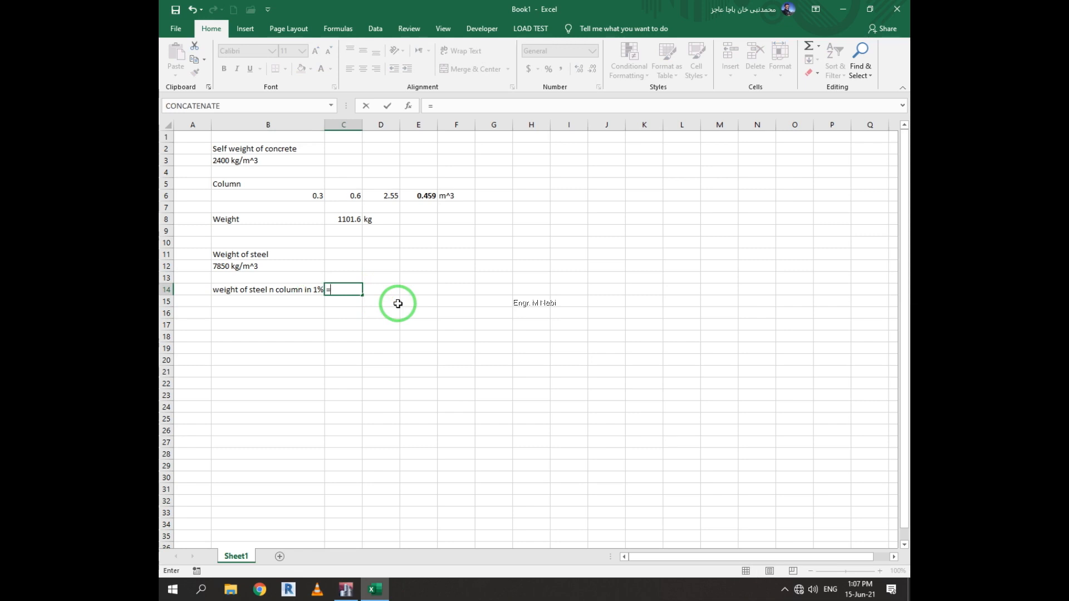
pyautogui.click(412, 189)
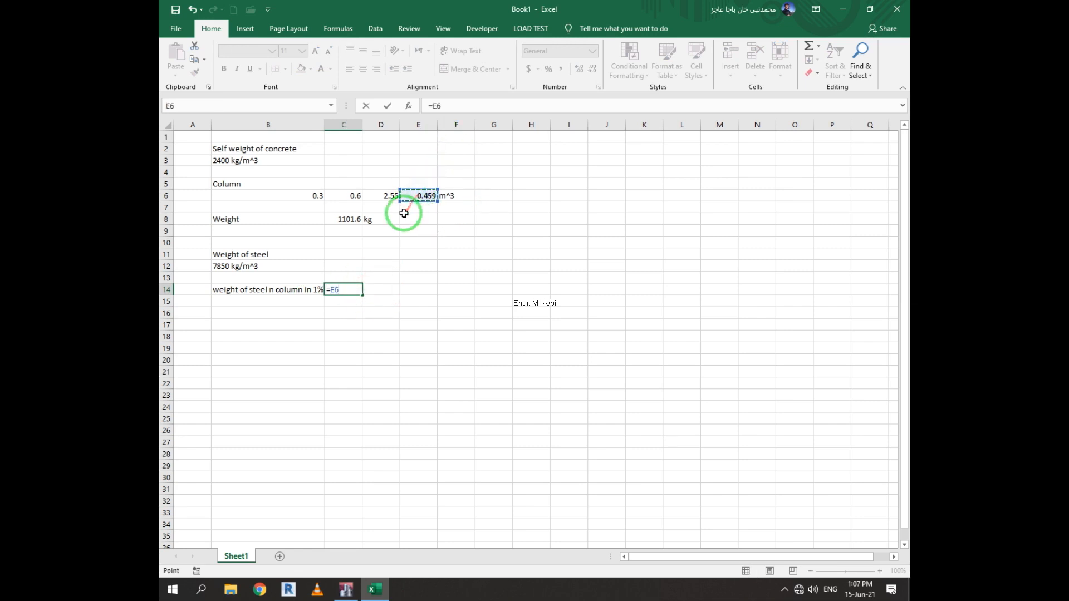
pyautogui.write('*1%*')
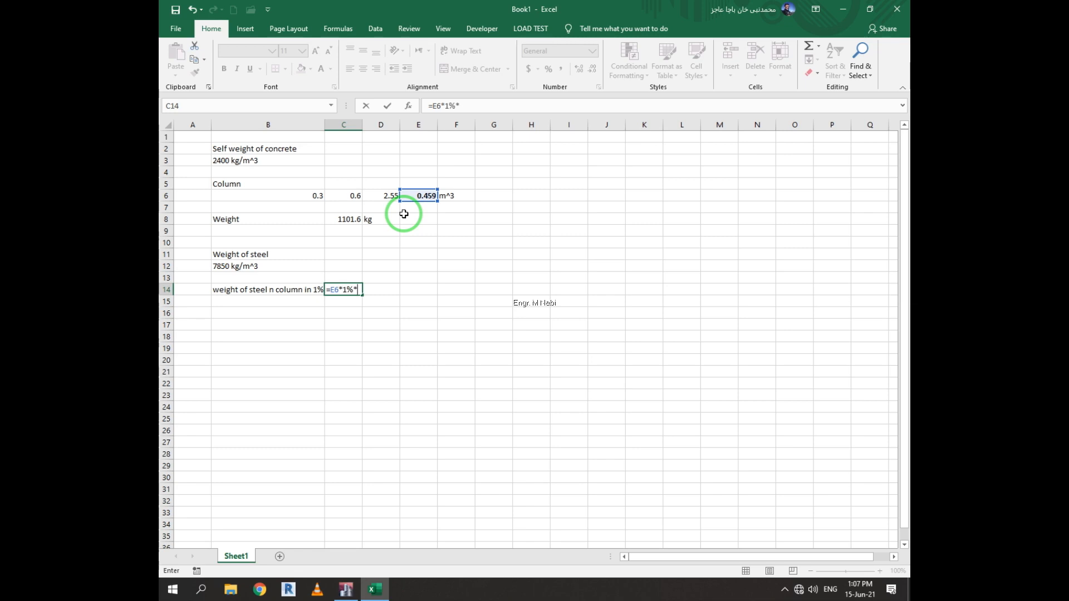
pyautogui.write('7850')
pyautogui.press('Return')
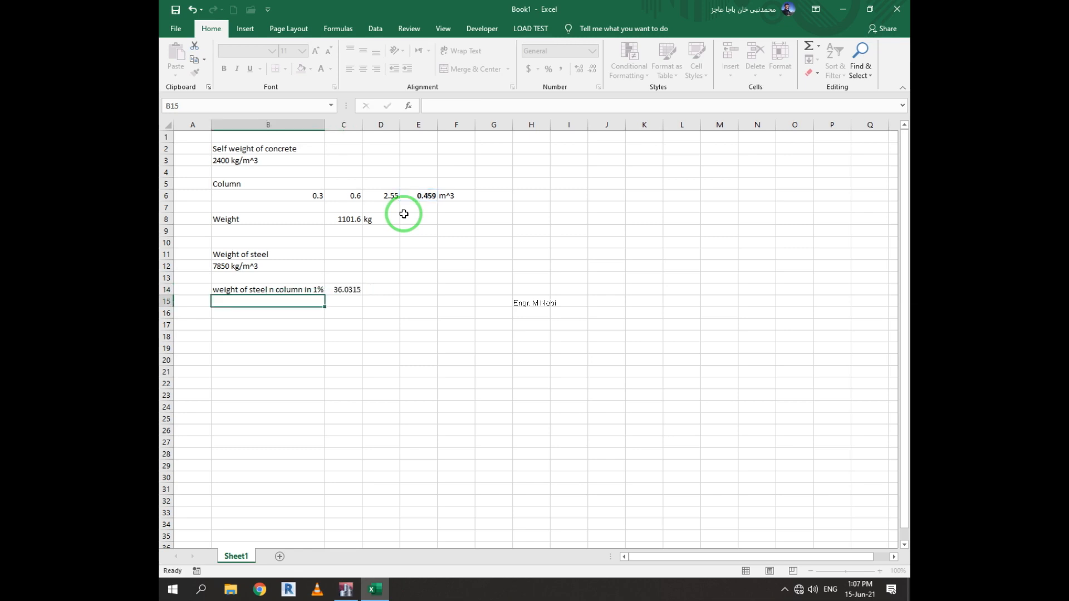
pyautogui.click(354, 287)
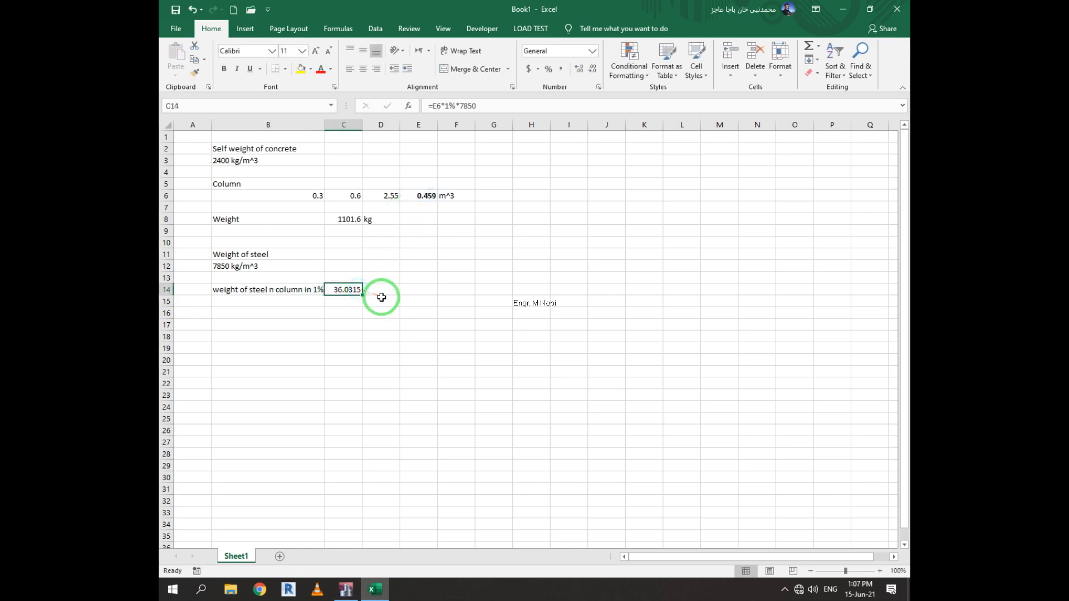
# Step: Enter the label "Total weight" in cell B17 below the steel weight calculation
pyautogui.click(258, 346)
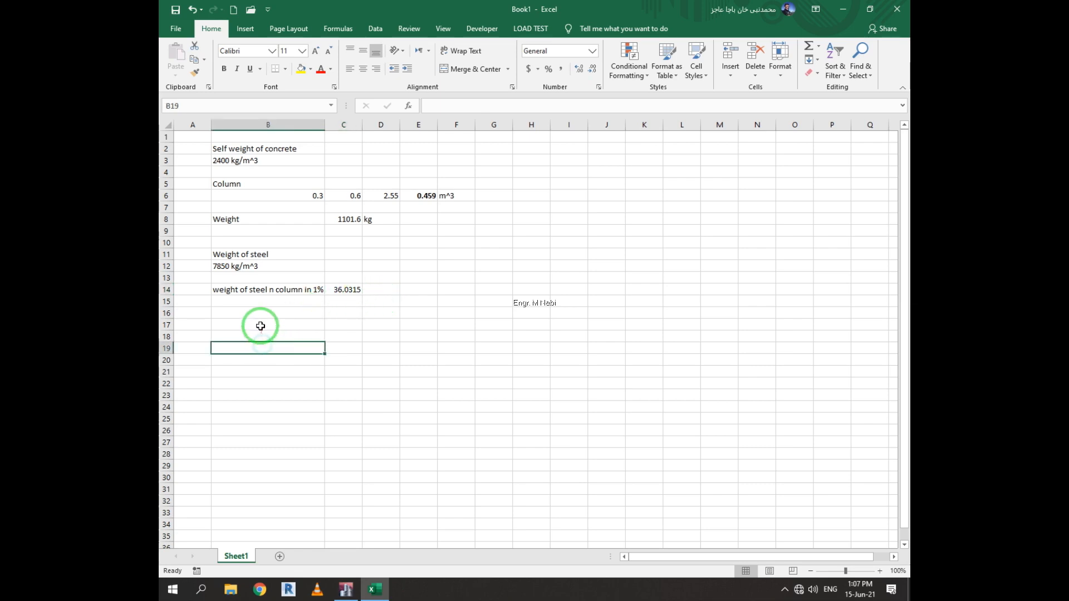
pyautogui.click(259, 325)
pyautogui.write('Tot')
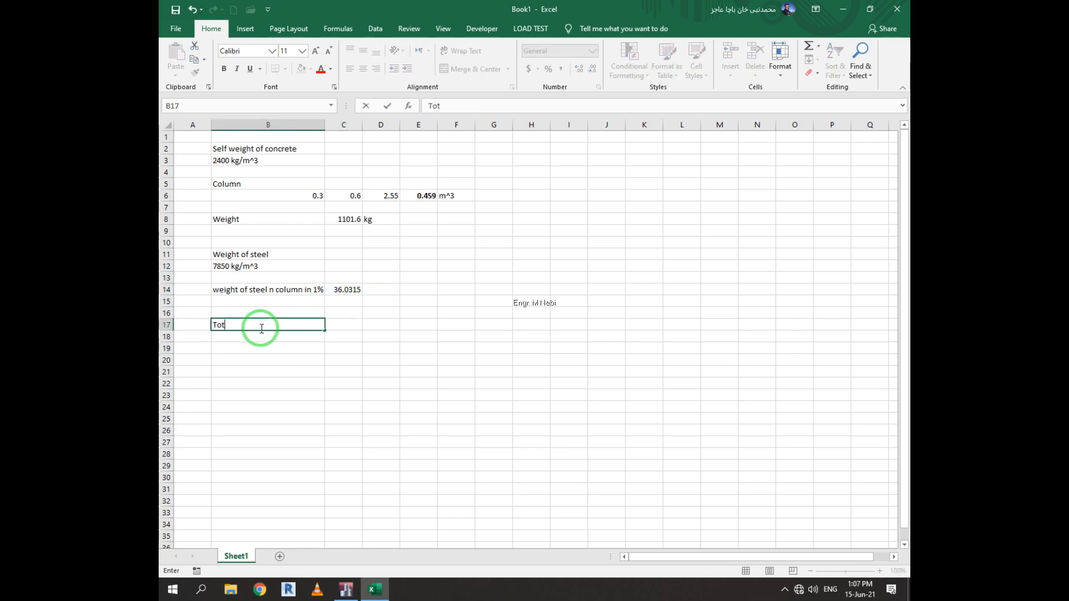
pyautogui.write('al weight')
pyautogui.press('Tab')
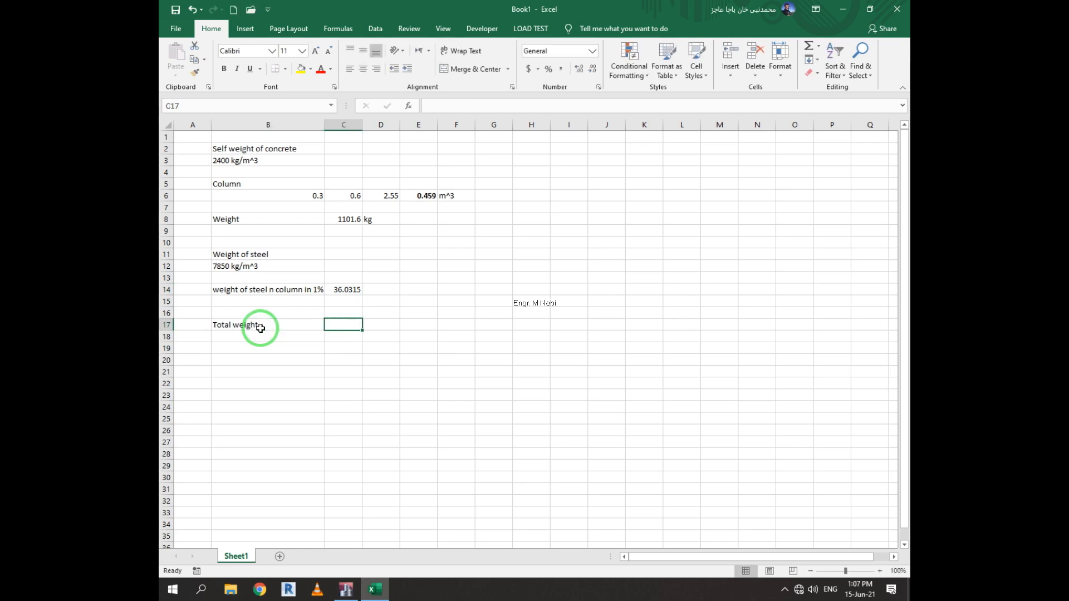
# Step: Calculate the column's total weight in cell C17 by adding the steel weight in C14 and the concrete weight in C8
pyautogui.write('=')
pyautogui.click(355, 288)
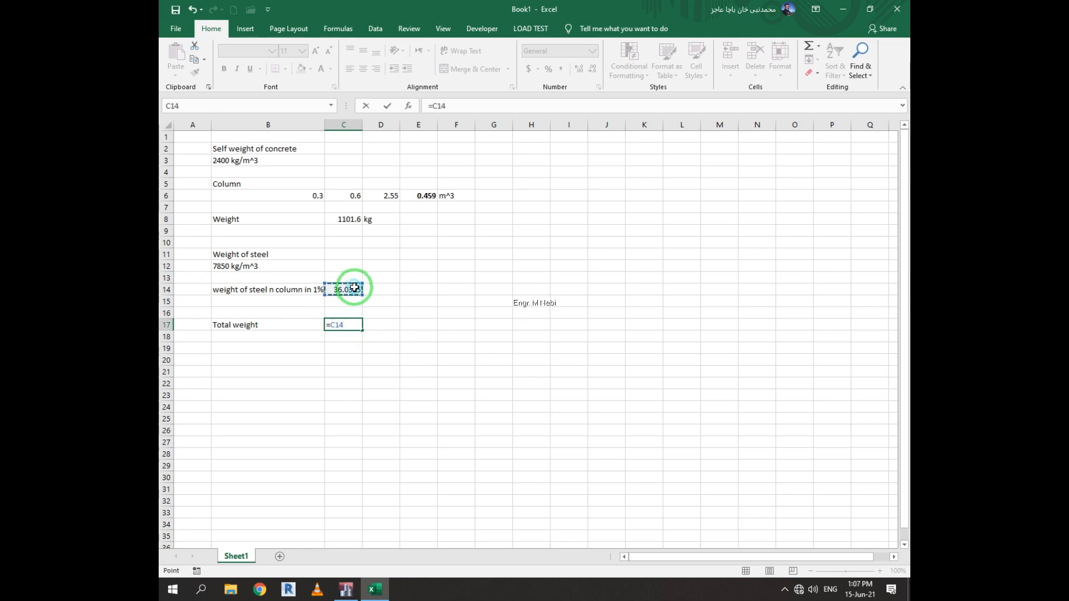
pyautogui.write('+')
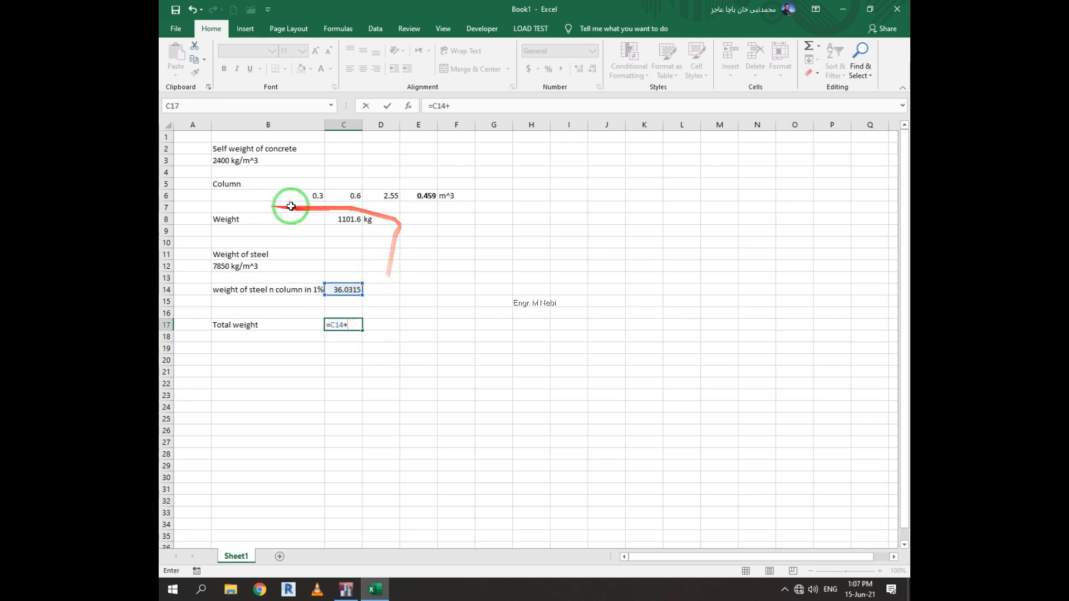
pyautogui.click(357, 218)
pyautogui.press('Return')
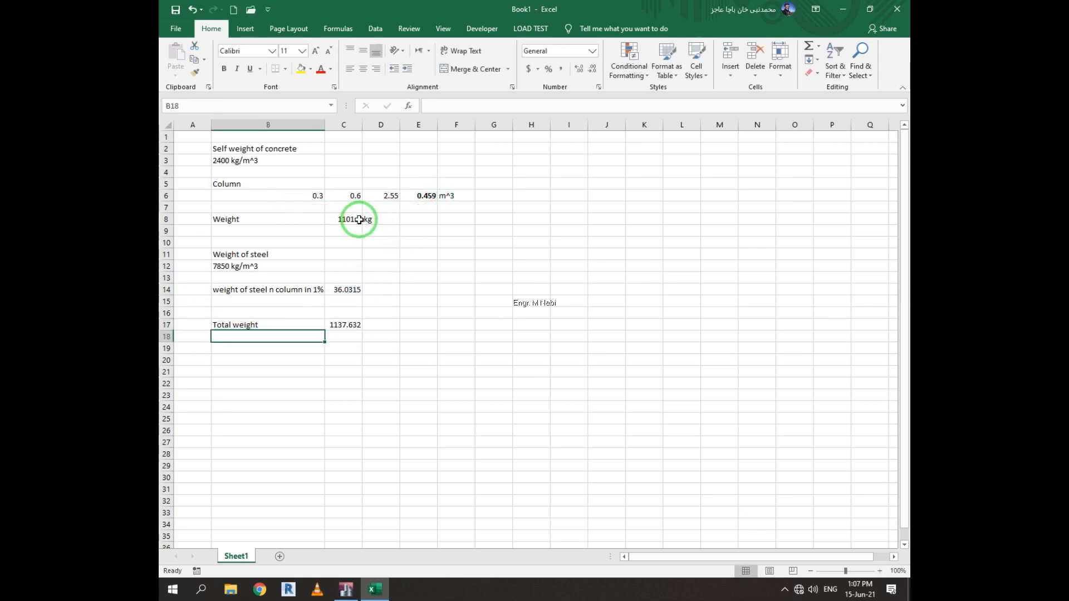
# Step: Enter the unit KG in cell D17 beside the column's total weight
pyautogui.click(377, 328)
pyautogui.write('K')
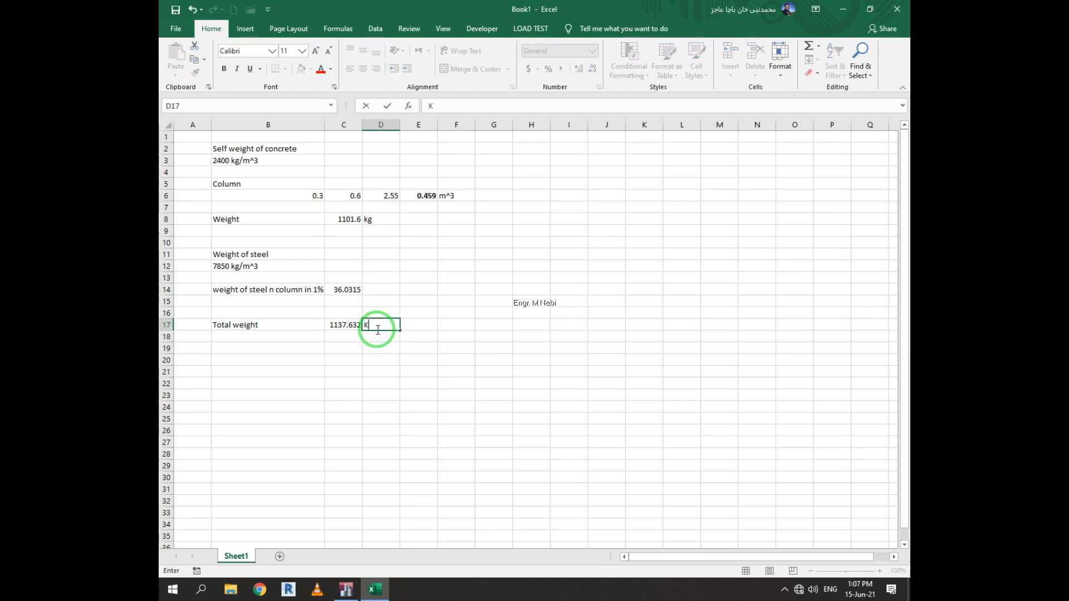
pyautogui.write('G')
pyautogui.click(459, 322)
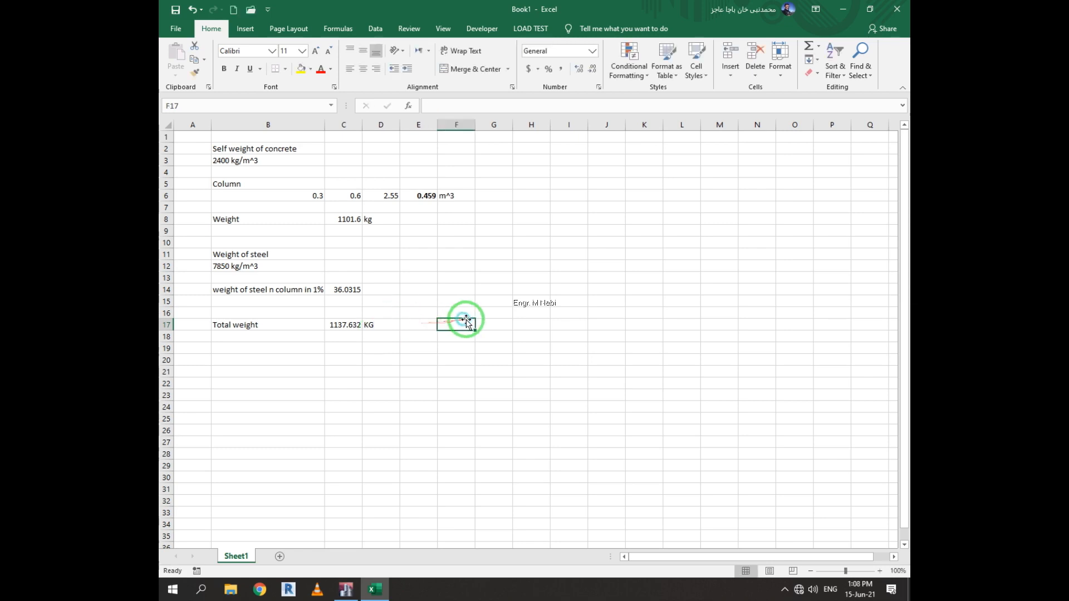
# Step: Enter the heading "For wall dead load" in cell G12 and fit column G's width to the text
pyautogui.click(509, 263)
pyautogui.write('F')
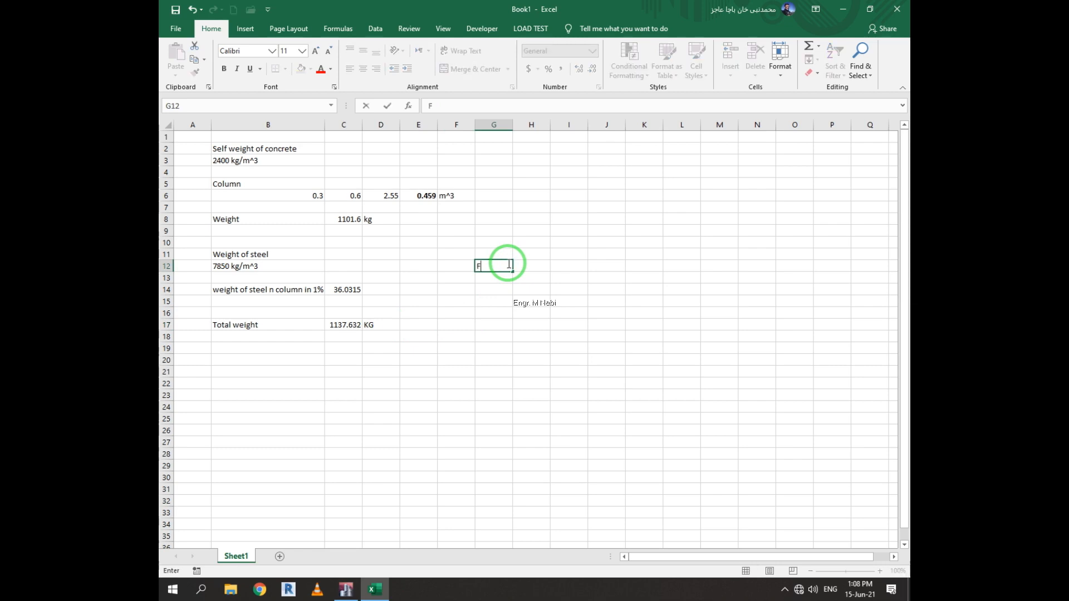
pyautogui.write('or wall dead load')
pyautogui.press('Return')
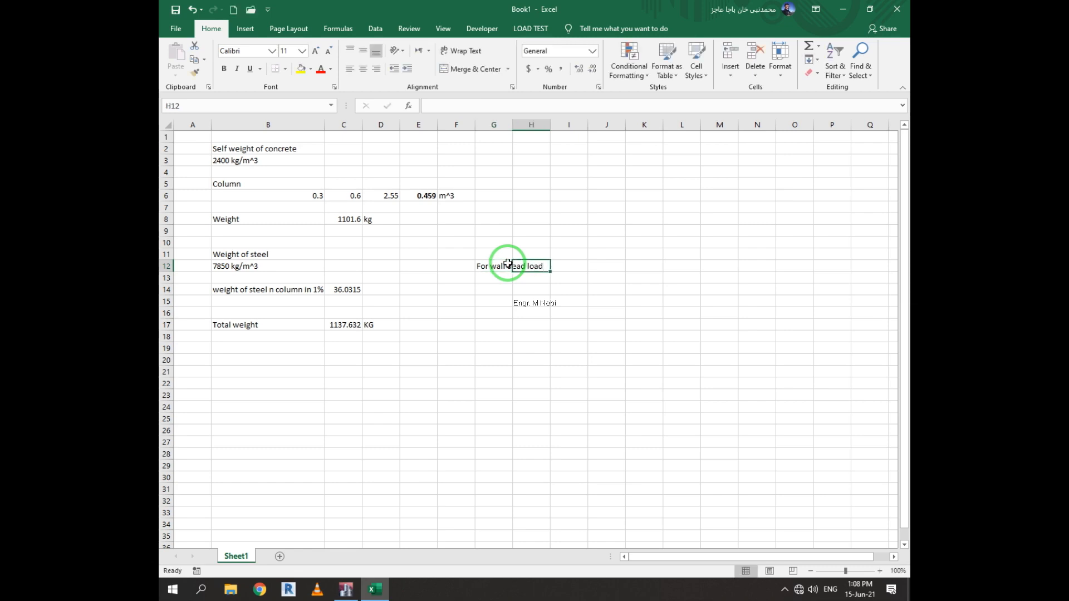
pyautogui.doubleClick(513, 124)
# Step: Enter the wall unit weight range "1800 to 2000" in cell G13
pyautogui.write('18')
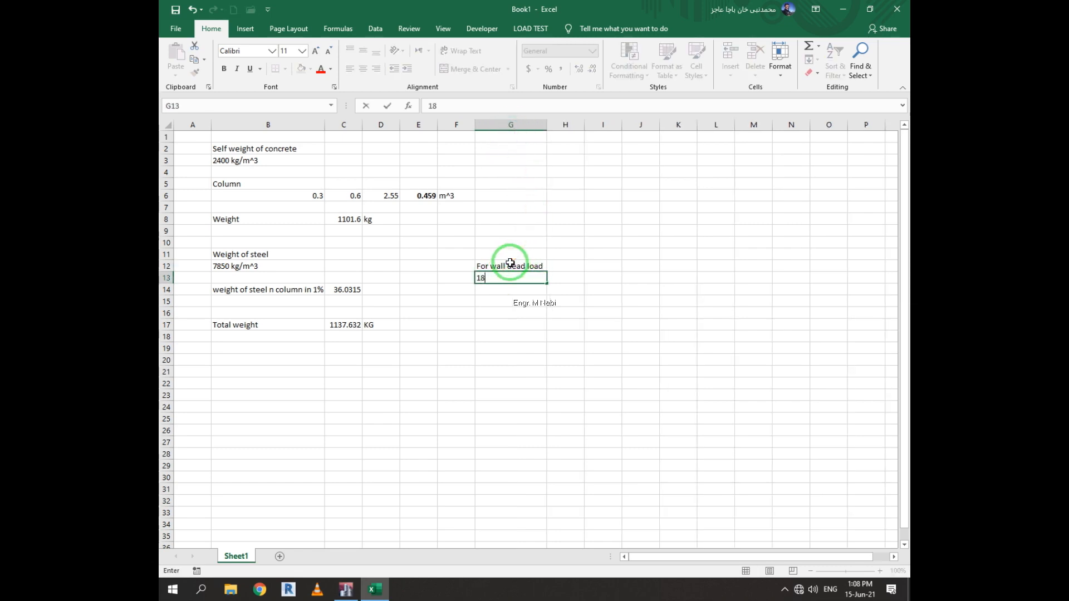
pyautogui.write('00 to 2000')
pyautogui.press('Return')
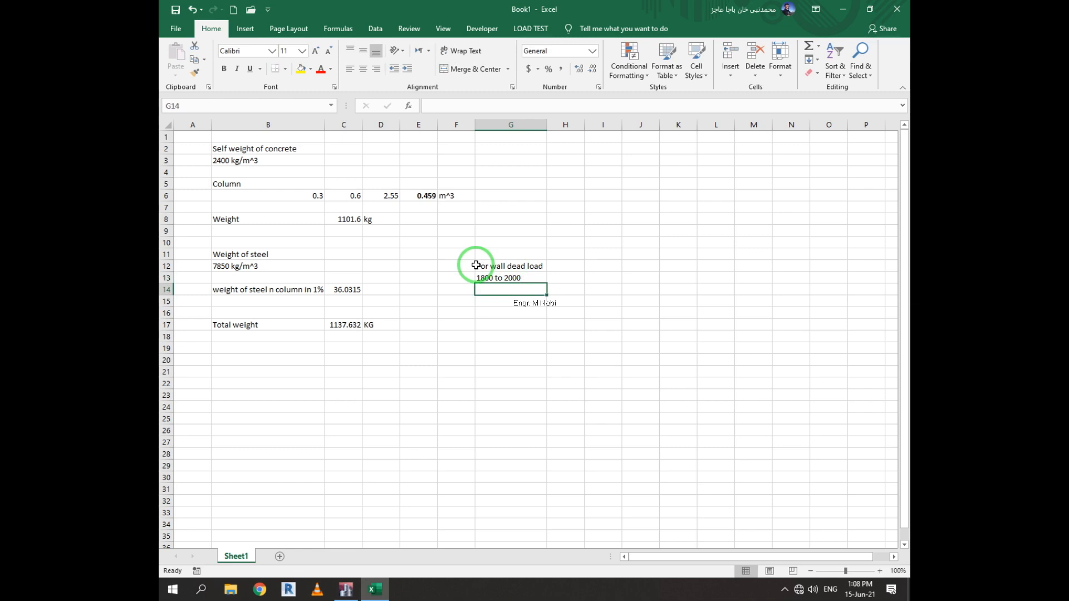
# Step: Enter the unit kg/m^3 in cell H13 beside the wall unit weight range
pyautogui.click(569, 283)
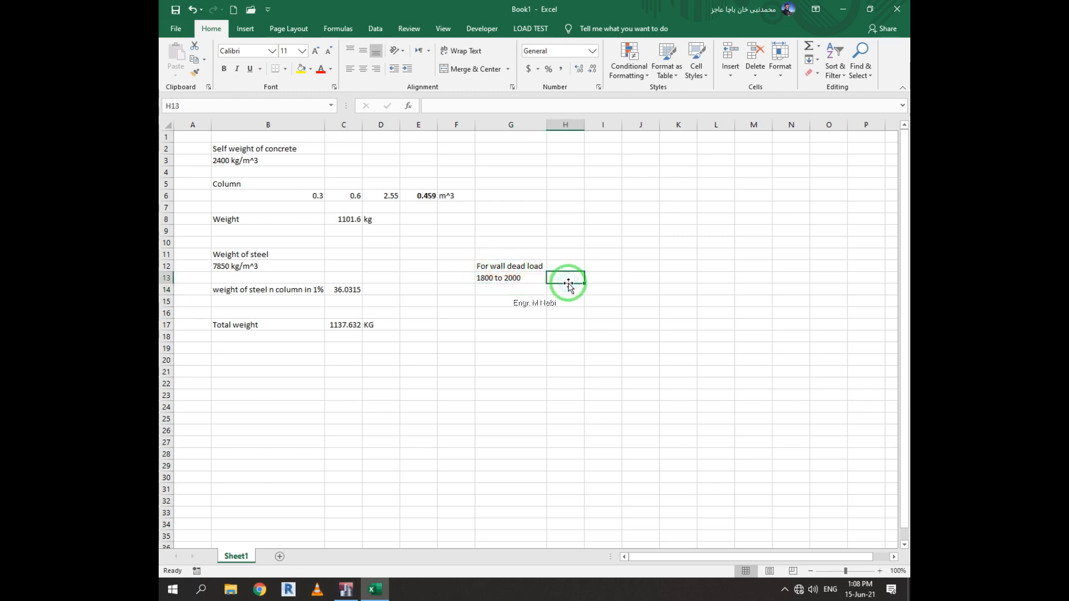
pyautogui.write('kg')
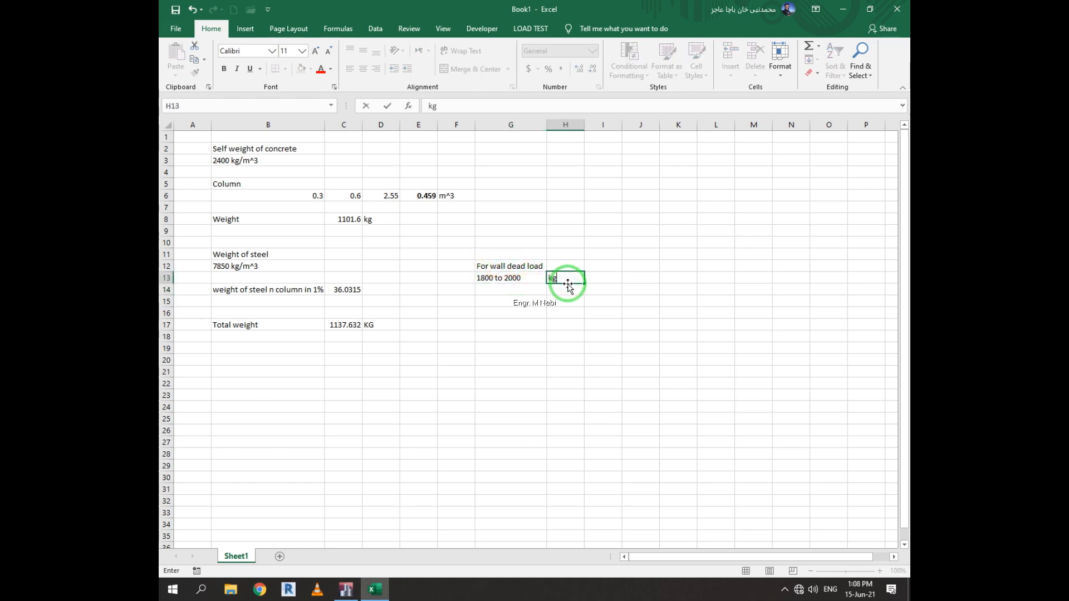
pyautogui.write('/m^3')
pyautogui.click(537, 267)
pyautogui.doubleClick(526, 266)
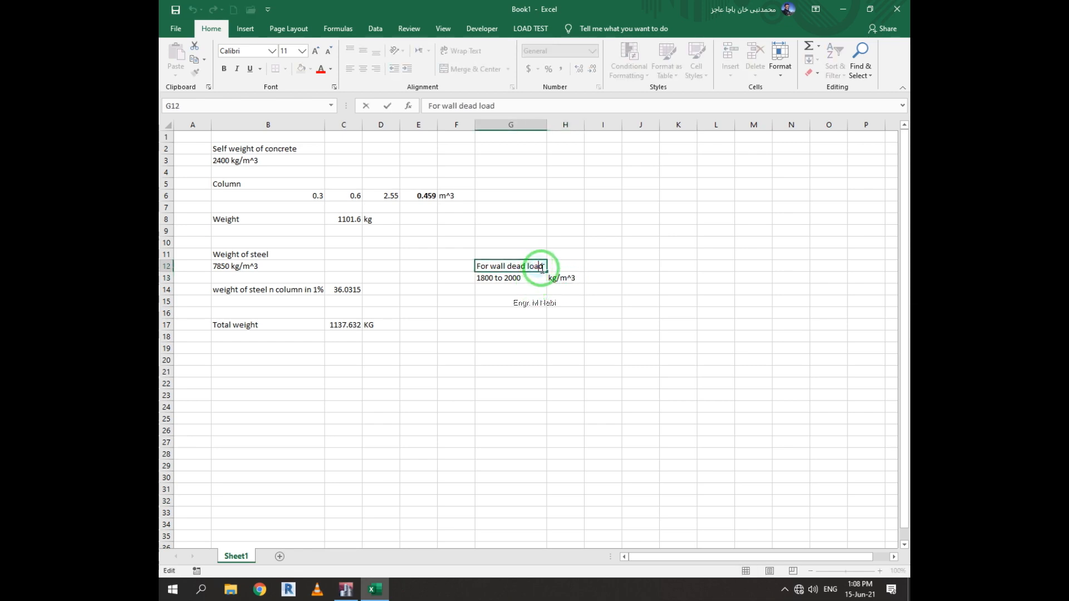
pyautogui.click(508, 322)
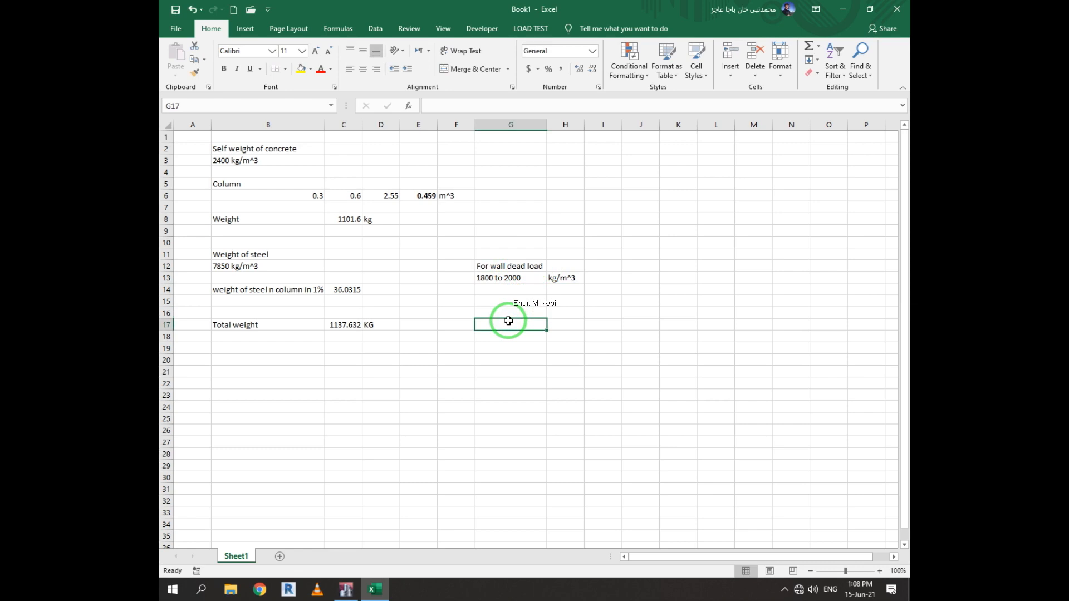
pyautogui.click(523, 289)
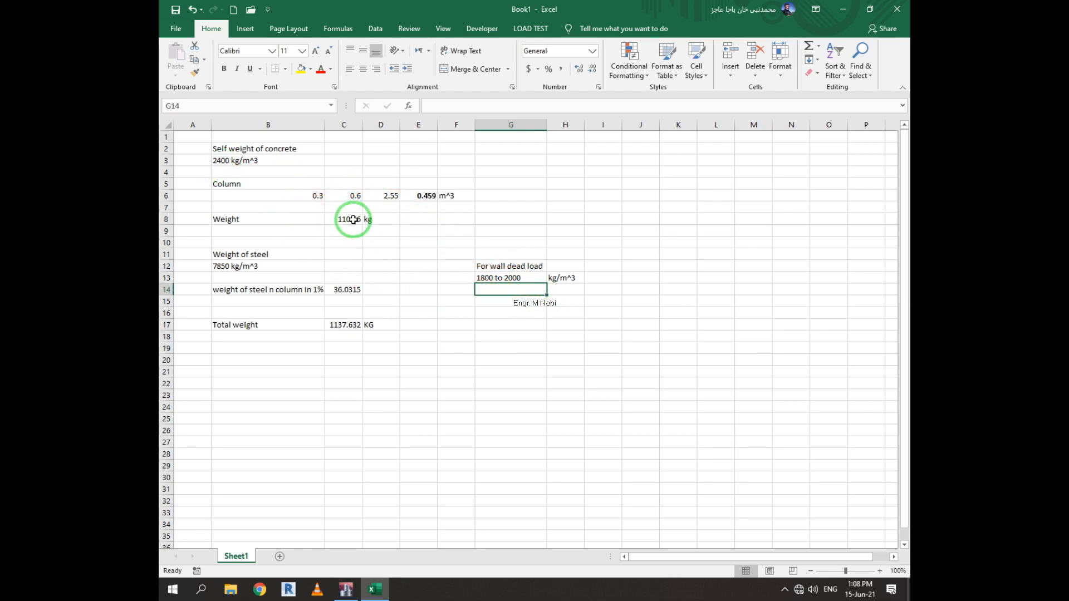
pyautogui.click(548, 208)
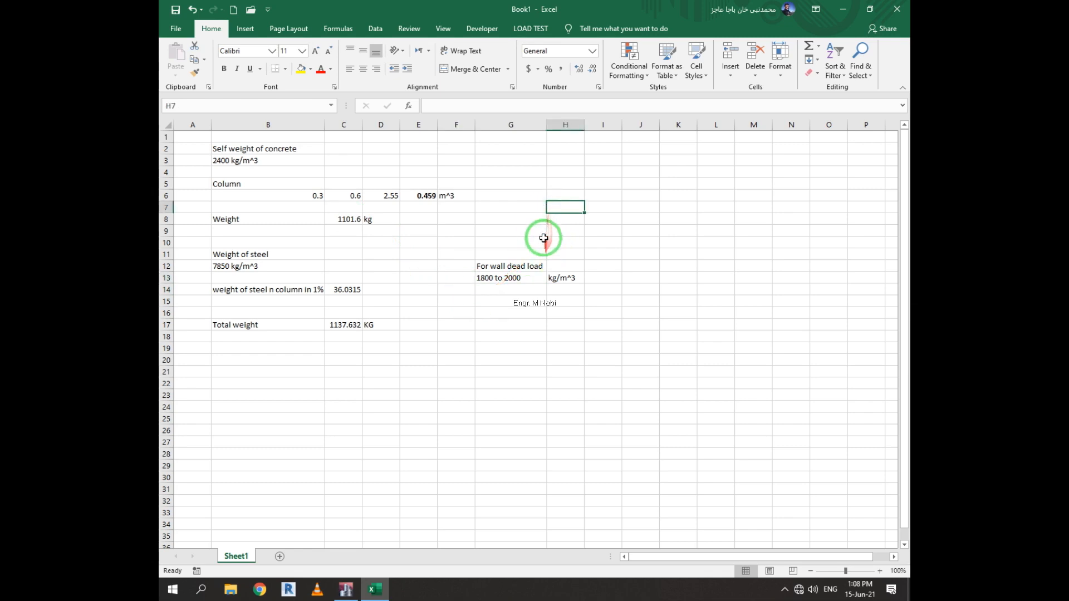
pyautogui.click(544, 232)
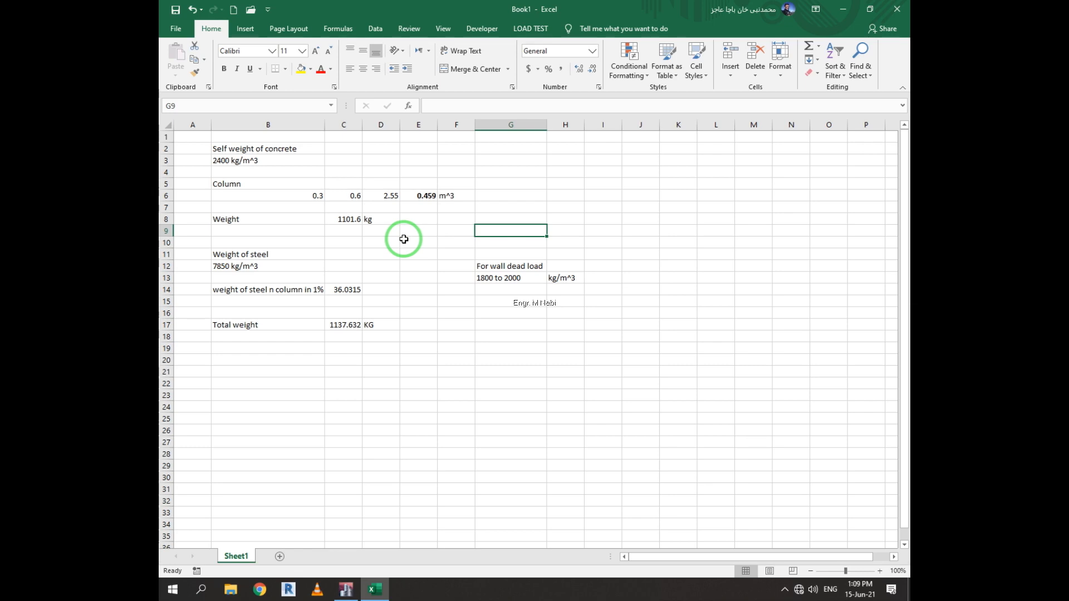
pyautogui.click(455, 289)
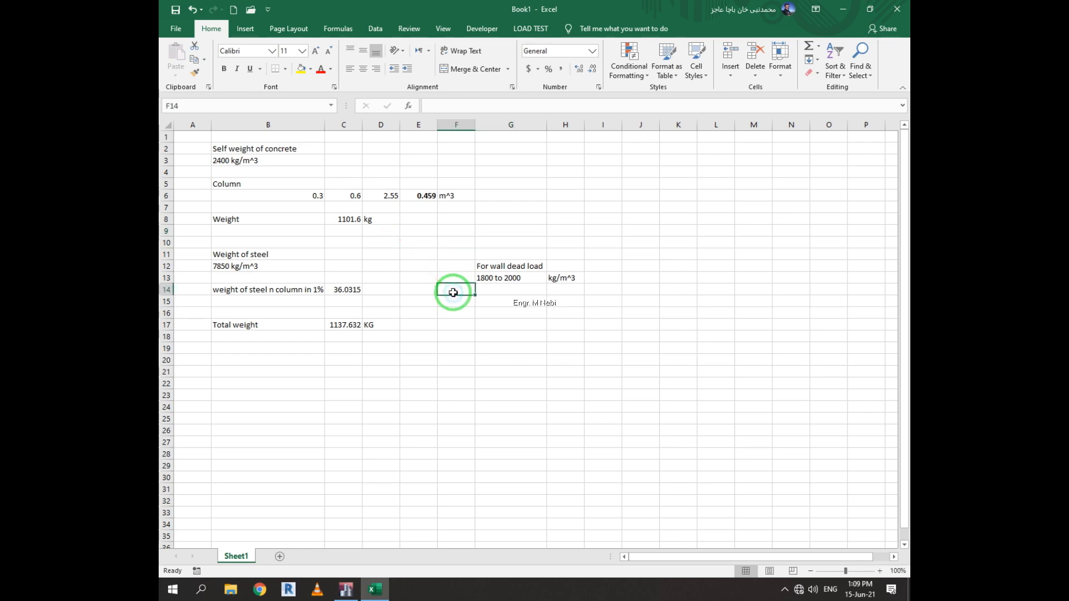
pyautogui.click(565, 359)
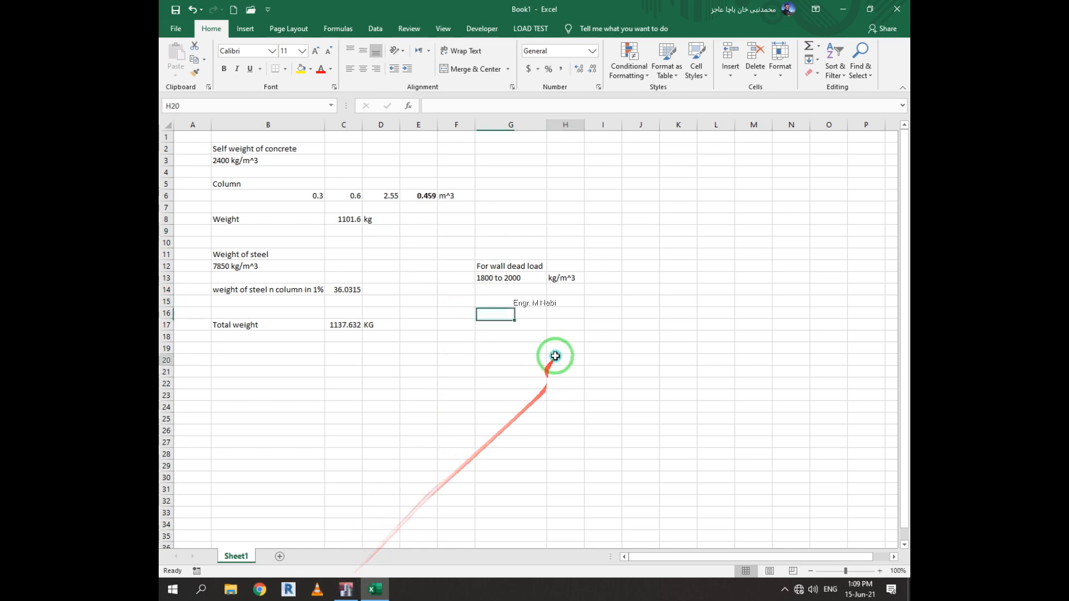